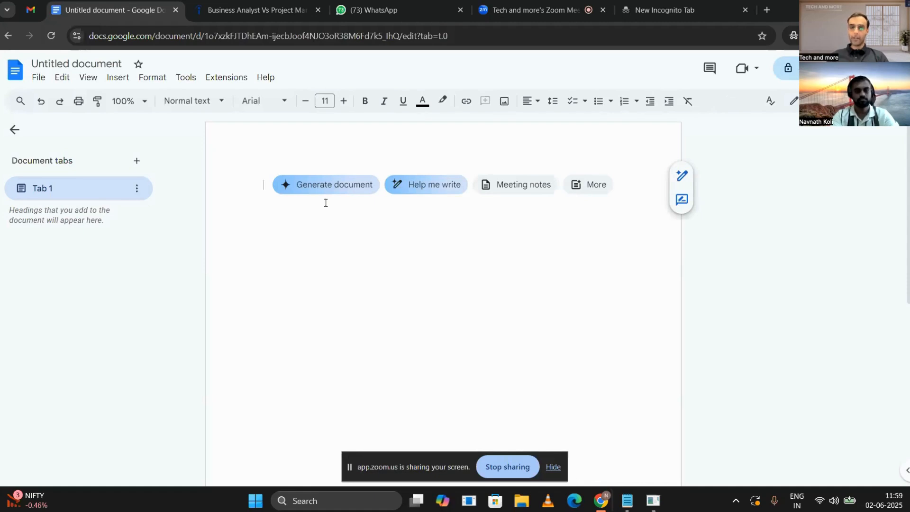
pyautogui.write('O')
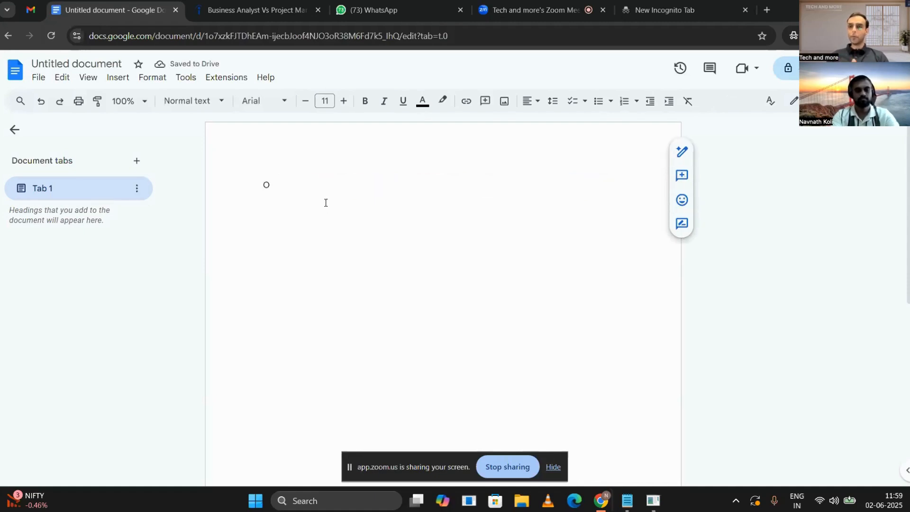
pyautogui.press('BackSpace')
pyautogui.write('pla')
pyautogui.press('BackSpace')
pyautogui.press('BackSpace')
pyautogui.press('BackSpace')
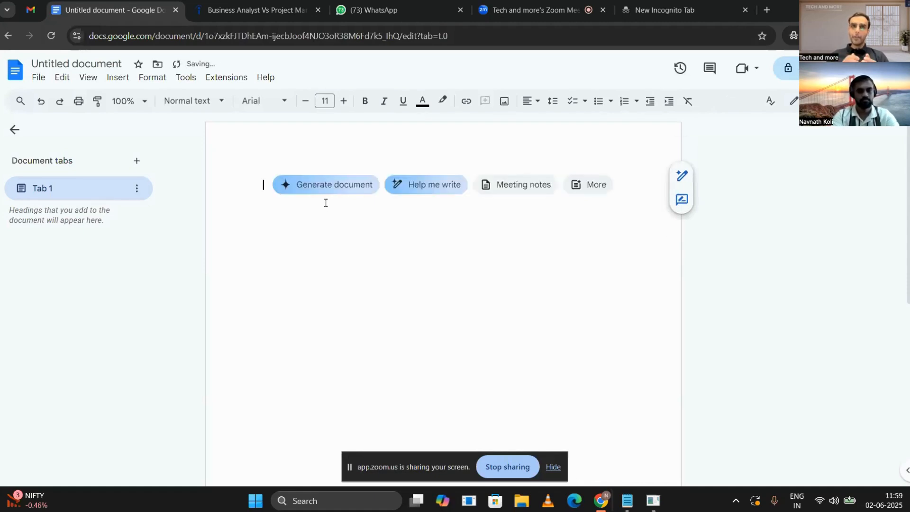
# Step: Write the title "Ed tech platform" and, after a blank line, the section heading "Course enrollment"
pyautogui.write('Ed tech ')
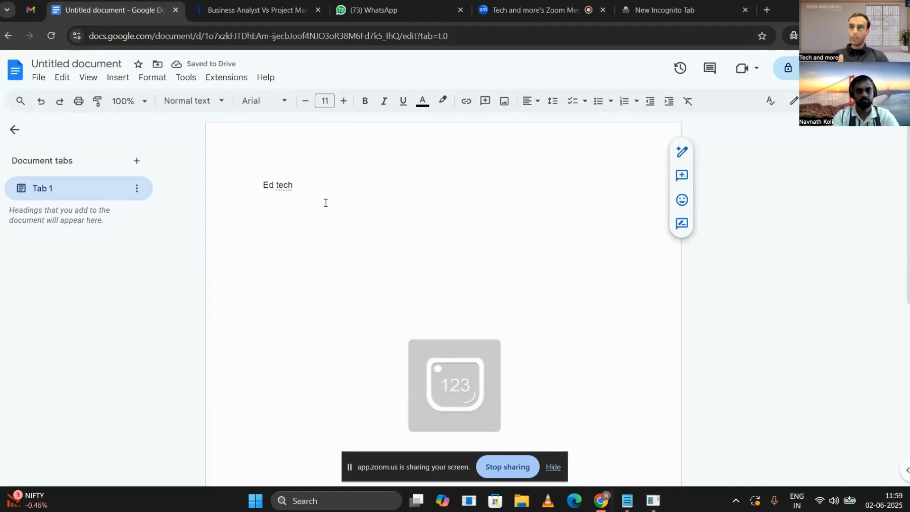
pyautogui.write('platform')
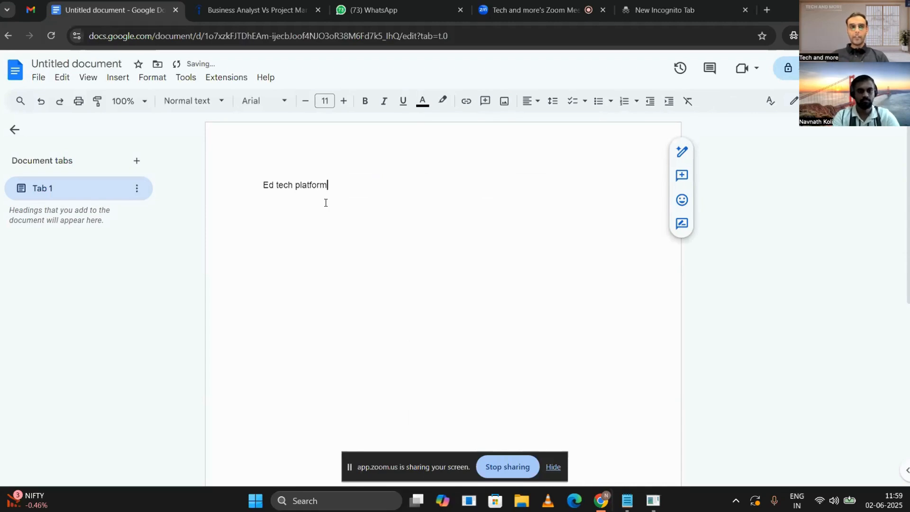
pyautogui.press('Return')
pyautogui.write('co')
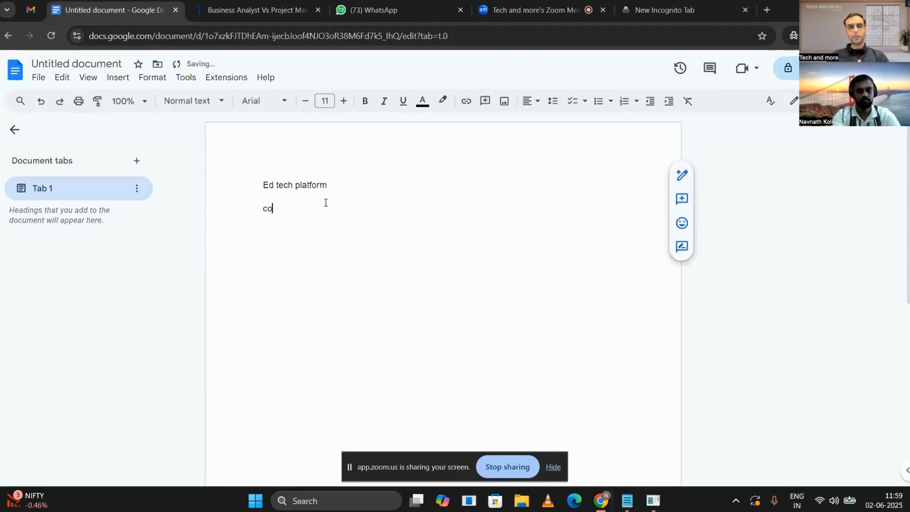
pyautogui.write('urse enro')
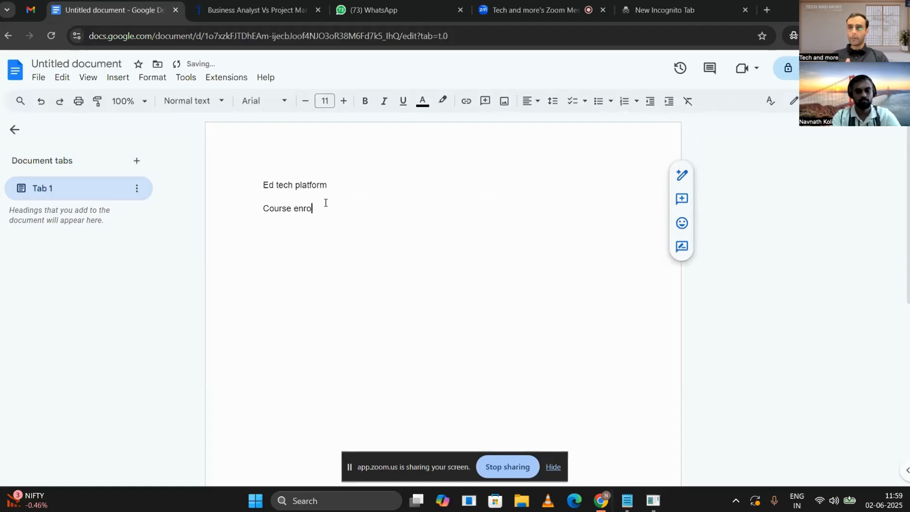
pyautogui.write('llment')
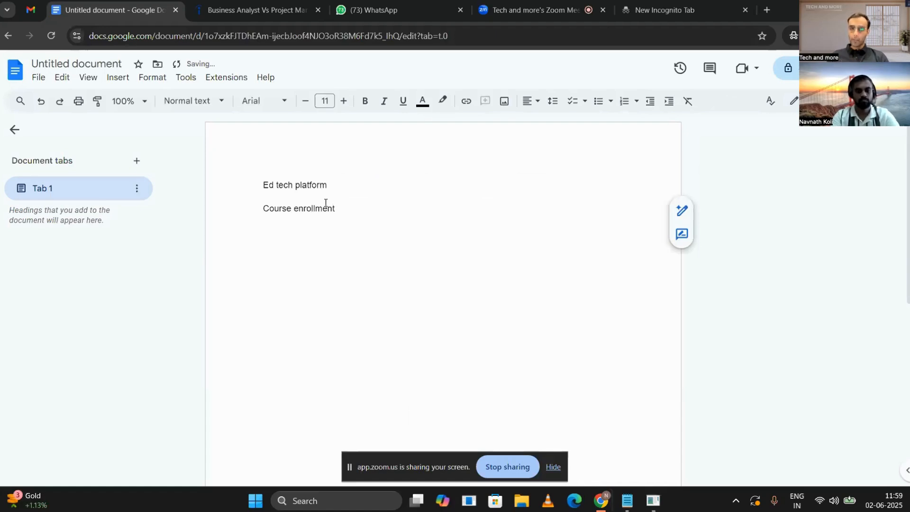
# Step: Start an indented line directly below the "Course enrollment" heading
pyautogui.press('Return')
pyautogui.press('capslock')
pyautogui.press('Tab')
pyautogui.press('capslock')
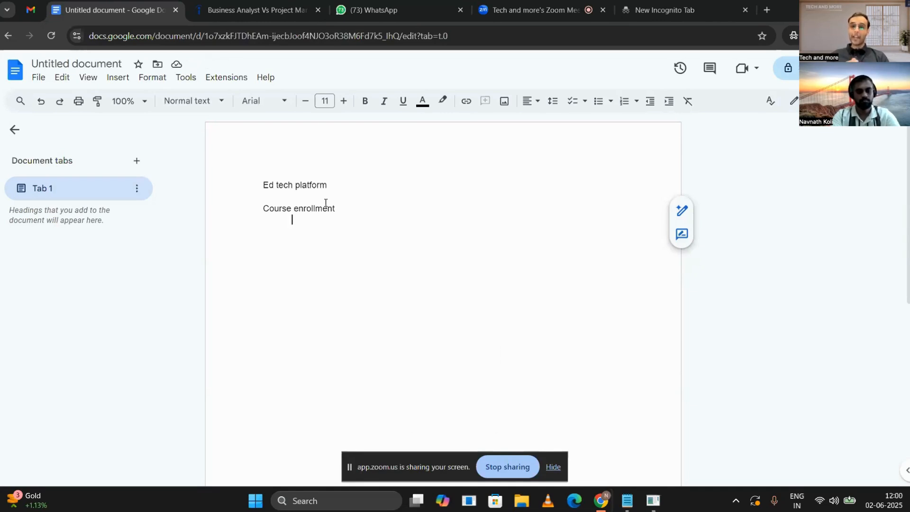
pyautogui.write('St')
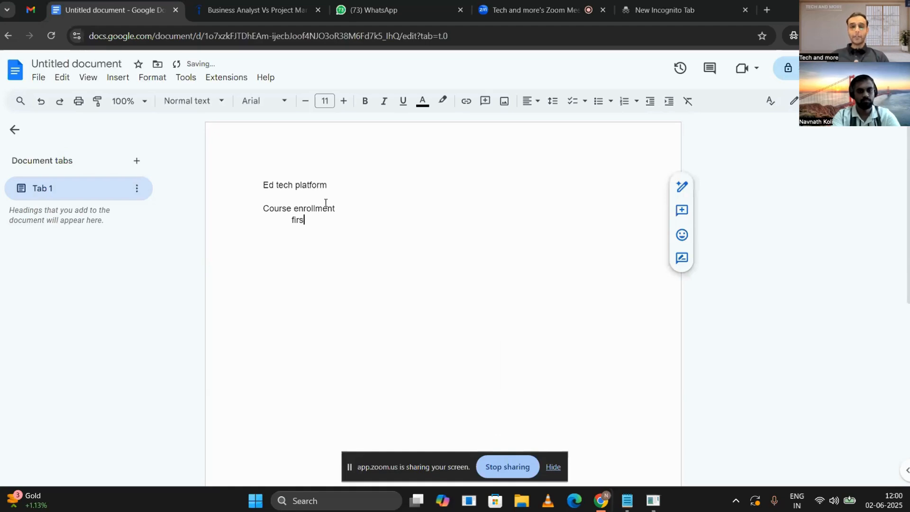
pyautogui.press('BackSpace')
pyautogui.press('BackSpace')
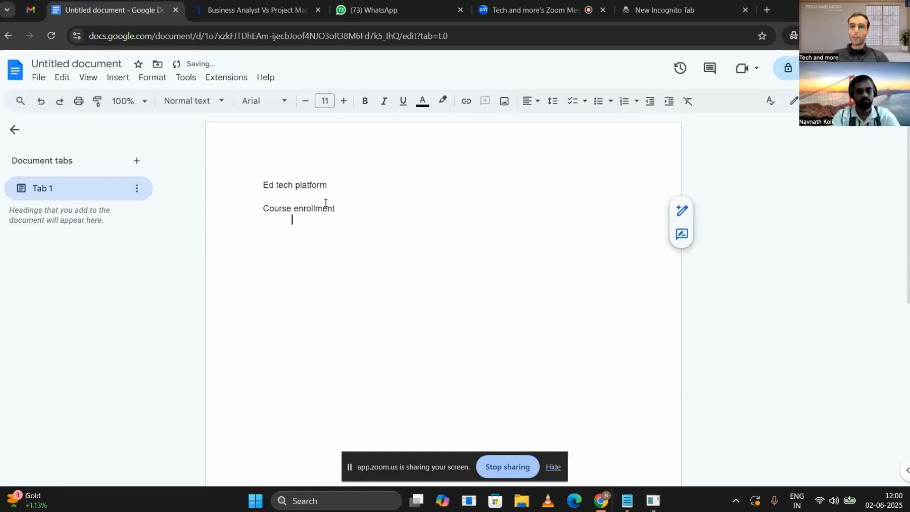
# Step: List "Existing user" and "New user" on separate indented lines under "Course enrollment"
pyautogui.write('Existing u')
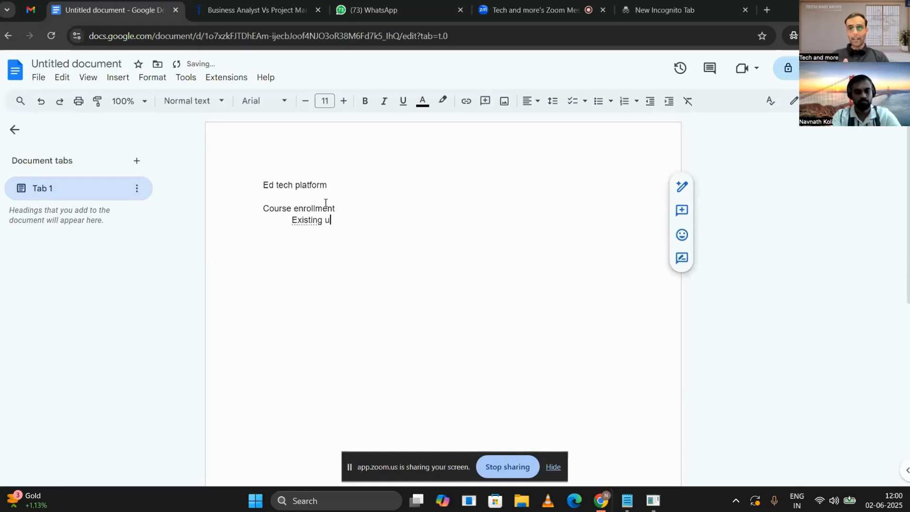
pyautogui.write('ser')
pyautogui.press('Return')
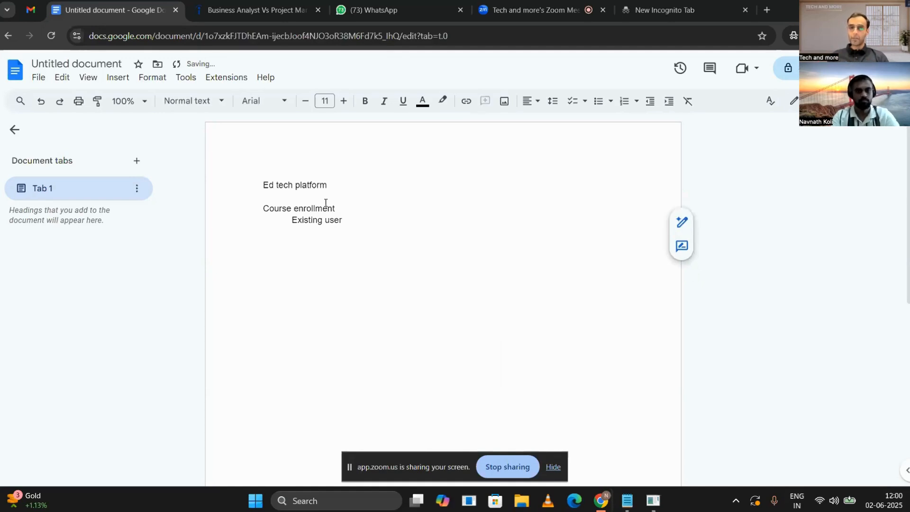
pyautogui.write('New user')
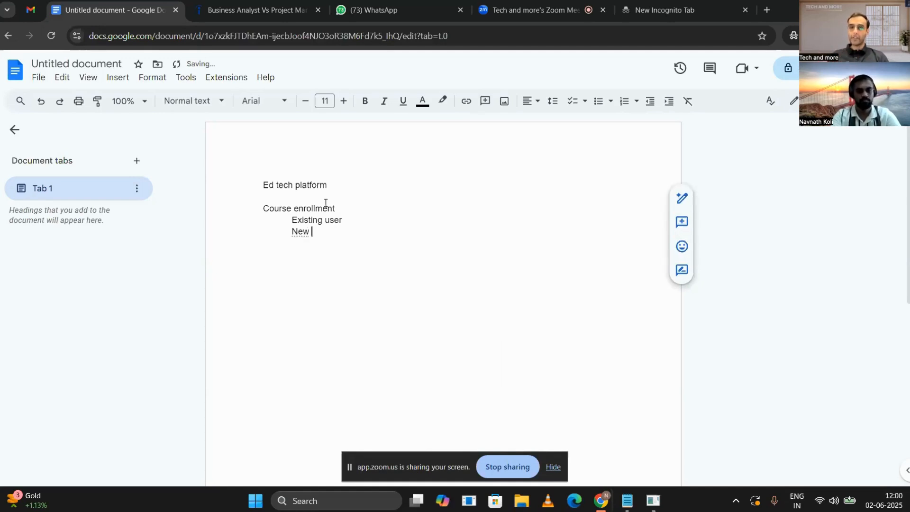
# Step: Append "- redirect to enroll page" to the "Existing user" line and "- registration" to the "New user" line
pyautogui.click(346, 218)
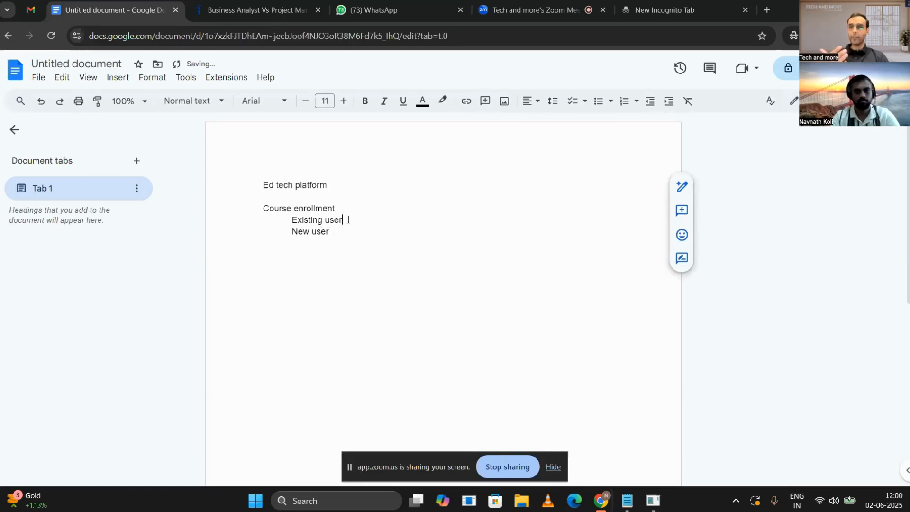
pyautogui.write('- redirect to ')
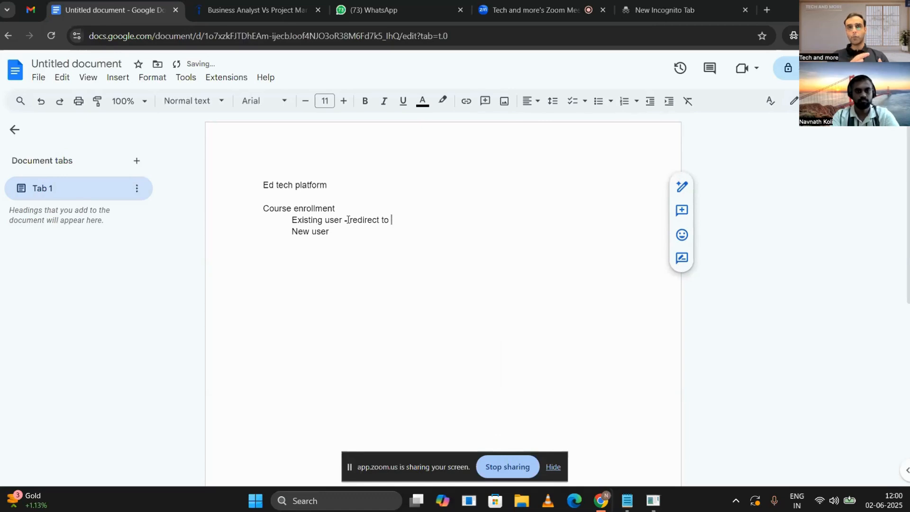
pyautogui.write('enroll')
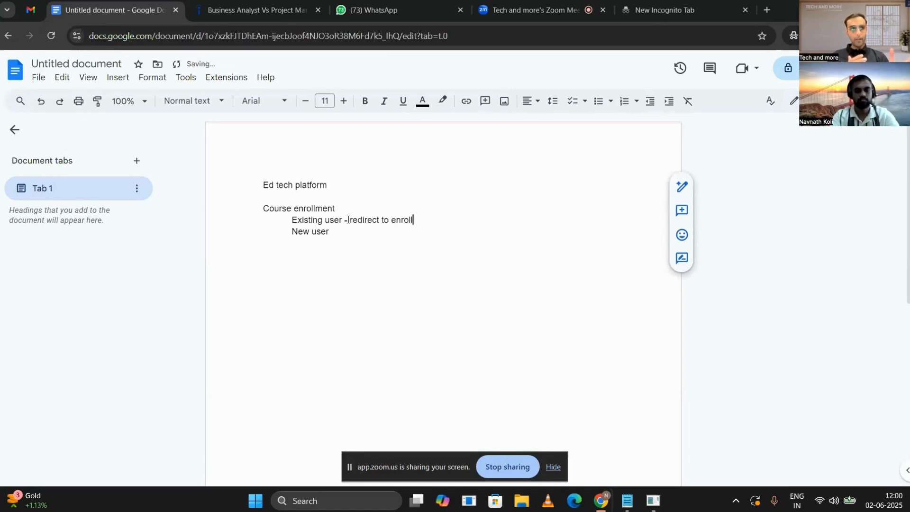
pyautogui.write(' page')
pyautogui.click(335, 232)
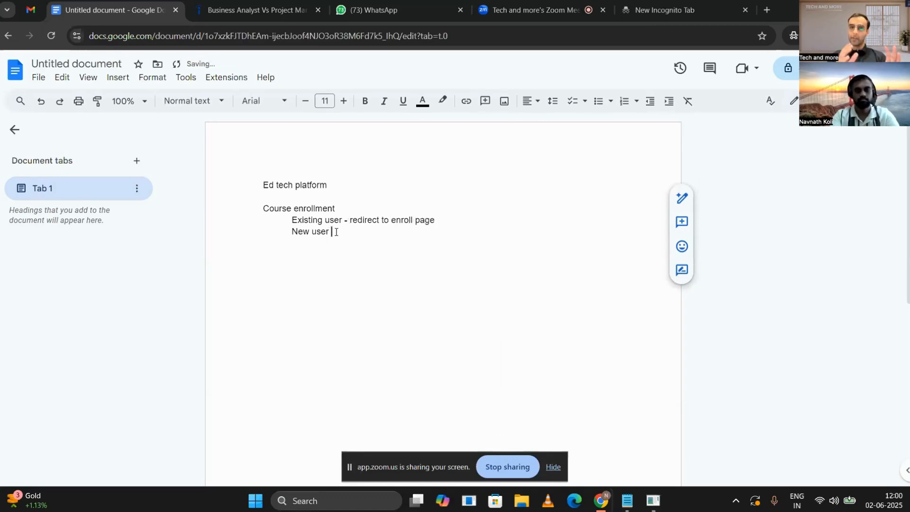
pyautogui.write('-regist')
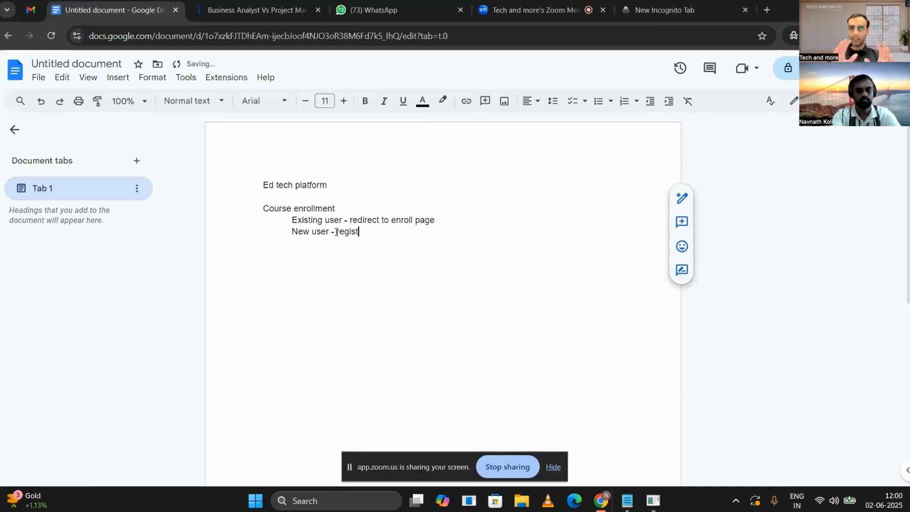
pyautogui.write('eration')
# Step: Add an unindented section line "Training -" below the user list, separated by a blank line
pyautogui.press('Return')
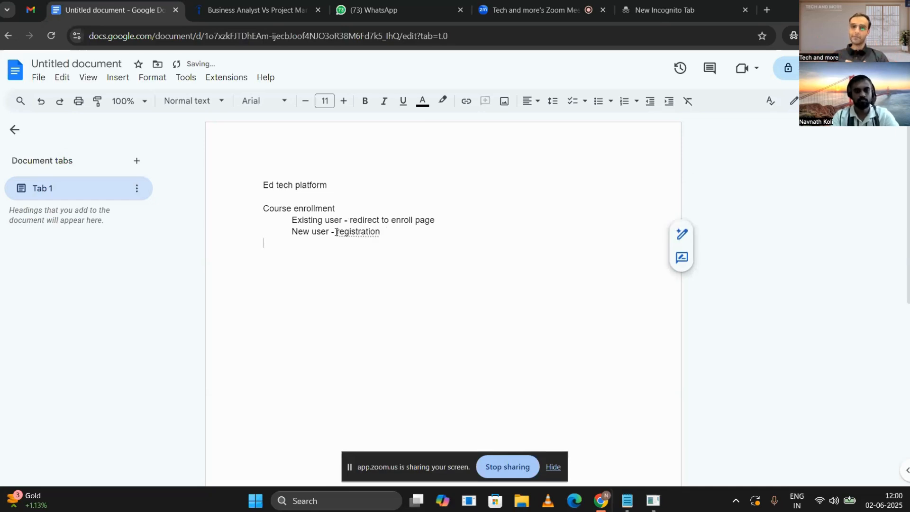
pyautogui.press('Return')
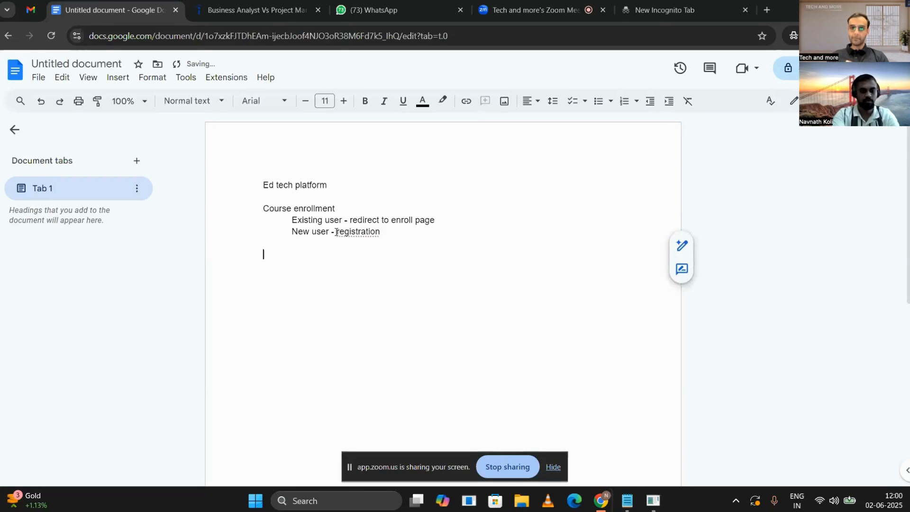
pyautogui.write('Training ')
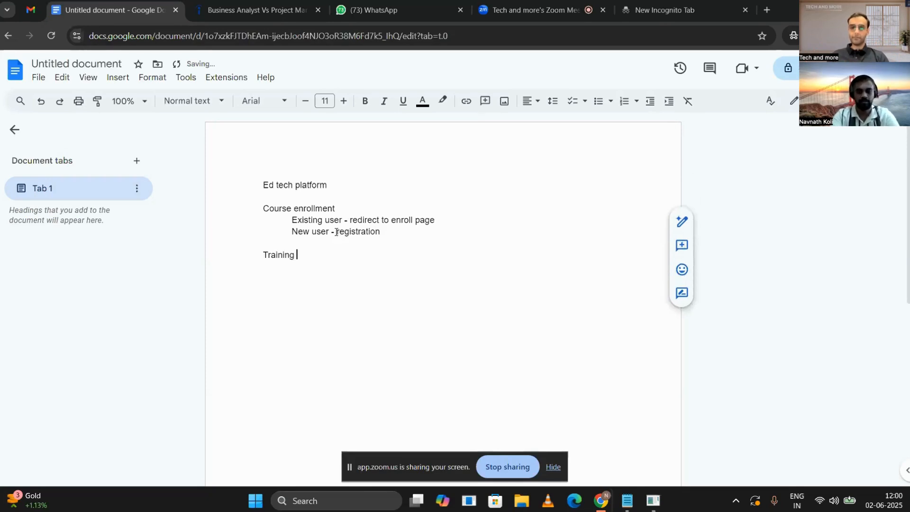
pyautogui.write('-')
pyautogui.press('Return')
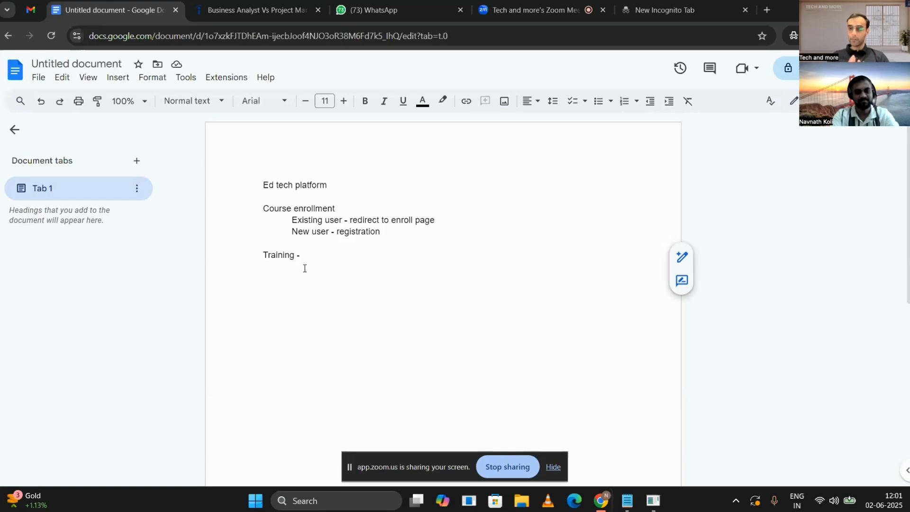
# Step: Change the "Training -" line to read "Trainer - details of candidates"
pyautogui.press('BackSpace')
pyautogui.click(294, 254)
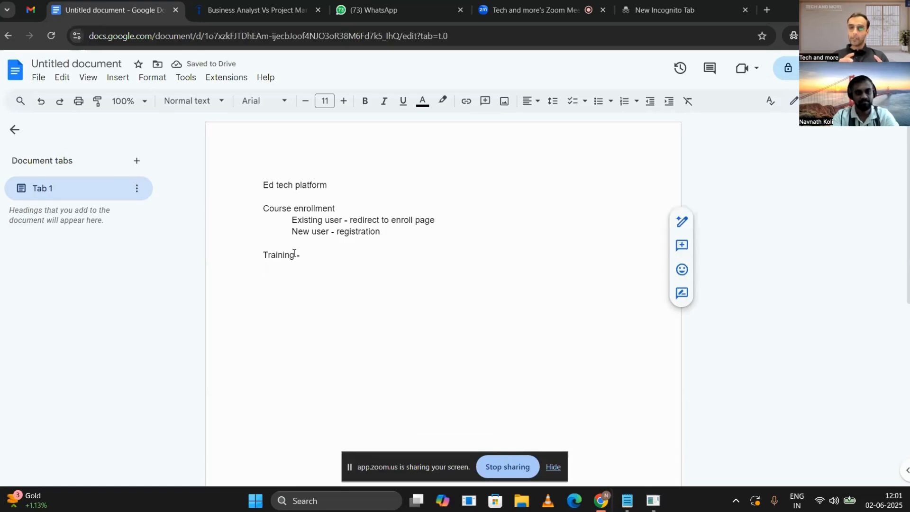
pyautogui.press('BackSpace')
pyautogui.press('BackSpace')
pyautogui.write('er')
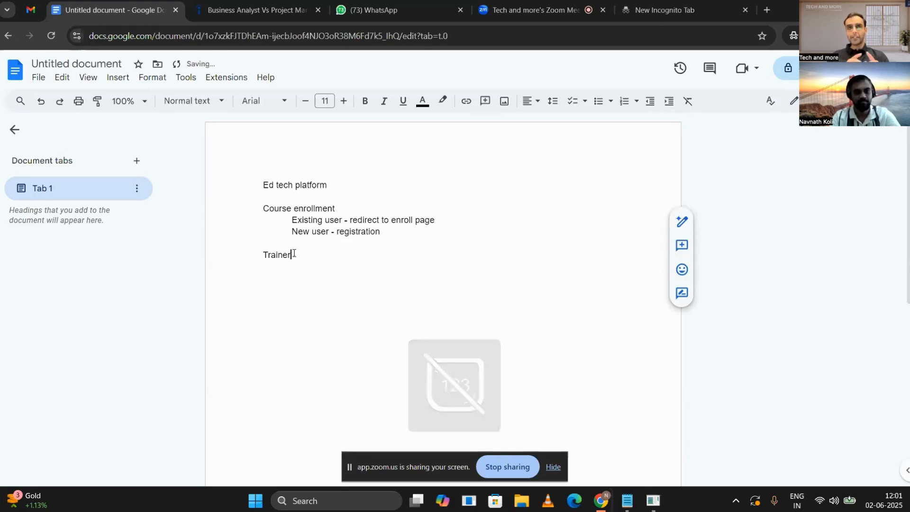
pyautogui.click(300, 259)
pyautogui.write('details ')
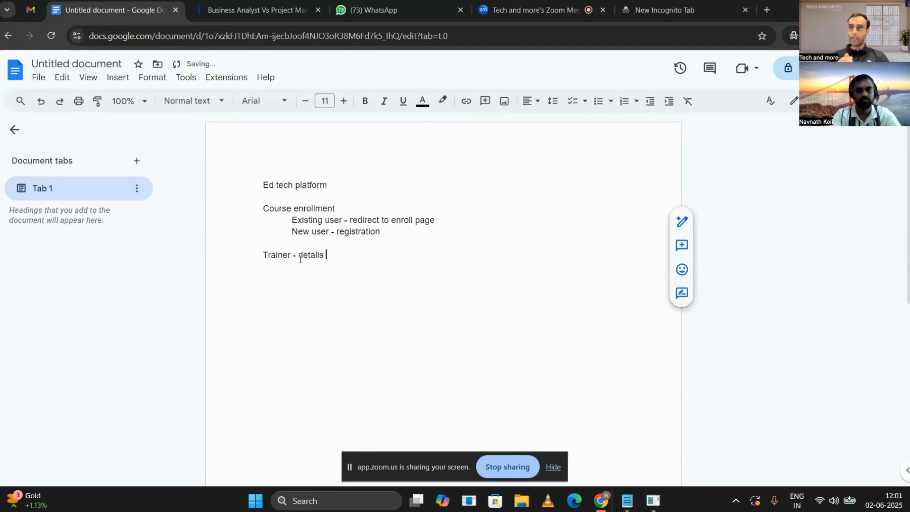
pyautogui.write('of condidates')
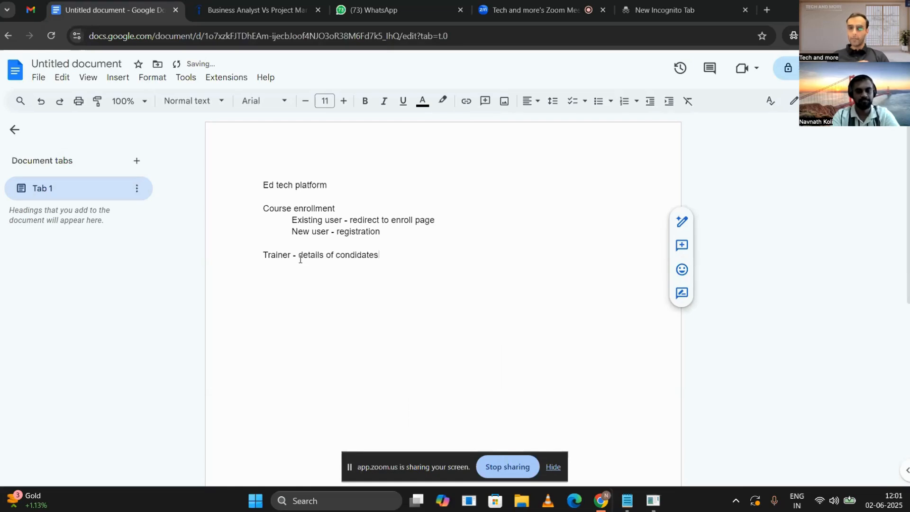
# Step: Add the indented item "Basic personal info" under the "Trainer" line and start a new line below it
pyautogui.press('Return')
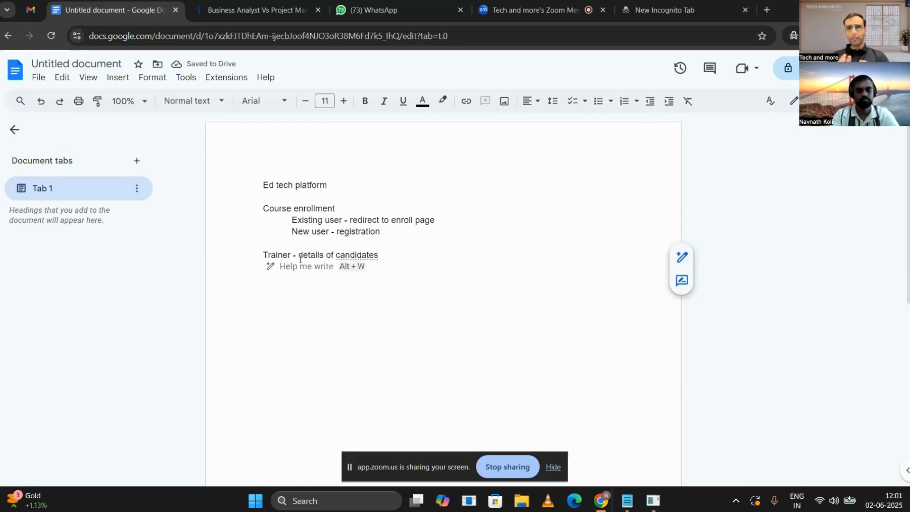
pyautogui.press('capslock')
pyautogui.press('capslock')
pyautogui.press('Tab')
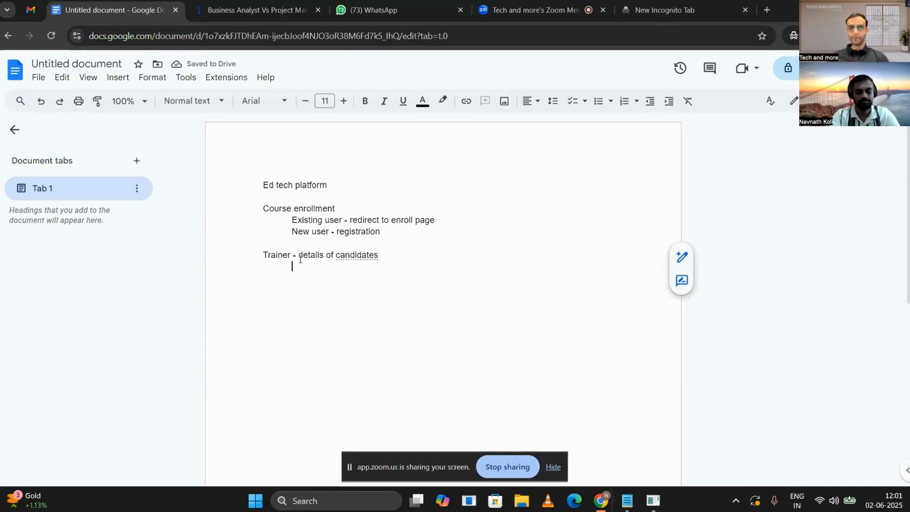
pyautogui.write('basin')
pyautogui.press('BackSpace')
pyautogui.press('BackSpace')
pyautogui.write('c p')
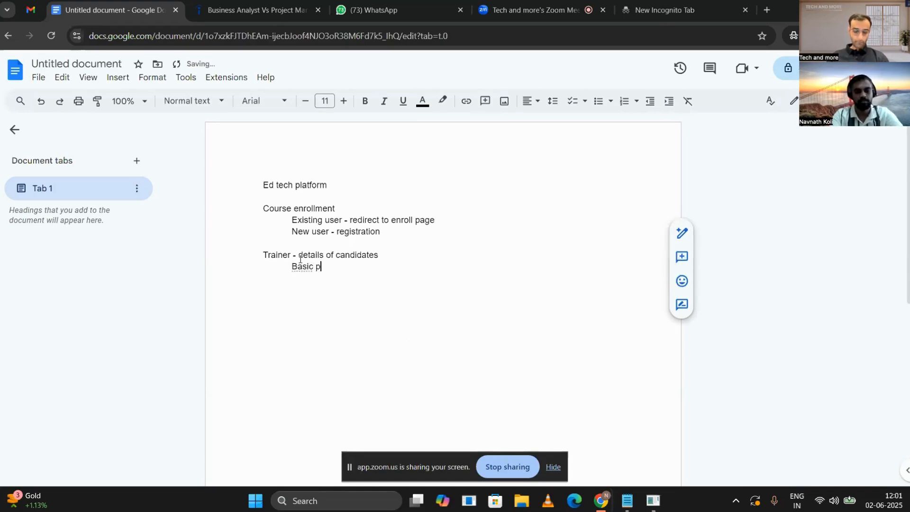
pyautogui.write('ersonal info')
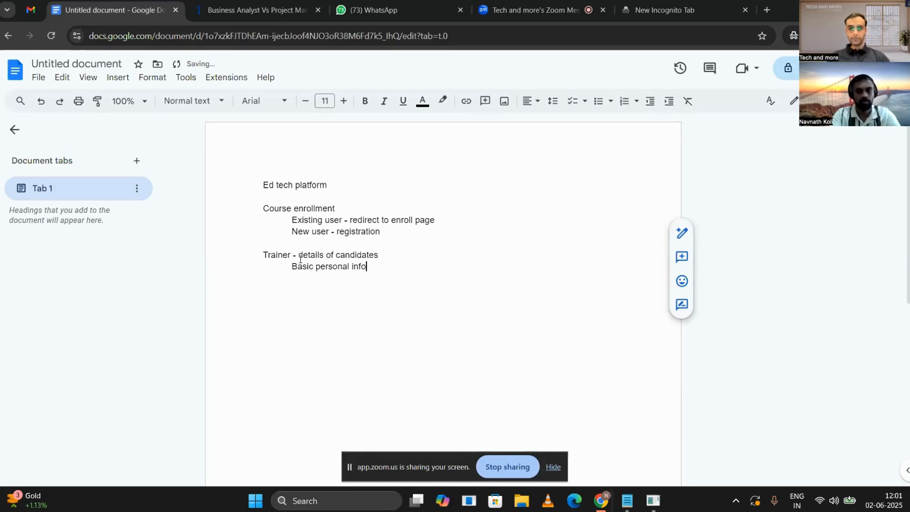
pyautogui.write('r  amn')
pyautogui.press('BackSpace')
pyautogui.press('BackSpace')
pyautogui.press('BackSpace')
pyautogui.press('Return')
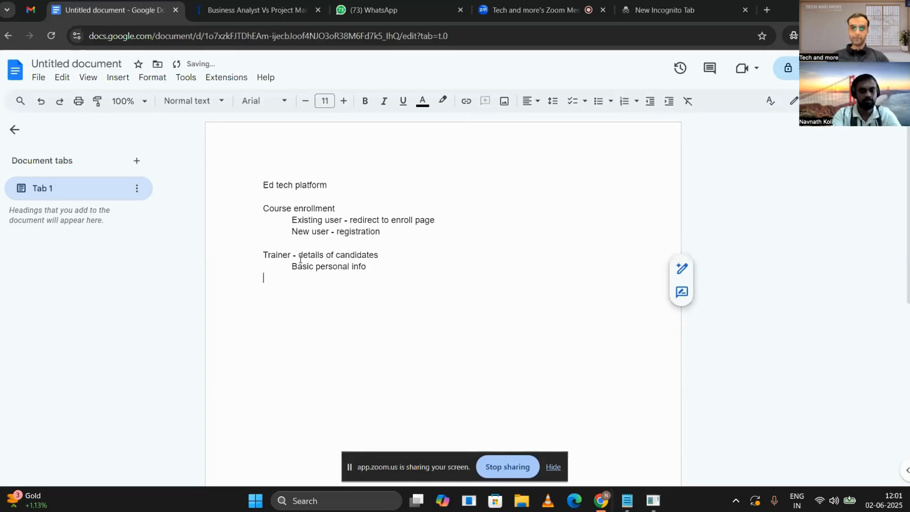
# Step: Add the item "feedback" below "Basic personal info" and indent it to the same level
pyautogui.write('feedback')
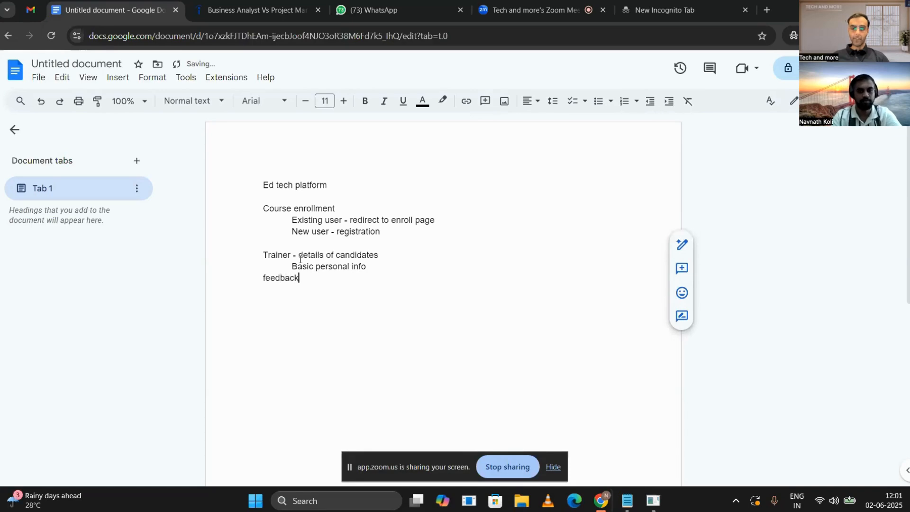
pyautogui.click(264, 279)
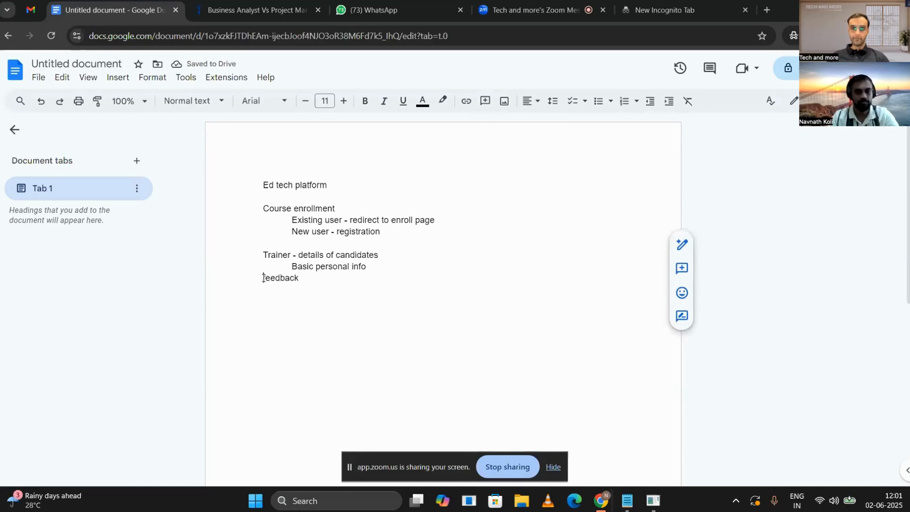
pyautogui.press('Tab')
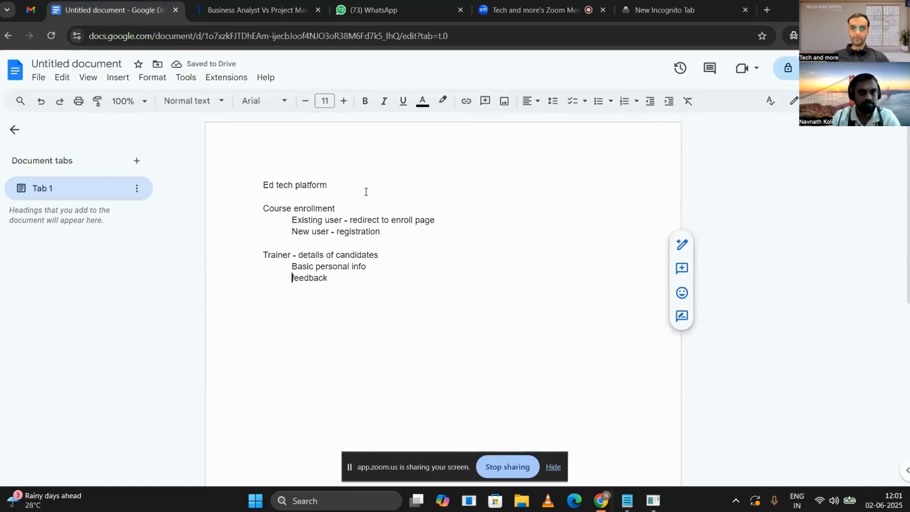
pyautogui.click(353, 204)
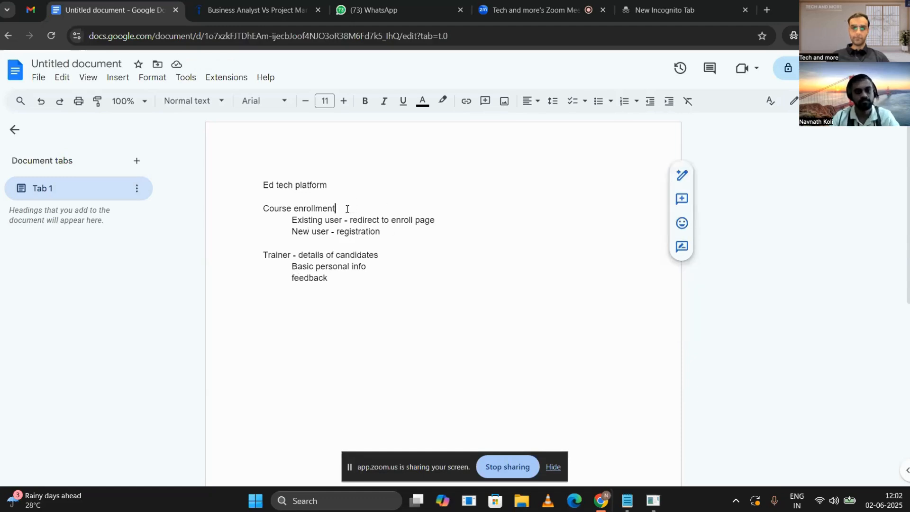
pyautogui.click(396, 231)
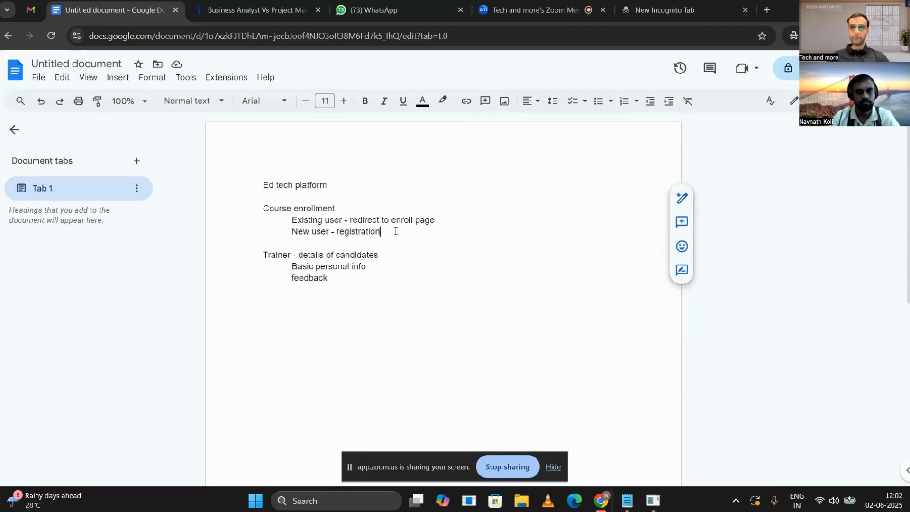
pyautogui.click(340, 208)
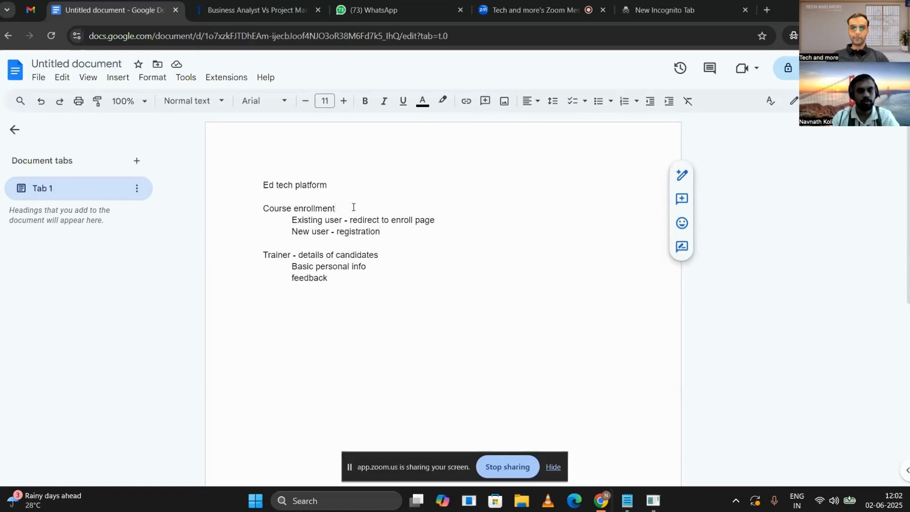
pyautogui.click(394, 231)
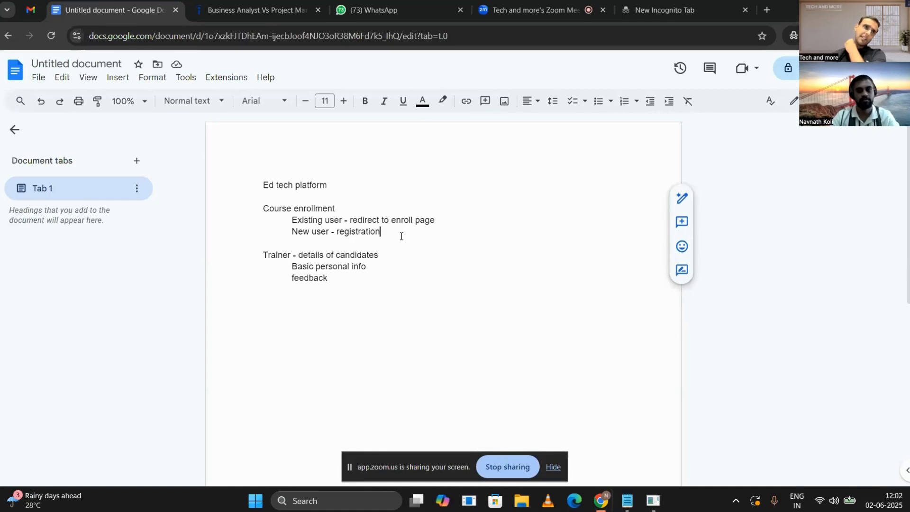
pyautogui.click(374, 198)
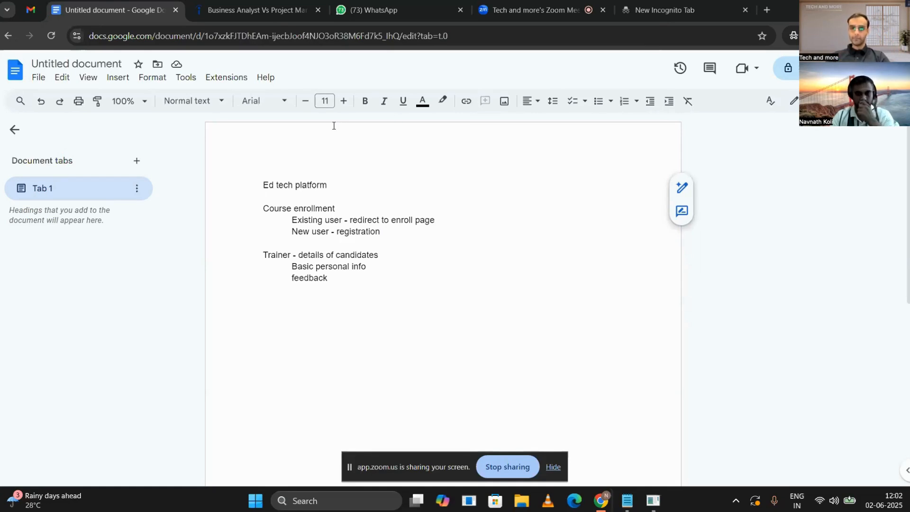
pyautogui.click(354, 290)
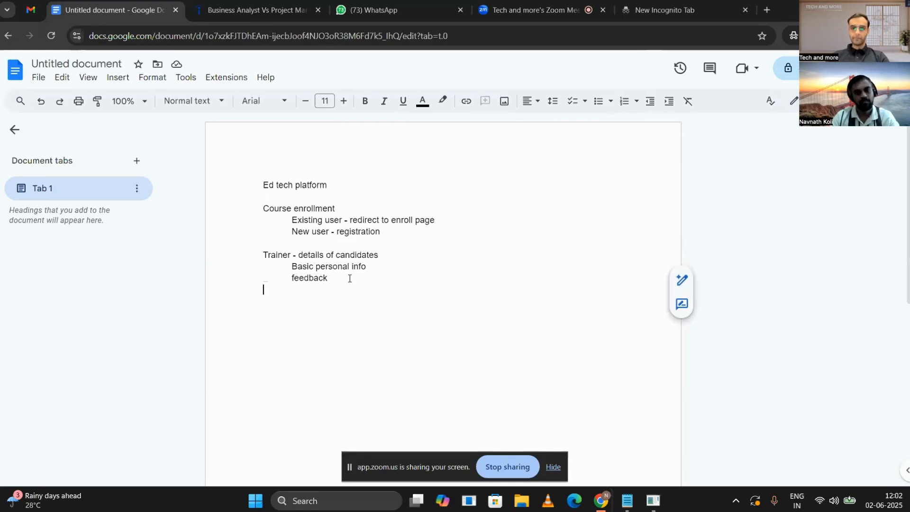
pyautogui.click(349, 279)
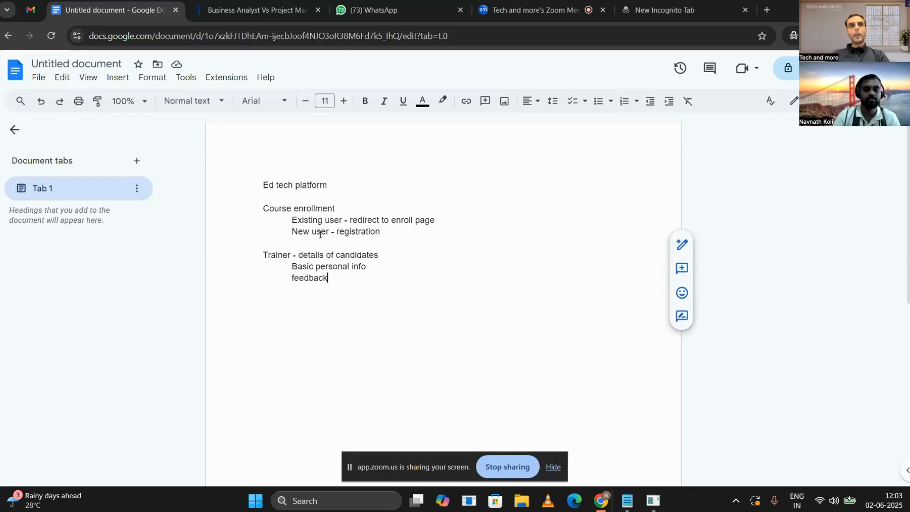
# Step: Insert the unindented line "One user one program" between the user list and the "Trainer" section, with blank lines around it
pyautogui.click(410, 231)
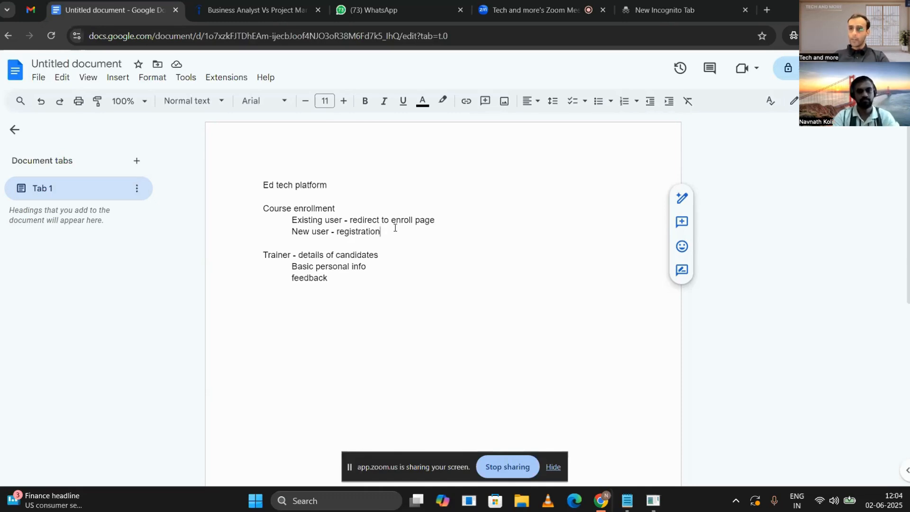
pyautogui.press('Down')
pyautogui.press('Return')
pyautogui.press('Return')
pyautogui.press('Up')
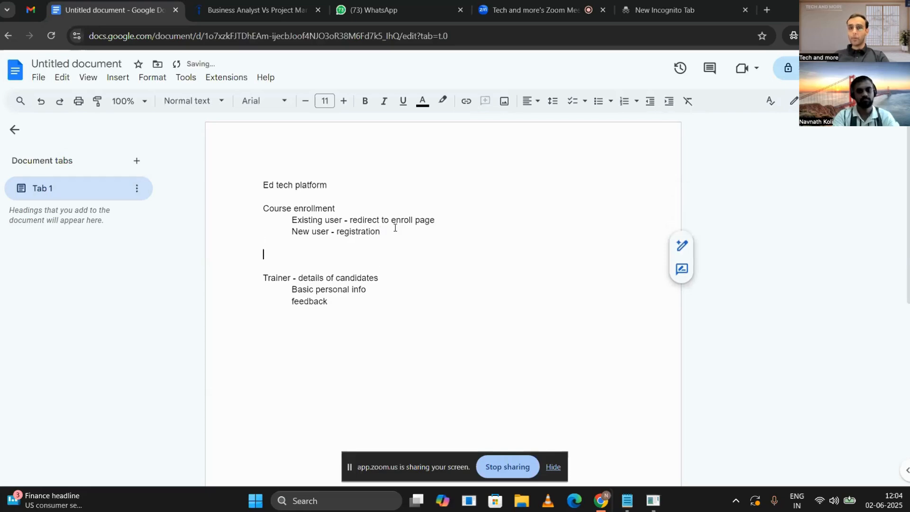
pyautogui.write('One user ')
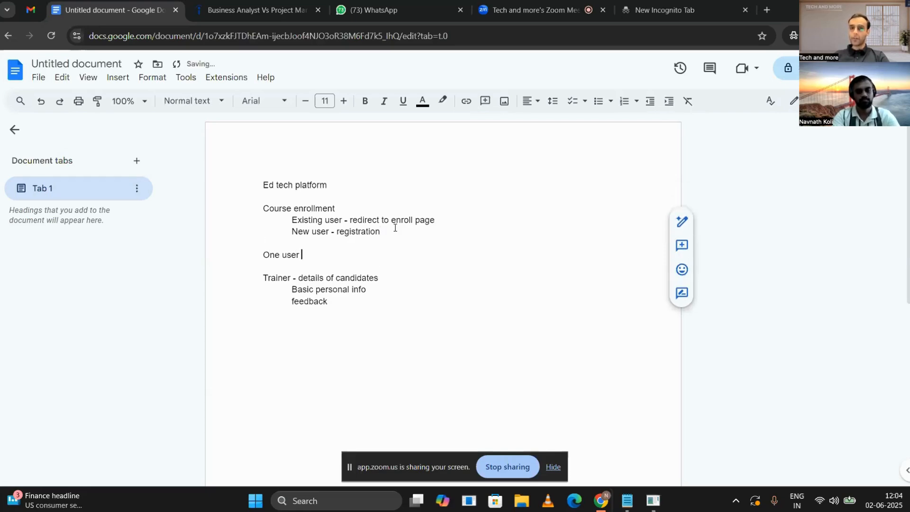
pyautogui.write('one program')
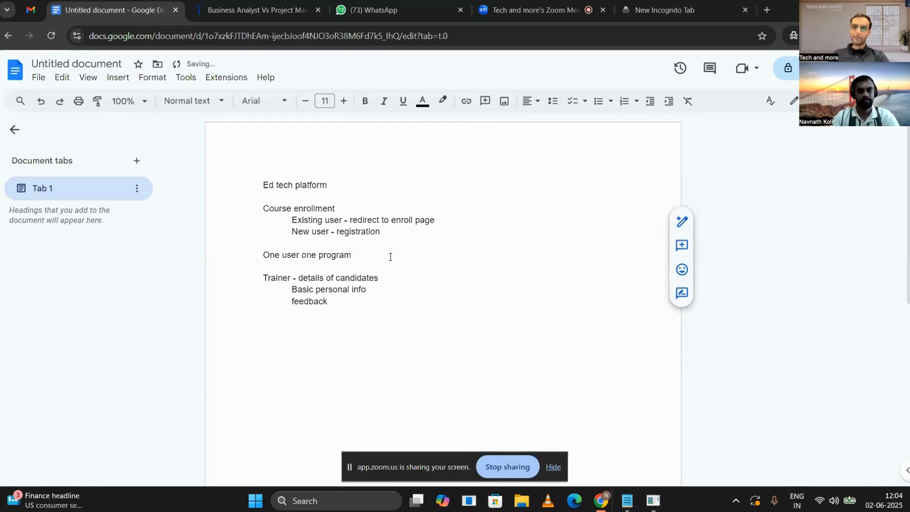
# Step: Prefix the "One user one program" line with a hyphen and append "enrollment" to its end
pyautogui.click(265, 256)
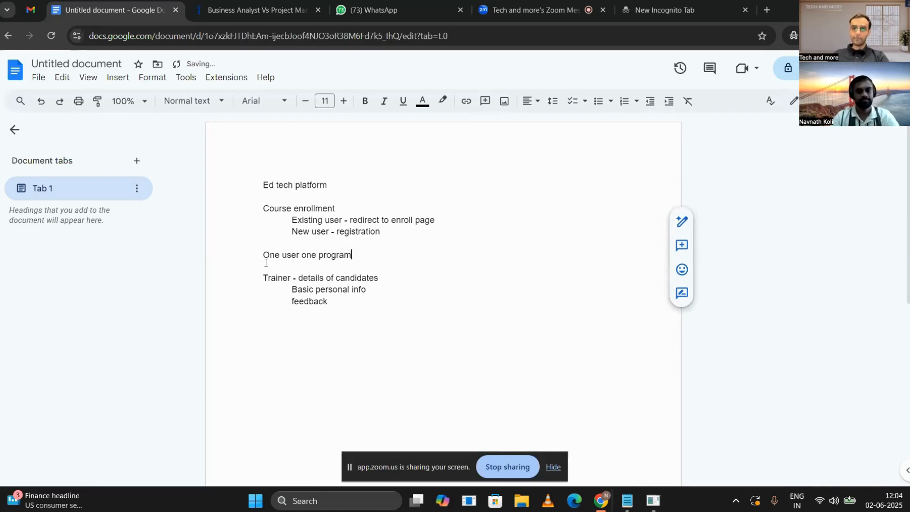
pyautogui.write('-')
pyautogui.click(369, 256)
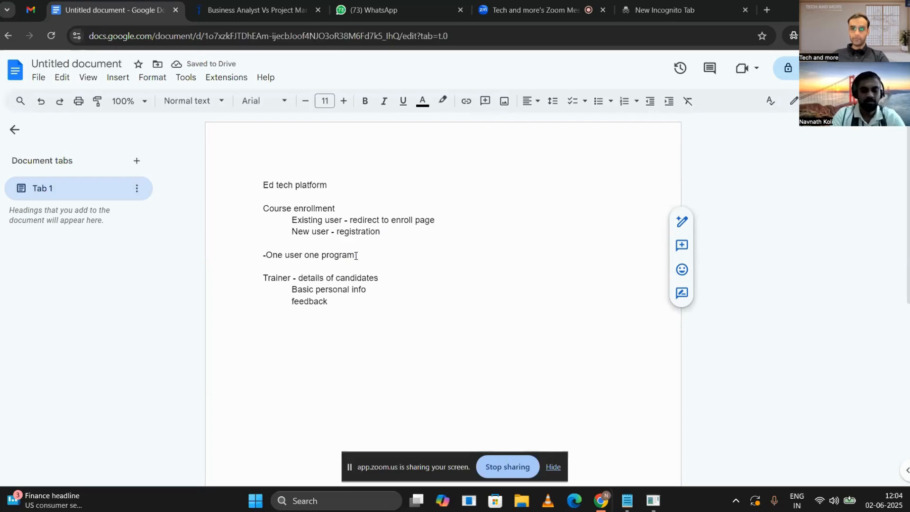
pyautogui.write('enrollment')
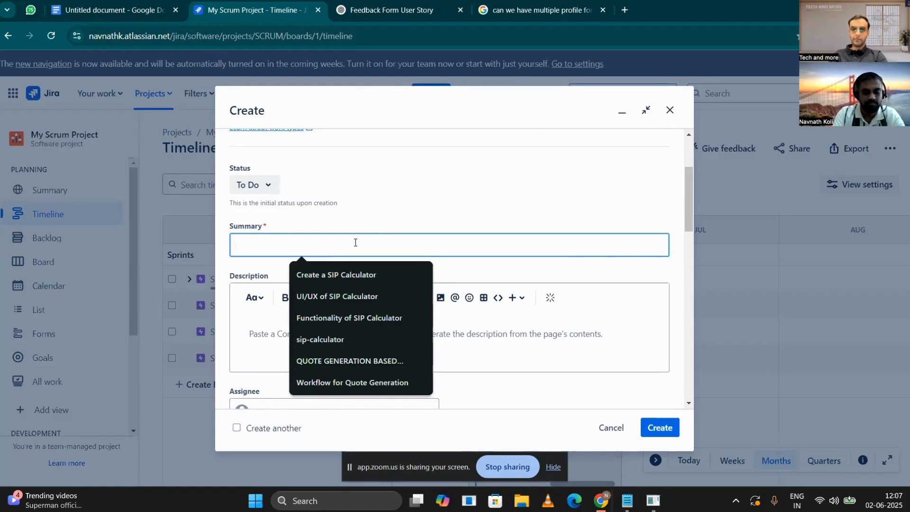
# Step: Enter "Course enrollment feature" as the summary of the new Jira work item
pyautogui.write('Course')
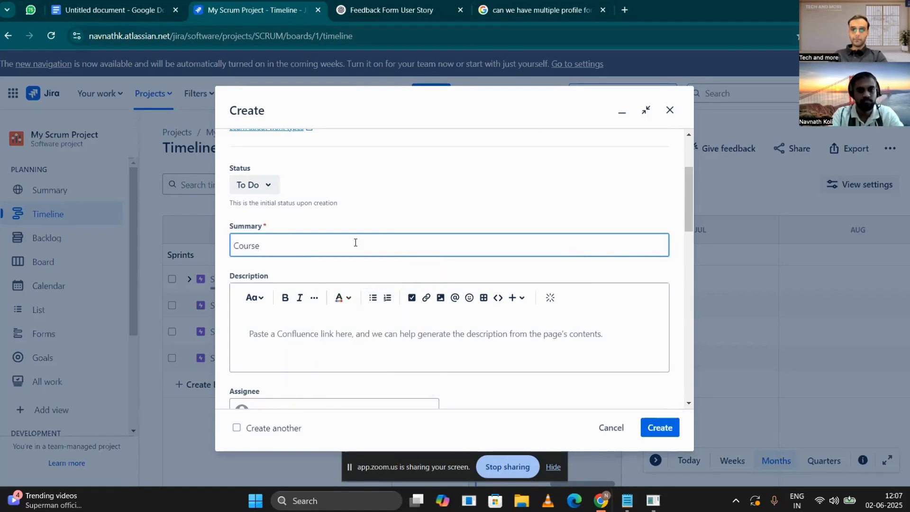
pyautogui.write(' enrol')
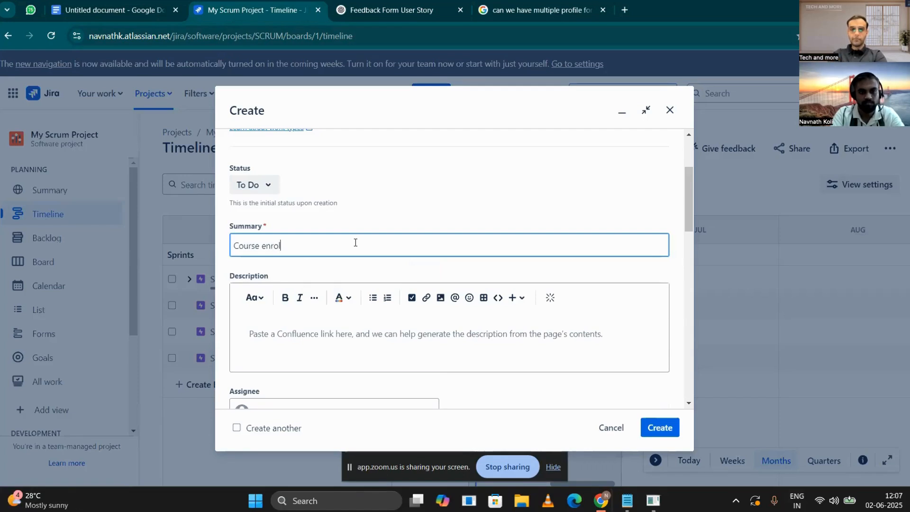
pyautogui.write('lment ')
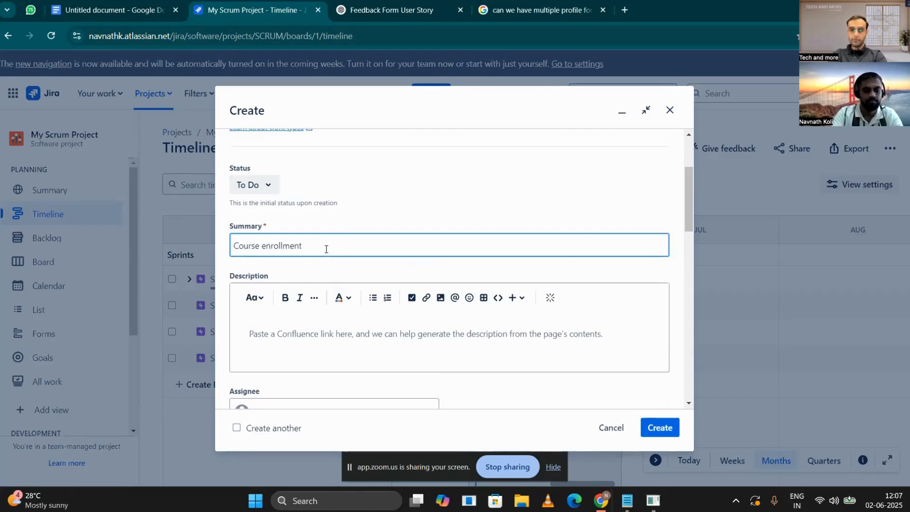
pyautogui.write('feature')
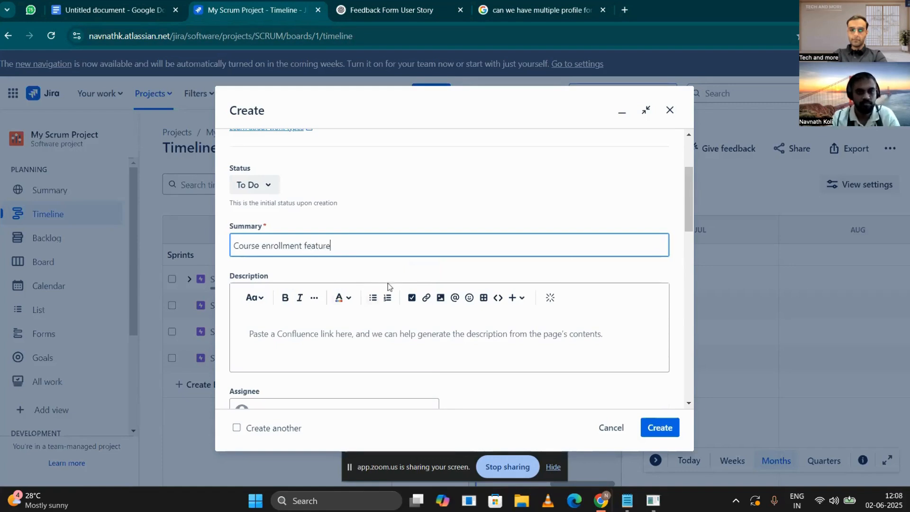
# Step: Start the work item's description with the line "Descriptions" and begin a new line below it
pyautogui.scroll(-1, 383, 311)
pyautogui.click(306, 276)
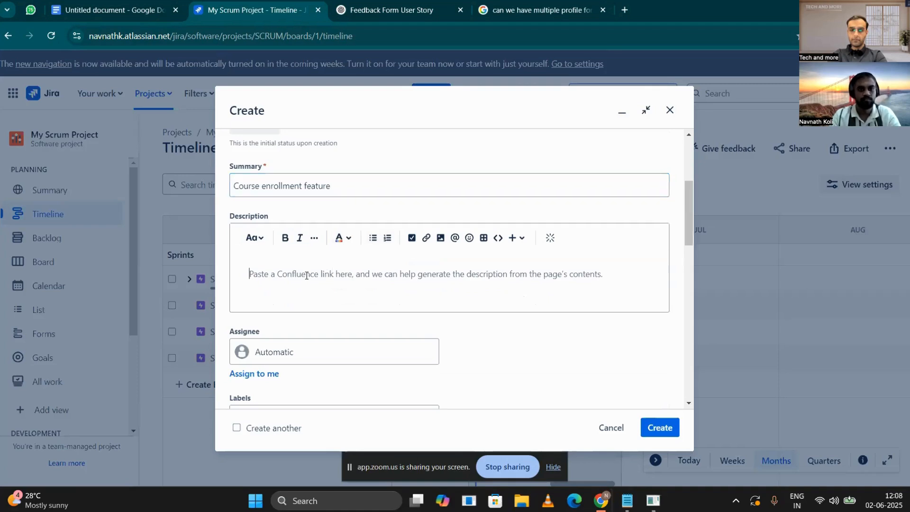
pyautogui.write('De')
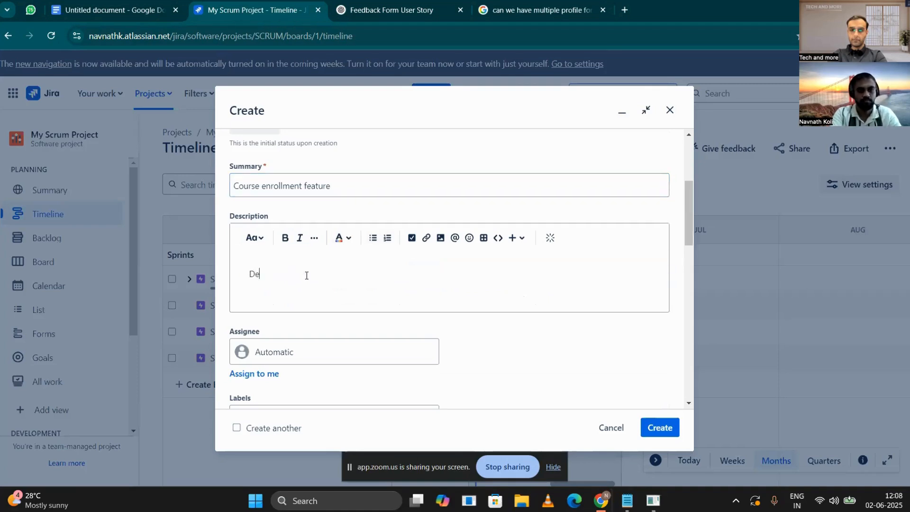
pyautogui.write('scriptions')
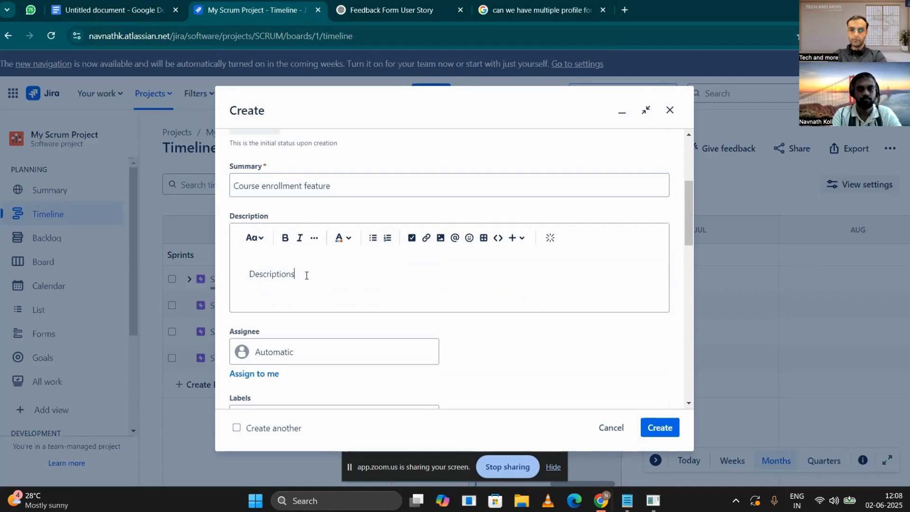
pyautogui.press('Return')
# Step: Write the user story "As a authorised user, I'm able to see the new courses that I want to get enrolled for." under "Descriptions"
pyautogui.write('As a ')
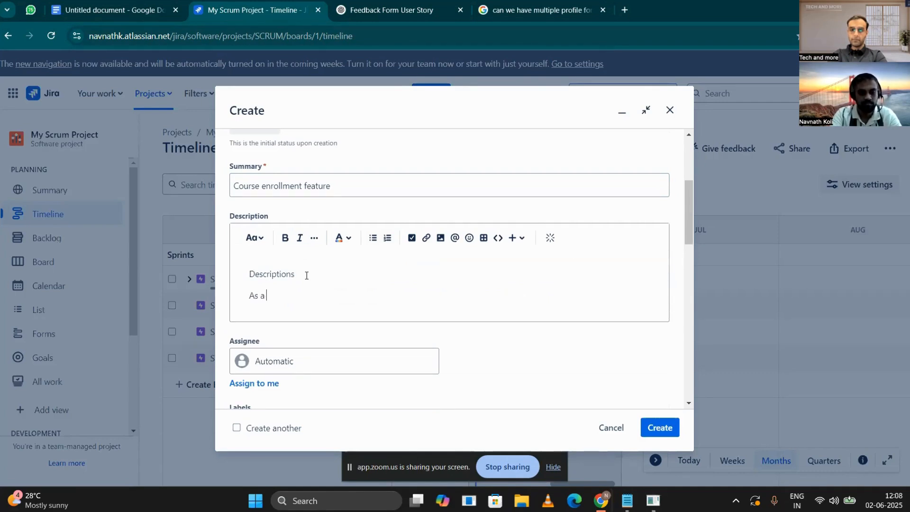
pyautogui.write('autho')
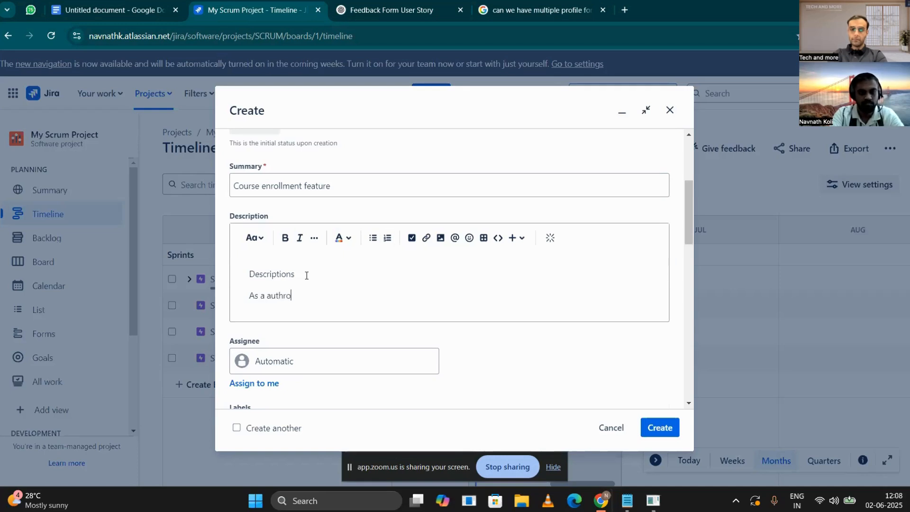
pyautogui.write('rised ')
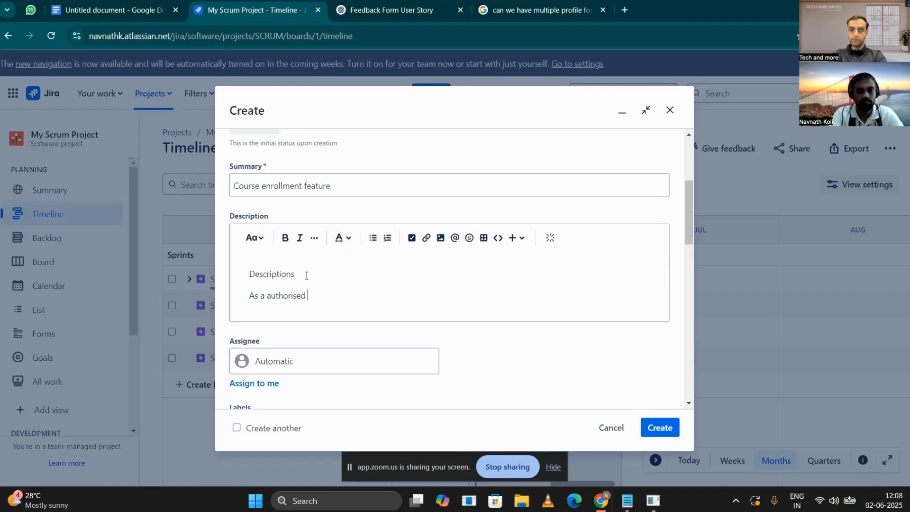
pyautogui.write('user,')
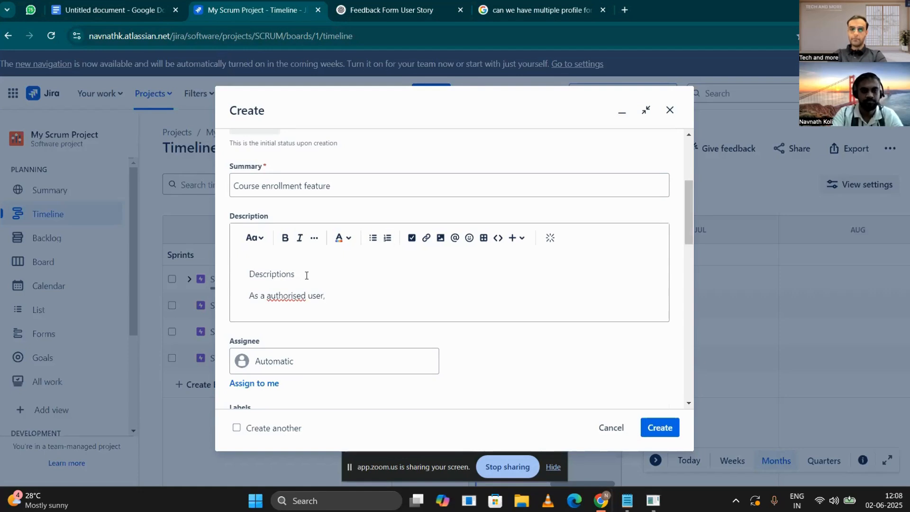
pyautogui.write(" I'm ")
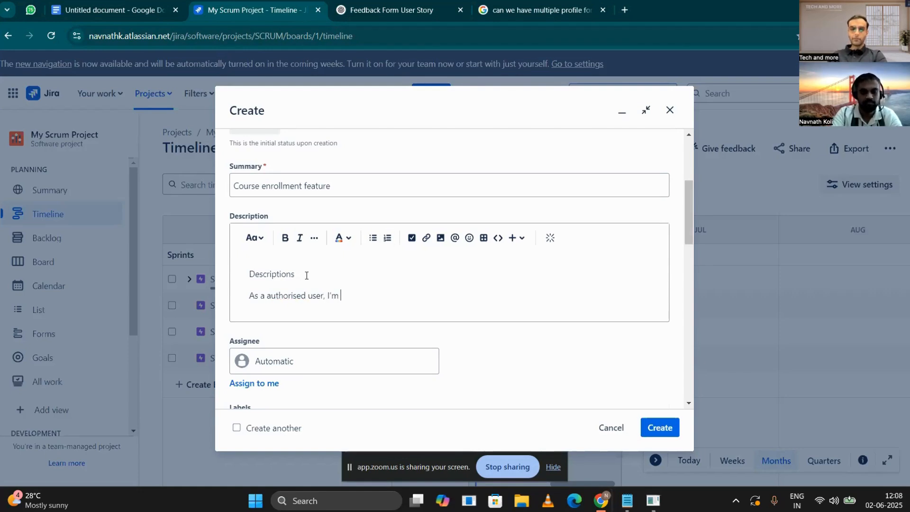
pyautogui.write('able to see the')
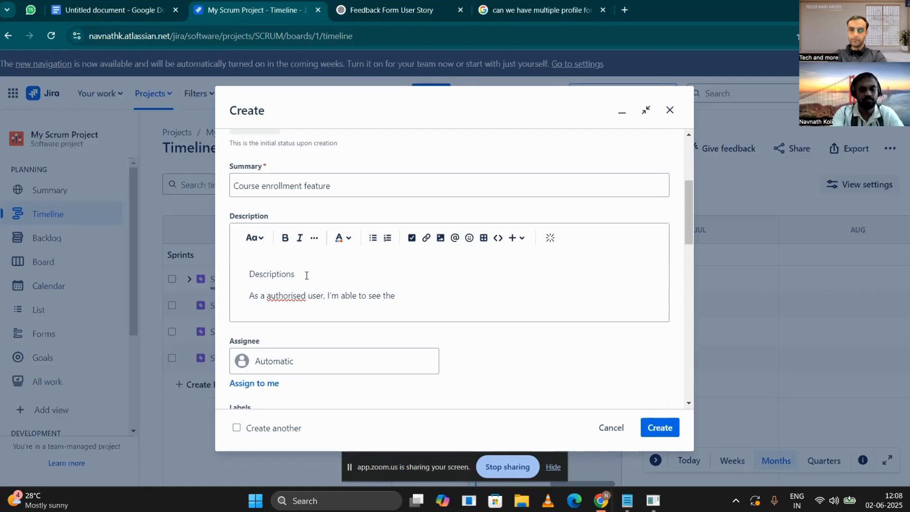
pyautogui.write('n')
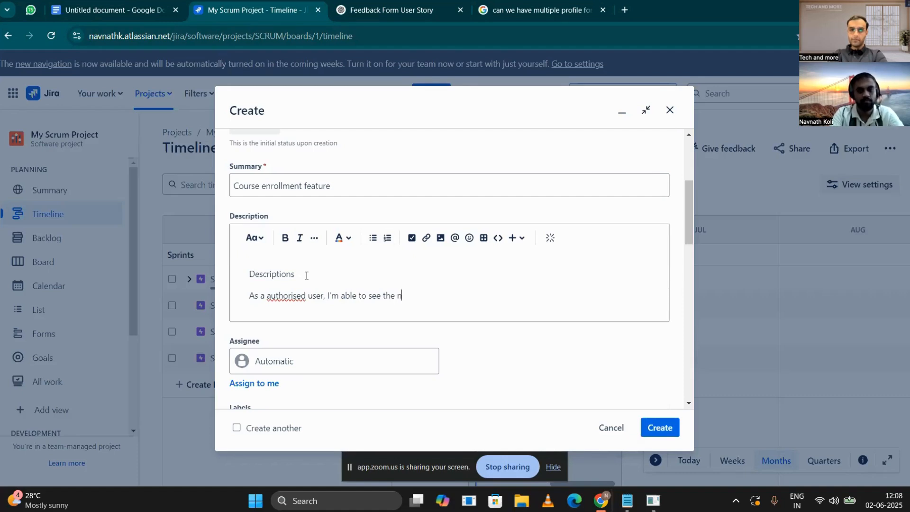
pyautogui.write('ew courses ')
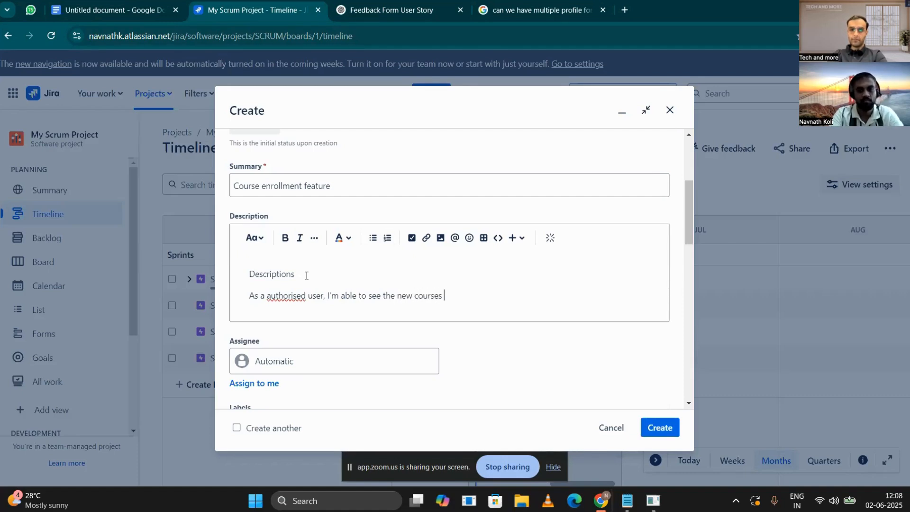
pyautogui.write('that I was')
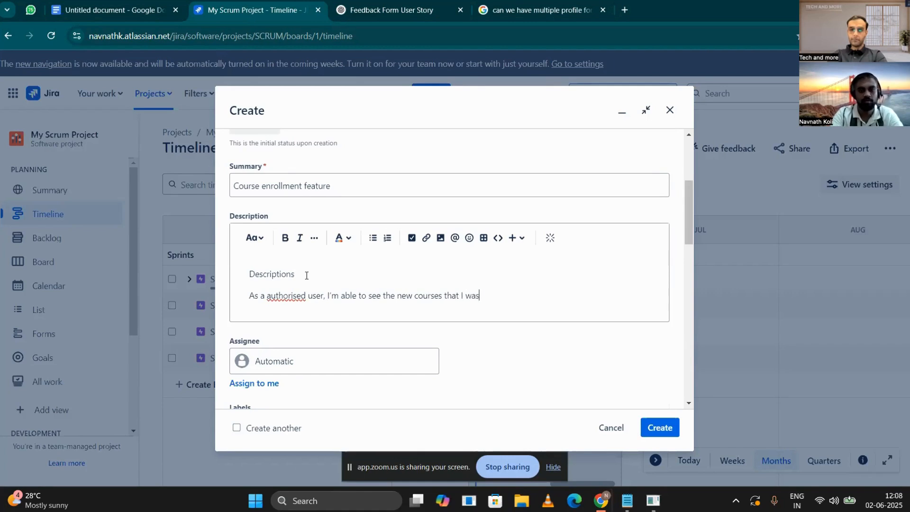
pyautogui.press('BackSpace')
pyautogui.write('nt to get')
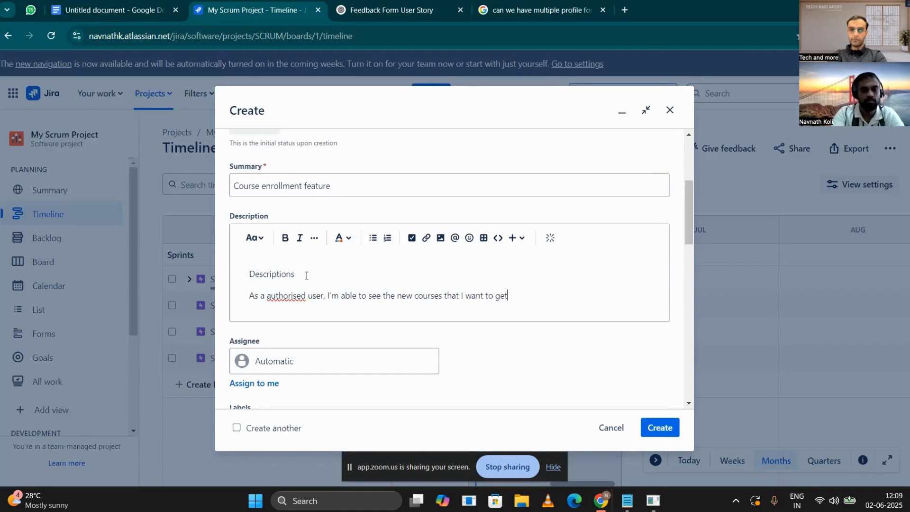
pyautogui.write(' enrolled')
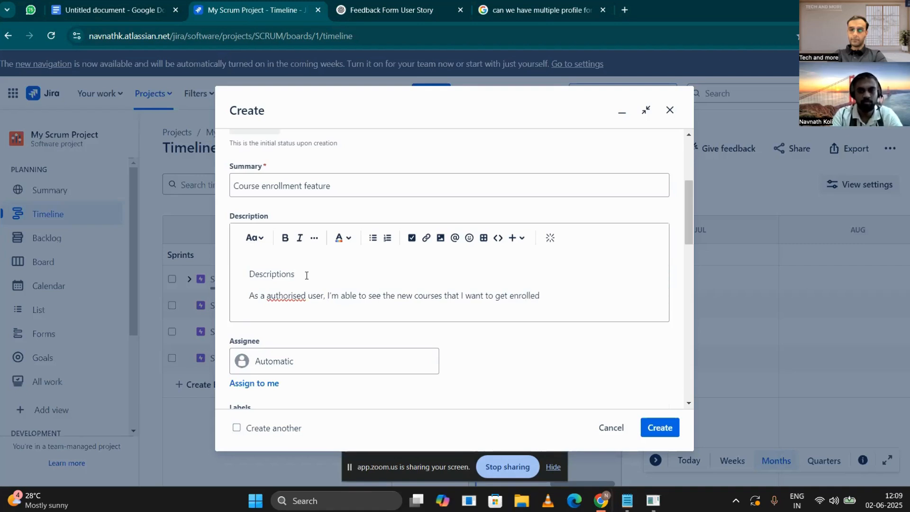
pyautogui.write(' for.')
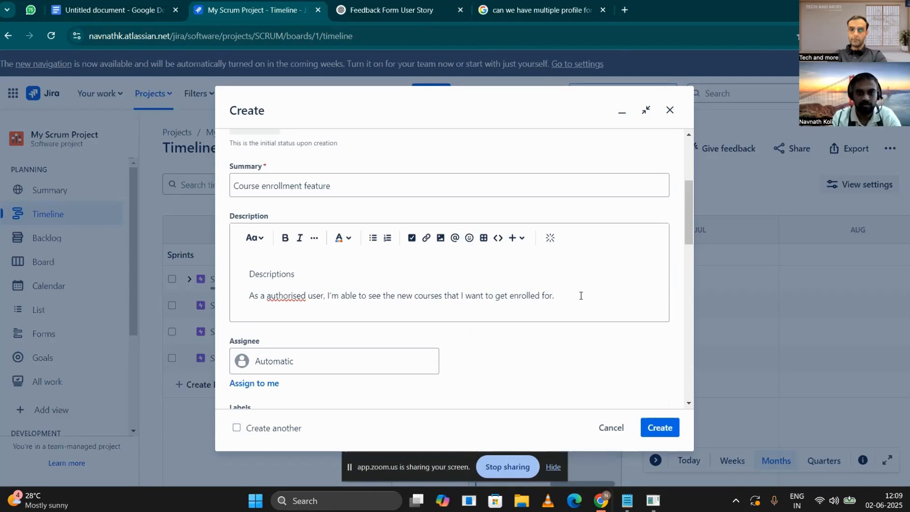
# Step: Add the line "Acceptance Criteria" below the user story in the description and begin a new line under it
pyautogui.press('Return')
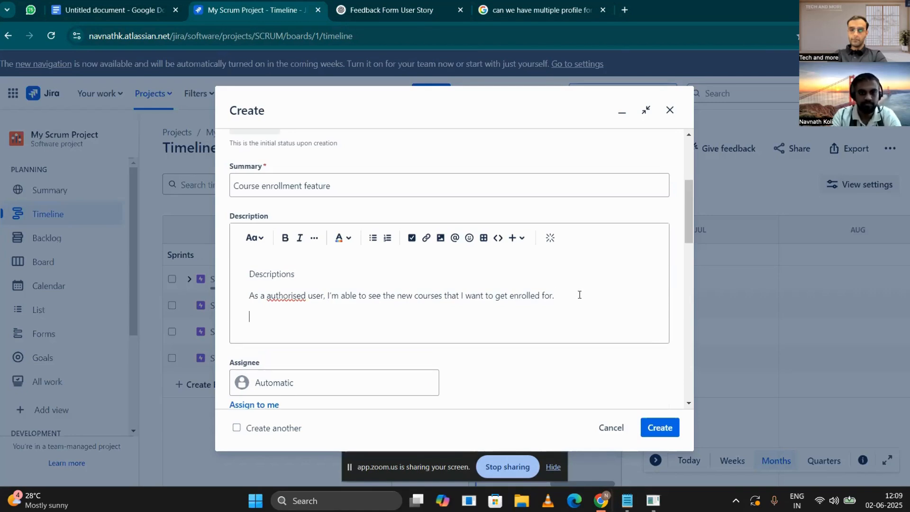
pyautogui.write('Accepta')
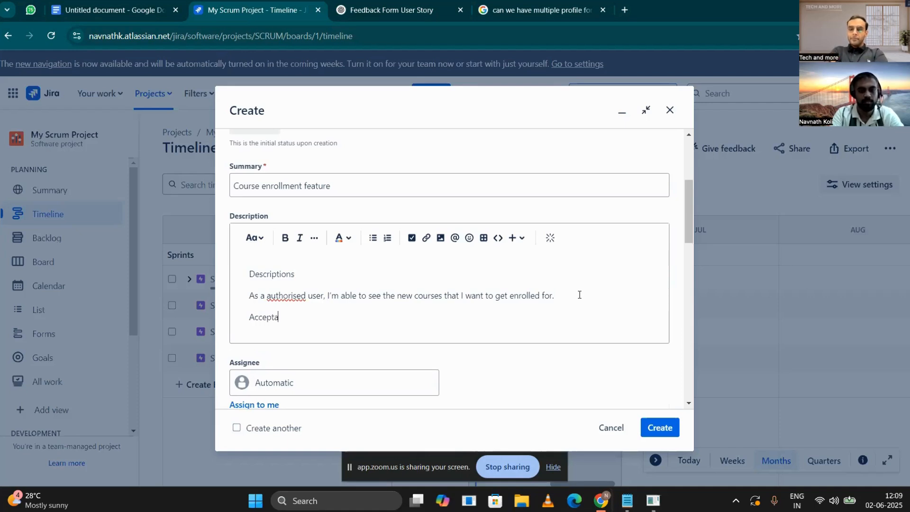
pyautogui.write('nce Criteria')
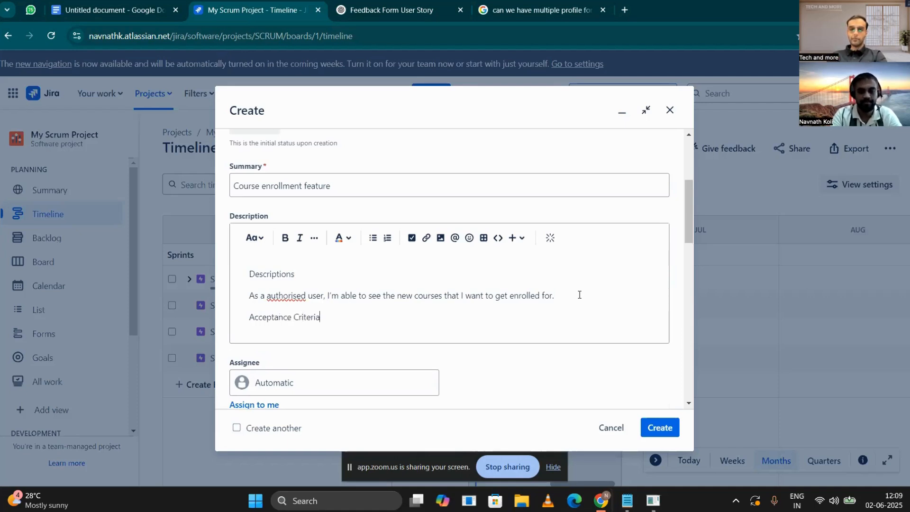
pyautogui.press('Return')
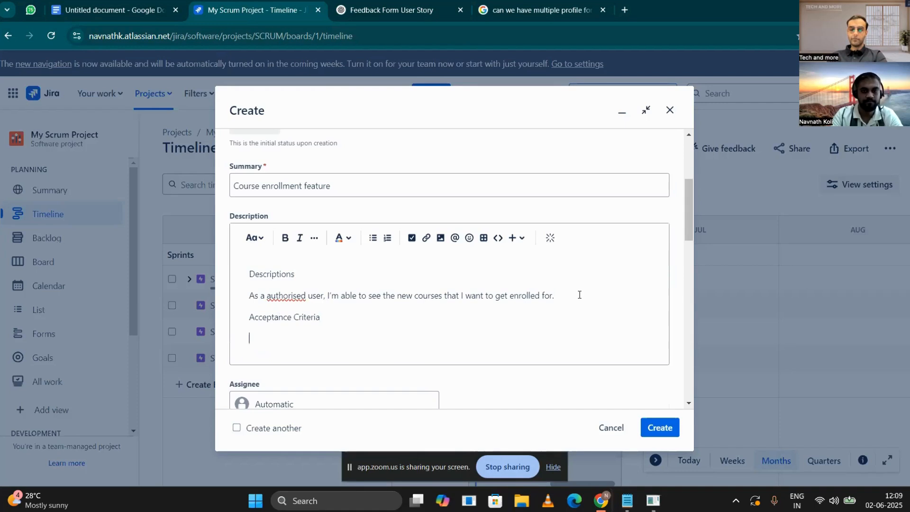
# Step: Start a bulleted list under "Acceptance Criteria" with "As a existing user, I should be able to see the new courses and"
pyautogui.click(374, 238)
pyautogui.write('As ')
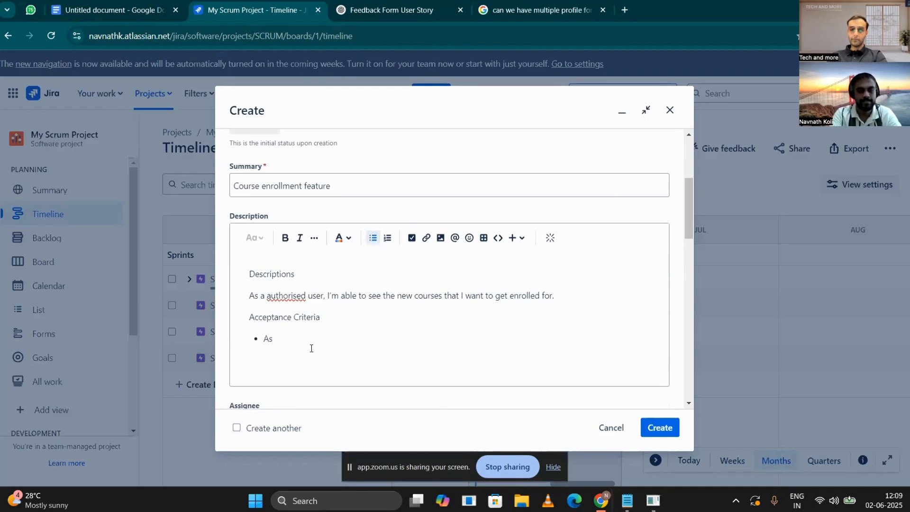
pyautogui.write('a user')
pyautogui.press('BackSpace')
pyautogui.press('BackSpace')
pyautogui.press('BackSpace')
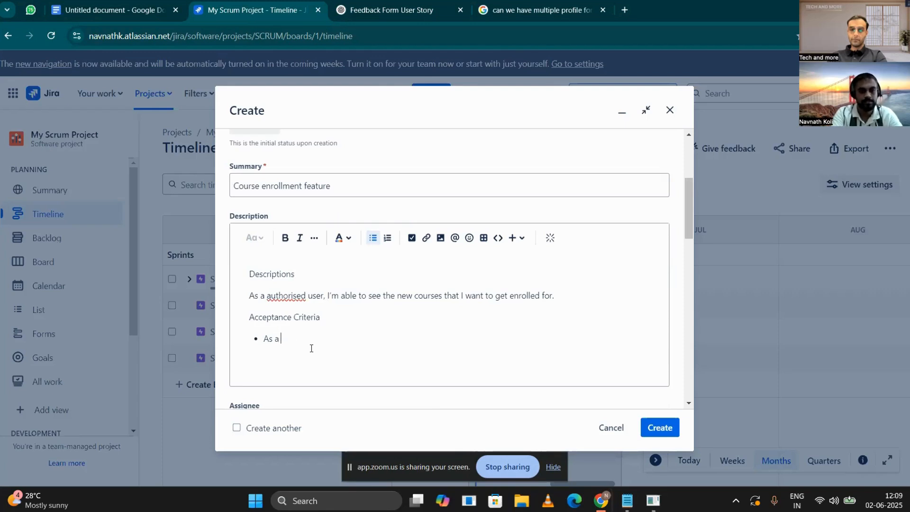
pyautogui.write('exis')
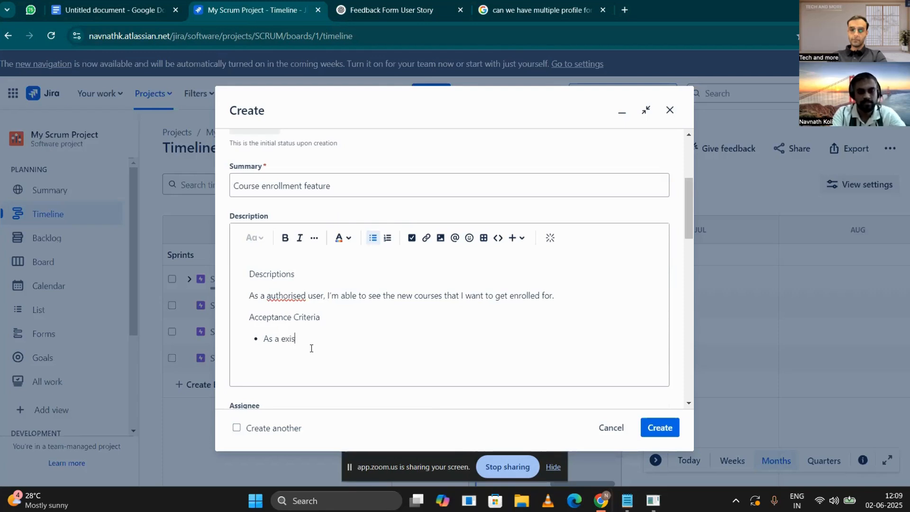
pyautogui.write('tting user, I s')
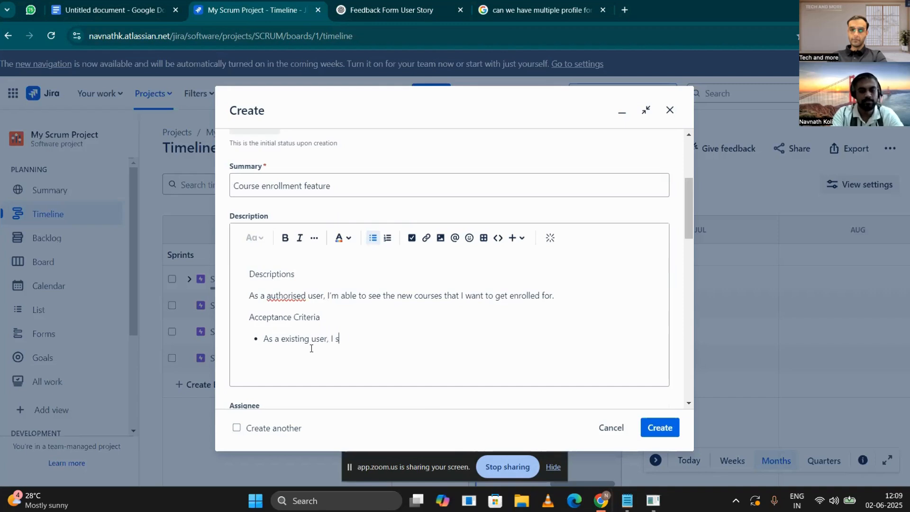
pyautogui.write('hould be ab')
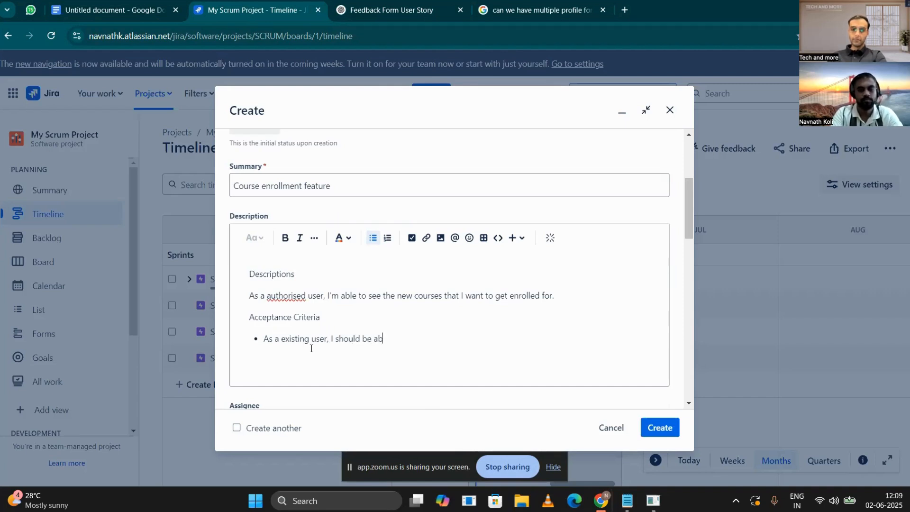
pyautogui.write('le to see the ')
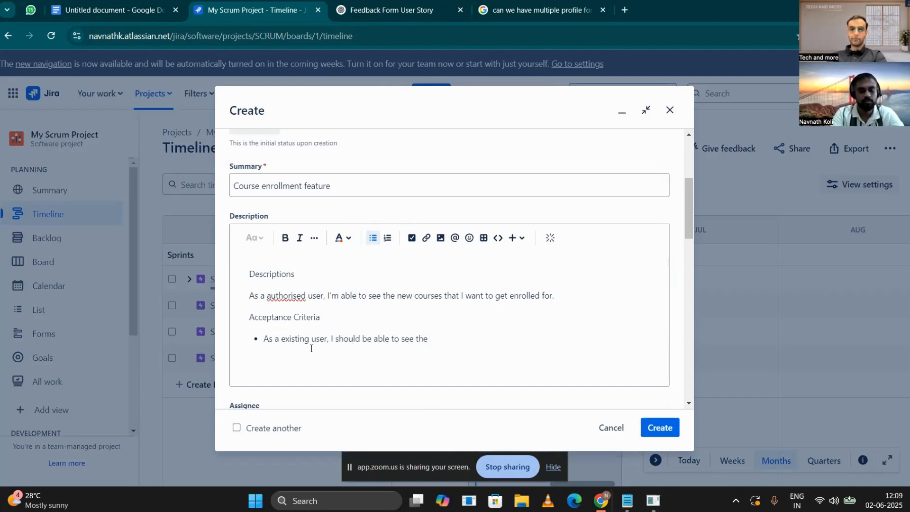
pyautogui.write('new ')
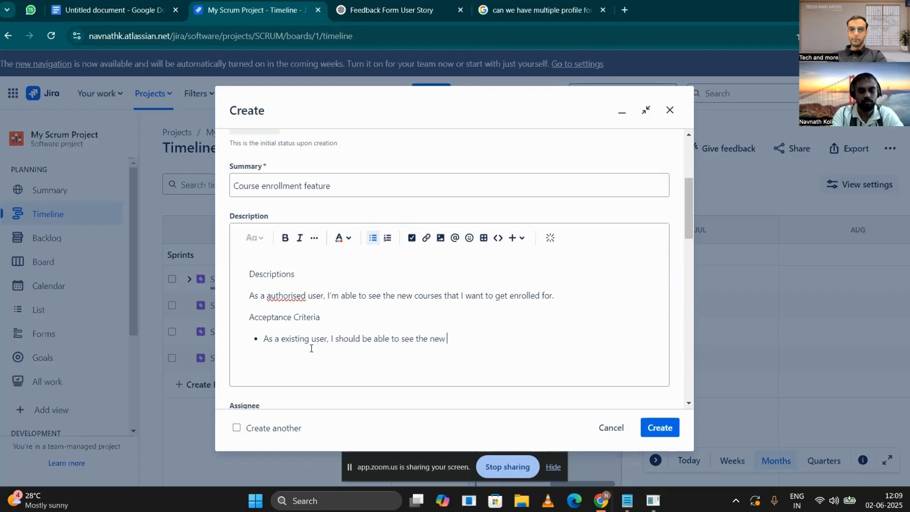
pyautogui.write('courses and')
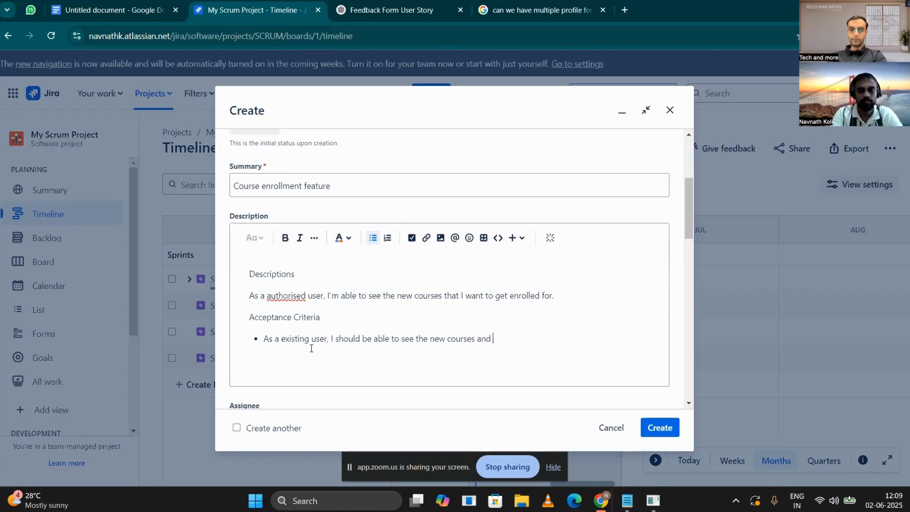
pyautogui.press('BackSpace')
pyautogui.press('BackSpace')
pyautogui.press('BackSpace')
pyautogui.press('BackSpace')
pyautogui.write('and ')
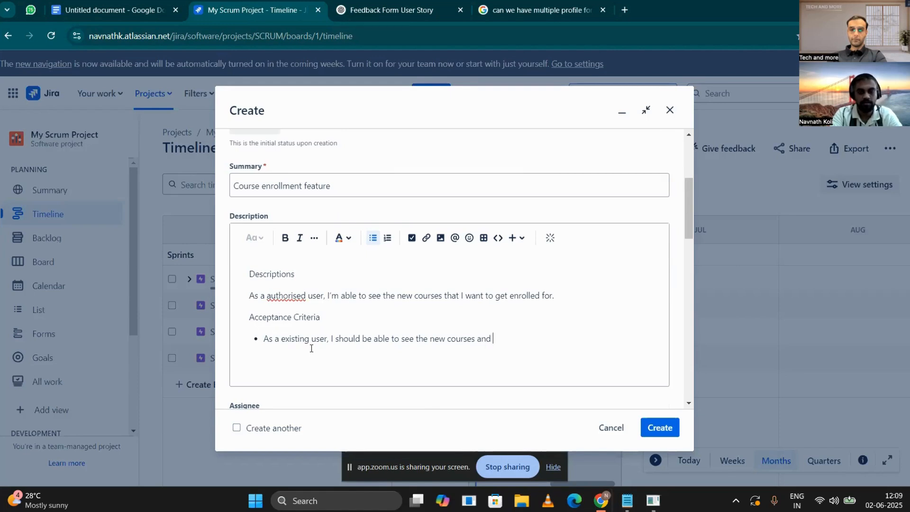
# Step: Complete the first acceptance criterion with "able to click the button 'Enroll Now' for the particualar course."
pyautogui.write('able to cli')
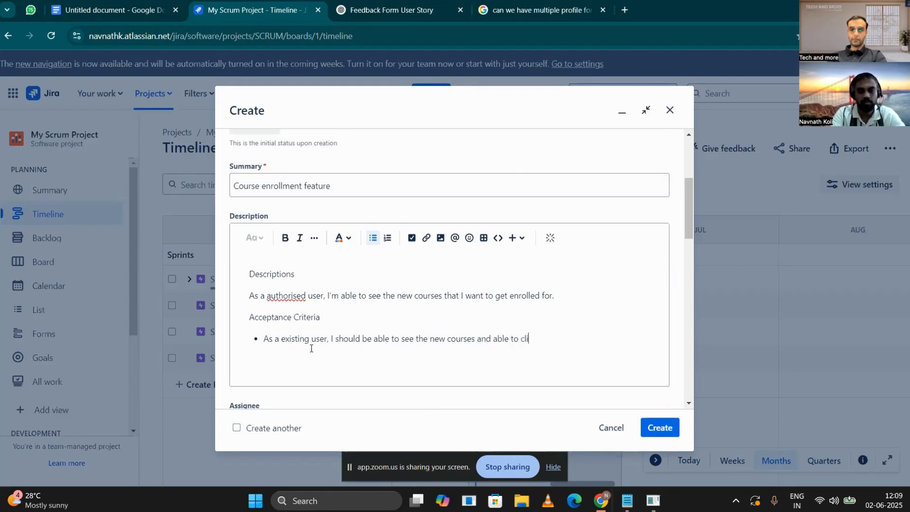
pyautogui.write("ck the button '")
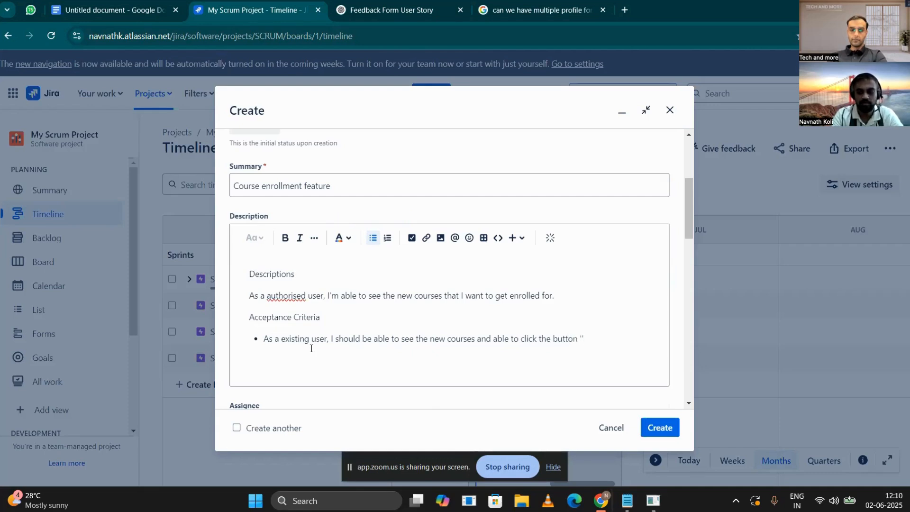
pyautogui.write('Enrol')
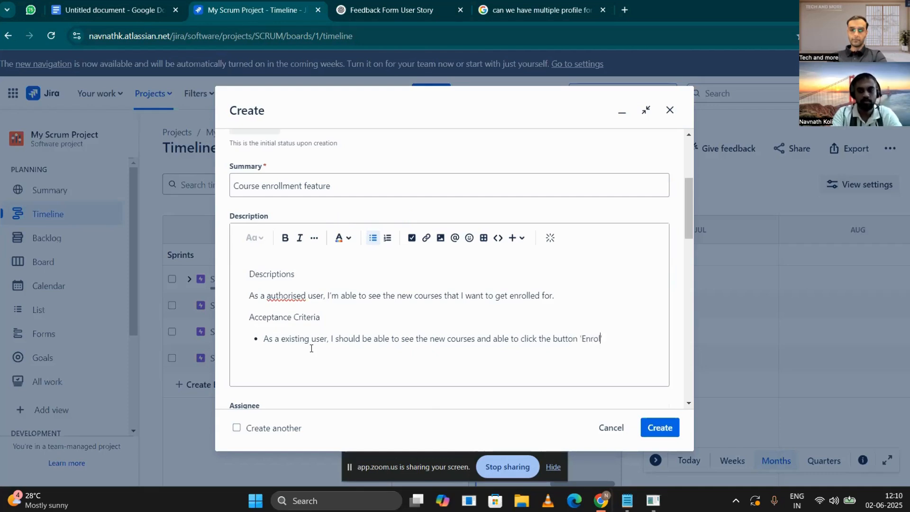
pyautogui.write("l Now' for the parti")
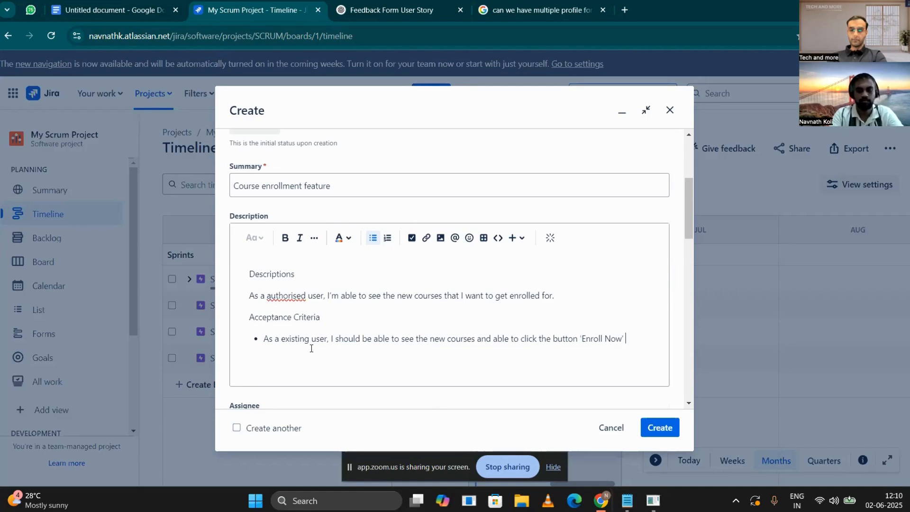
pyautogui.write('cual')
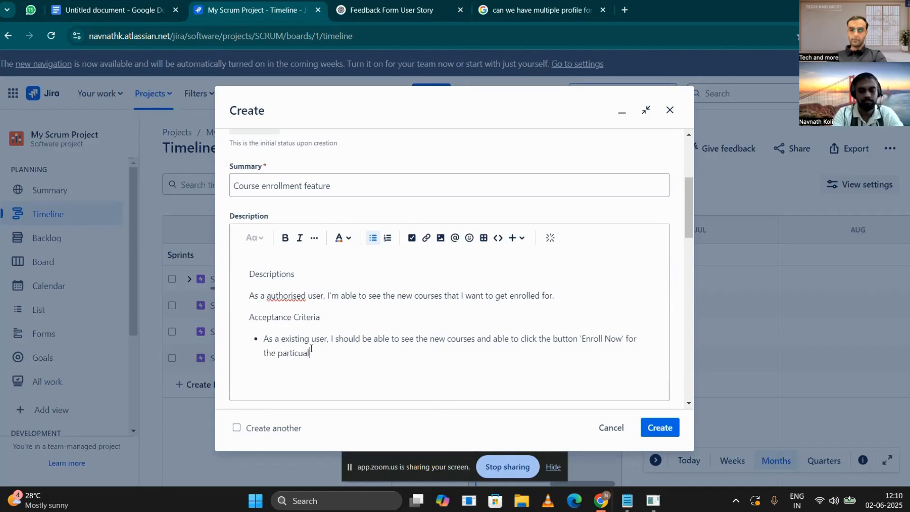
pyautogui.write('r')
pyautogui.press('BackSpace')
pyautogui.write('a')
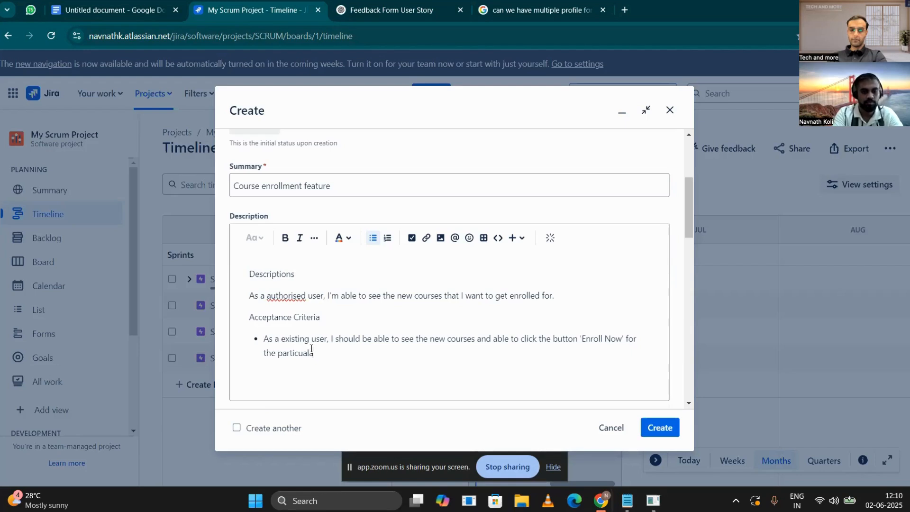
pyautogui.write('r course')
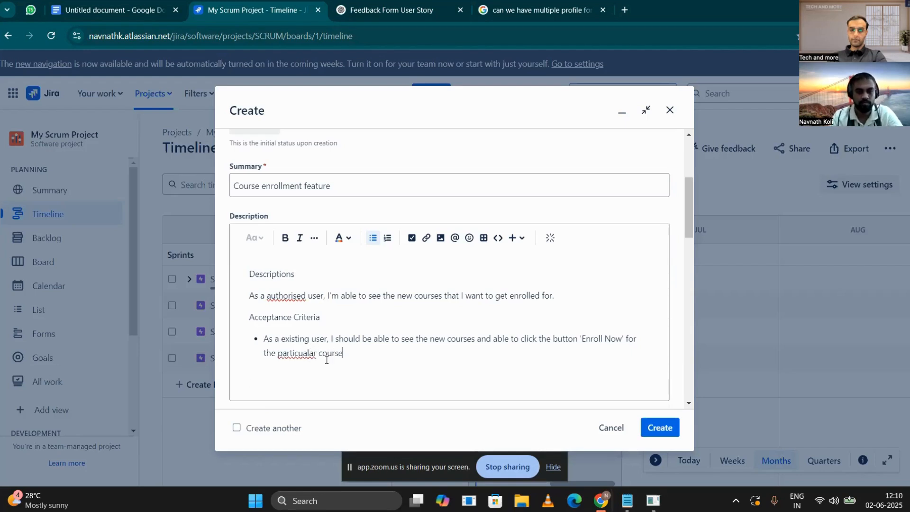
pyautogui.write('.')
# Step: Add a second acceptance criteria bullet beginning "As a user, once enrolled"
pyautogui.press('Return')
pyautogui.write('As')
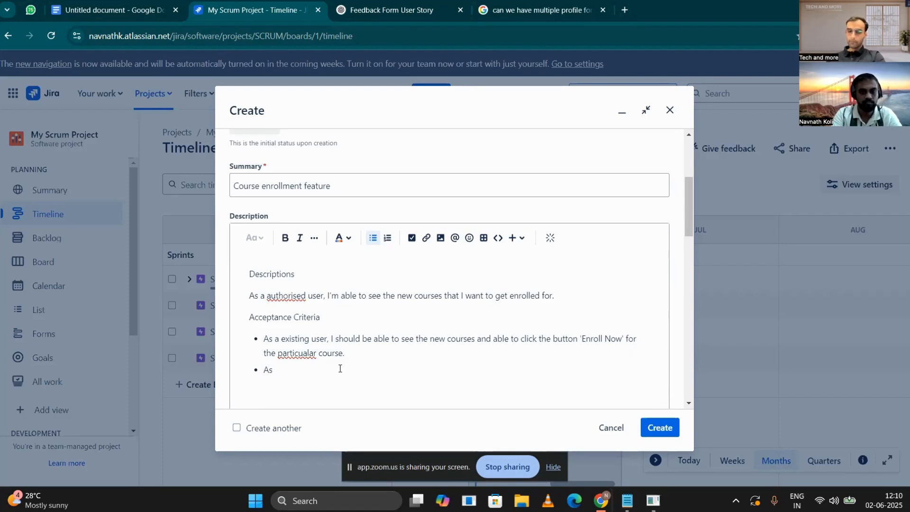
pyautogui.write(' a user')
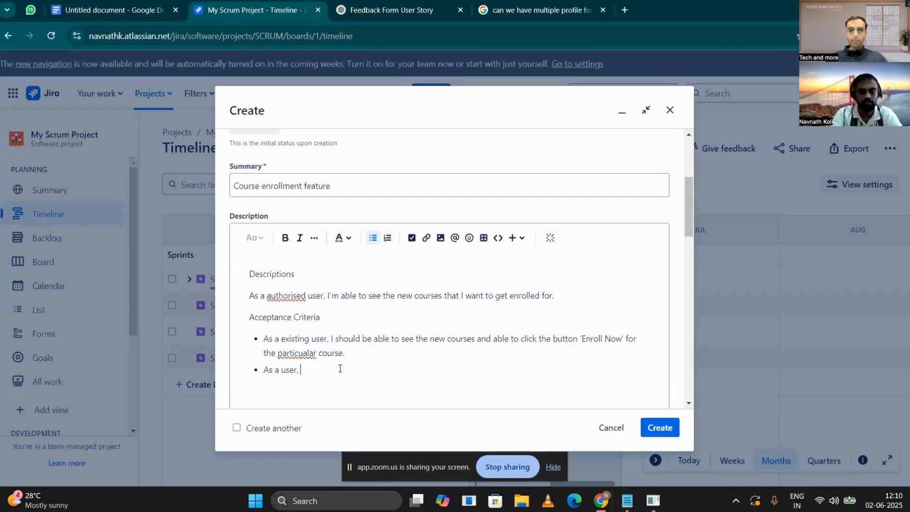
pyautogui.write(',')
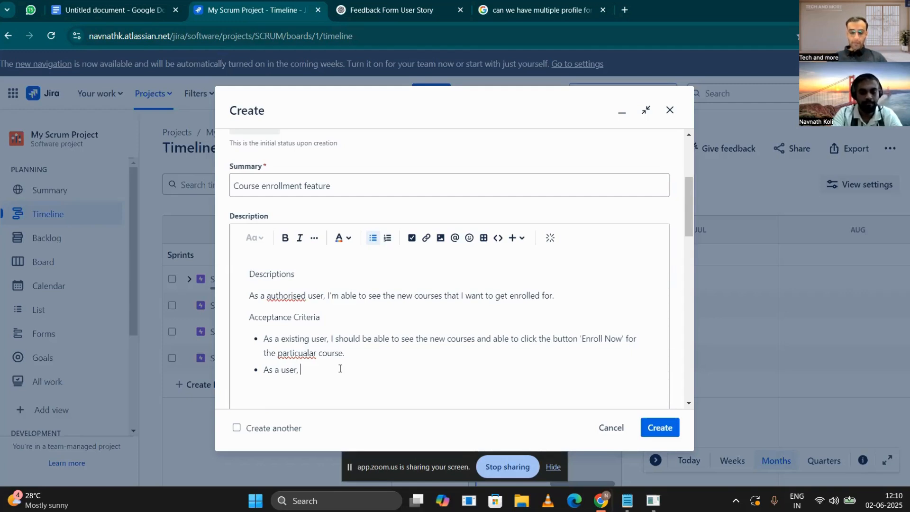
pyautogui.write(' once ')
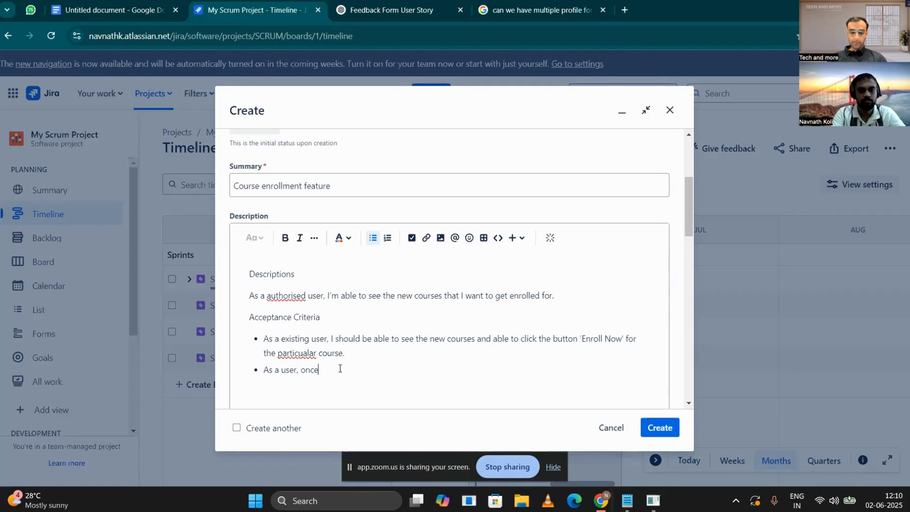
pyautogui.write('enrolled')
# Step: Check the course enrollment notes in the Google Docs requirements document and return to the Jira work item
pyautogui.click(118, 10)
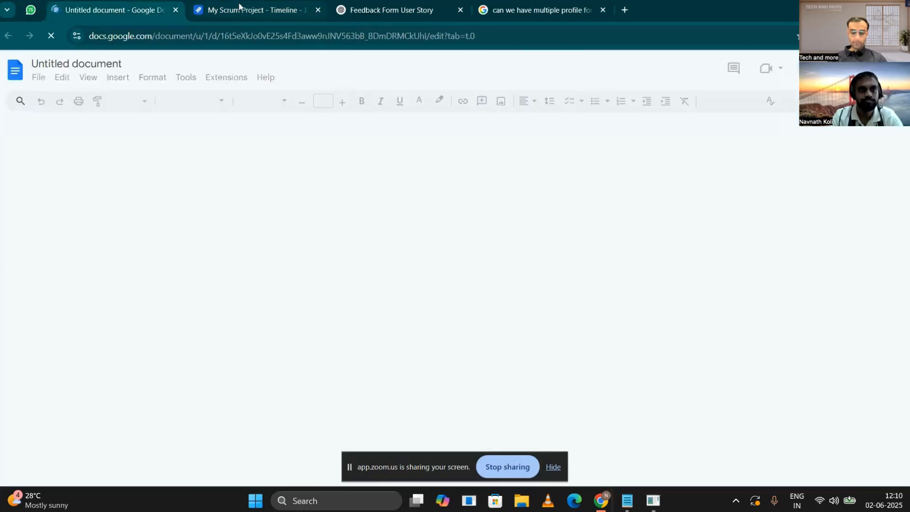
pyautogui.click(239, 8)
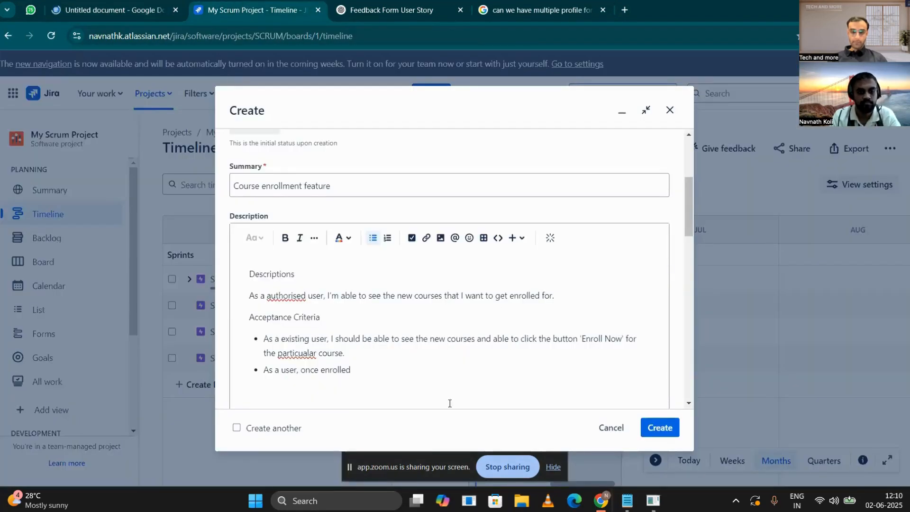
pyautogui.moveTo(609, 506)
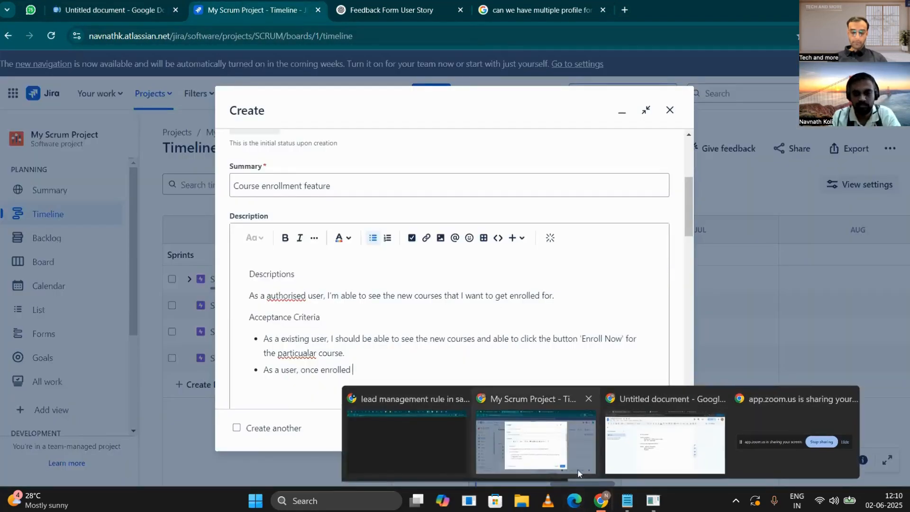
pyautogui.click(678, 436)
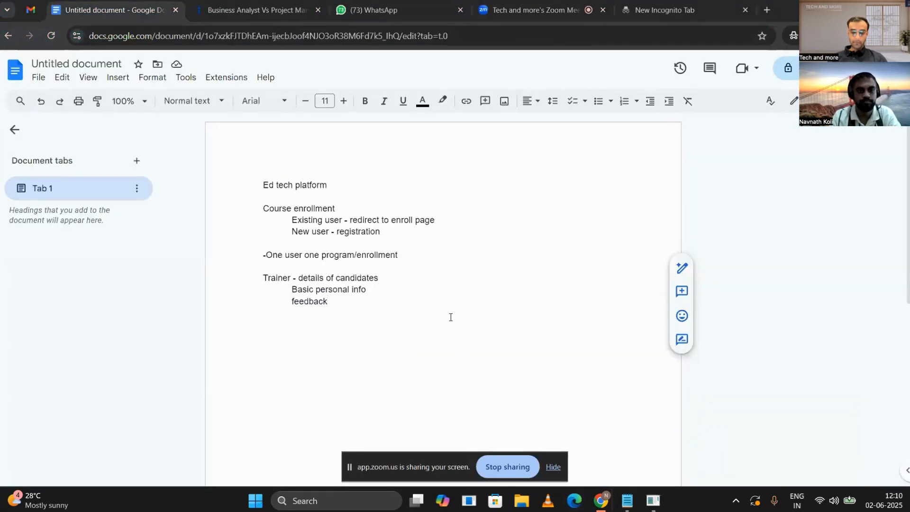
pyautogui.hotkey('alt', 'Tab')
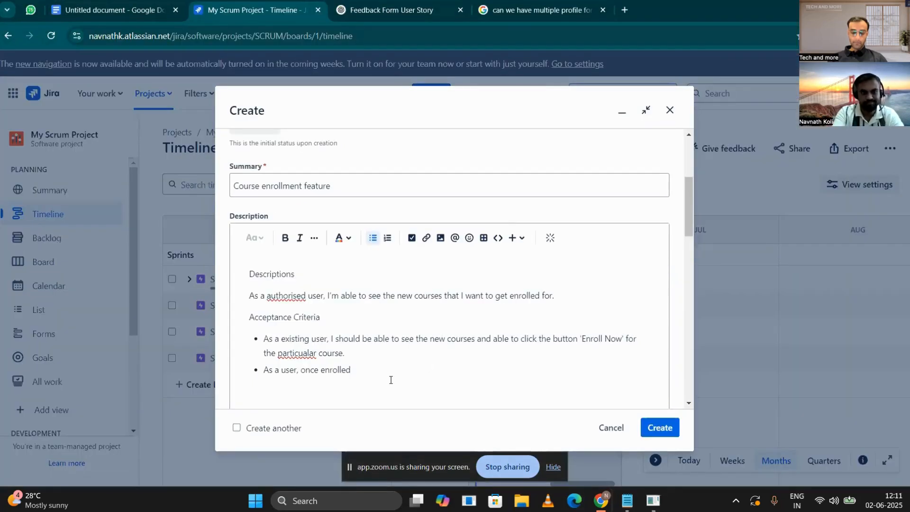
# Step: Reword the opening of the second acceptance criterion to "As a user, once clicked on eroll now"
pyautogui.write('I should')
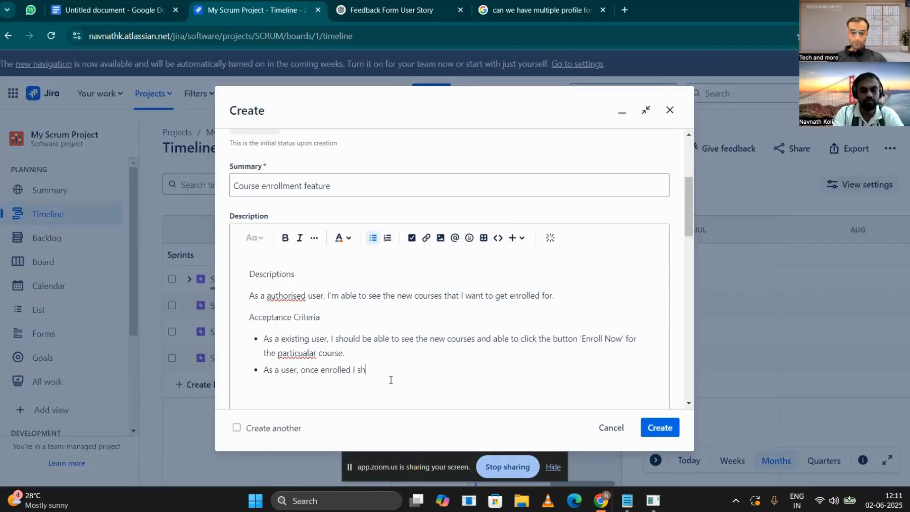
pyautogui.press('BackSpace')
pyautogui.press('BackSpace')
pyautogui.press('BackSpace')
pyautogui.press('BackSpace')
pyautogui.press('BackSpace')
pyautogui.press('BackSpace')
pyautogui.press('BackSpace')
pyautogui.press('BackSpace')
pyautogui.press('BackSpace')
pyautogui.press('BackSpace')
pyautogui.press('BackSpace')
pyautogui.press('BackSpace')
pyautogui.press('BackSpace')
pyautogui.press('BackSpace')
pyautogui.press('BackSpace')
pyautogui.press('BackSpace')
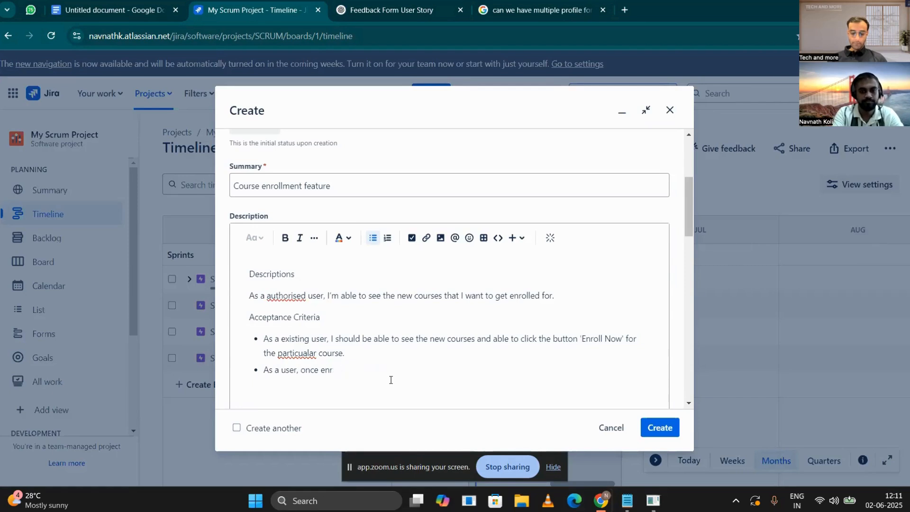
pyautogui.write('clicked on')
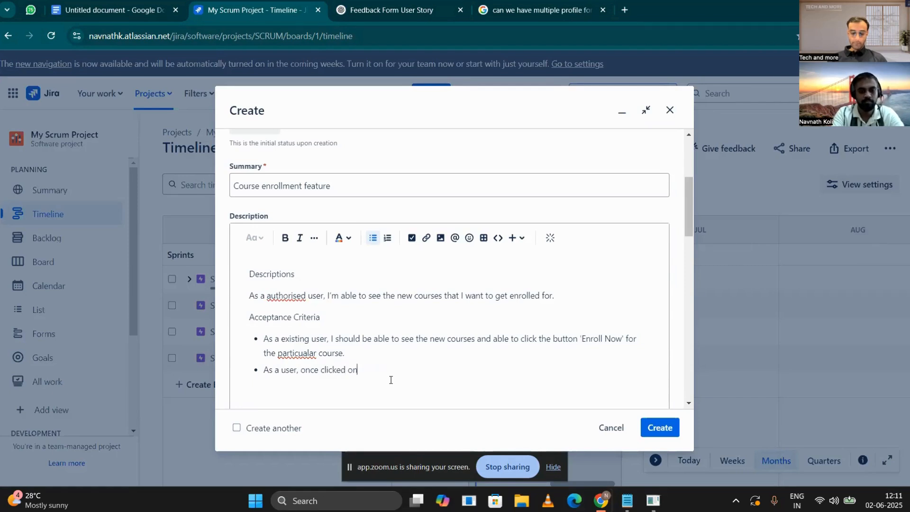
pyautogui.write(' eroll now')
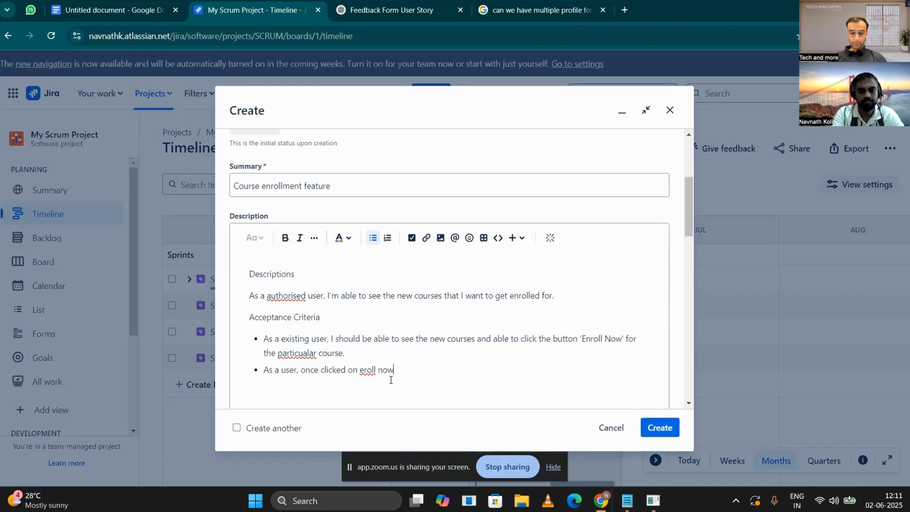
# Step: Continue the second acceptance criterion with "I should be redirected to the registeration page"
pyautogui.write(' I should ')
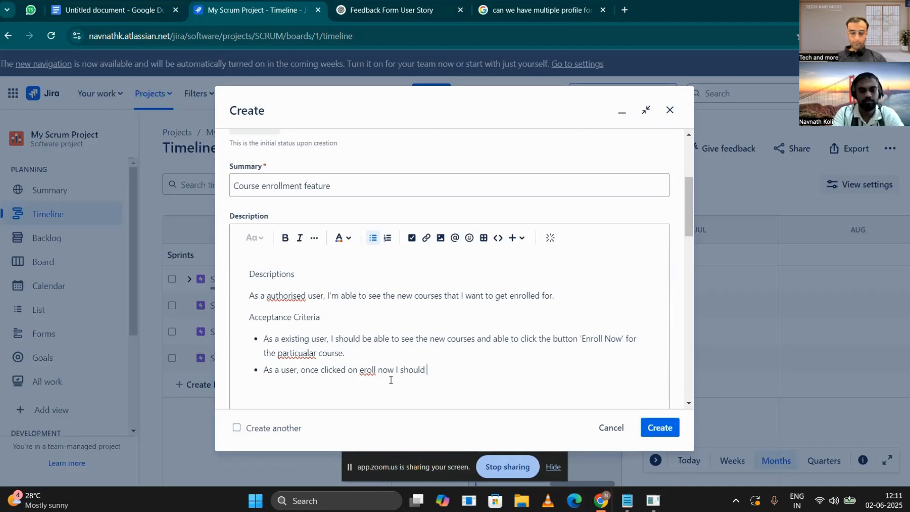
pyautogui.write('be redirected ')
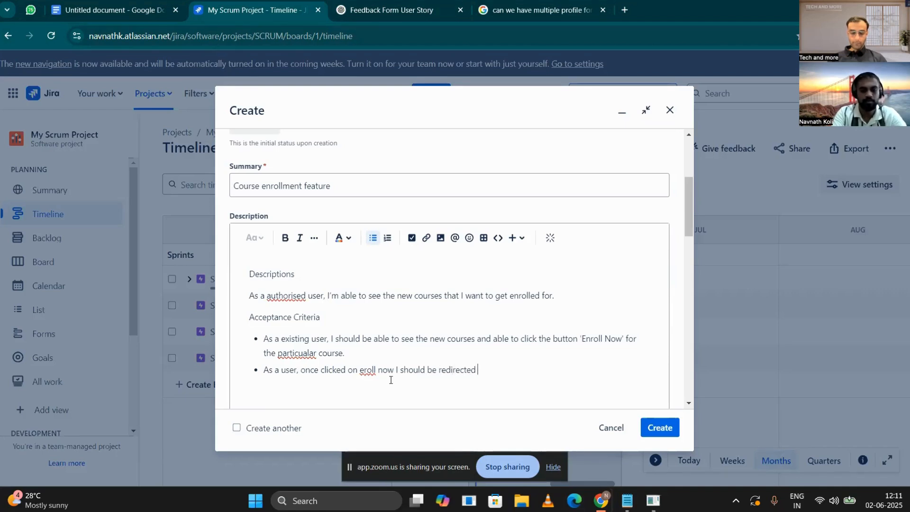
pyautogui.write('to the regisre')
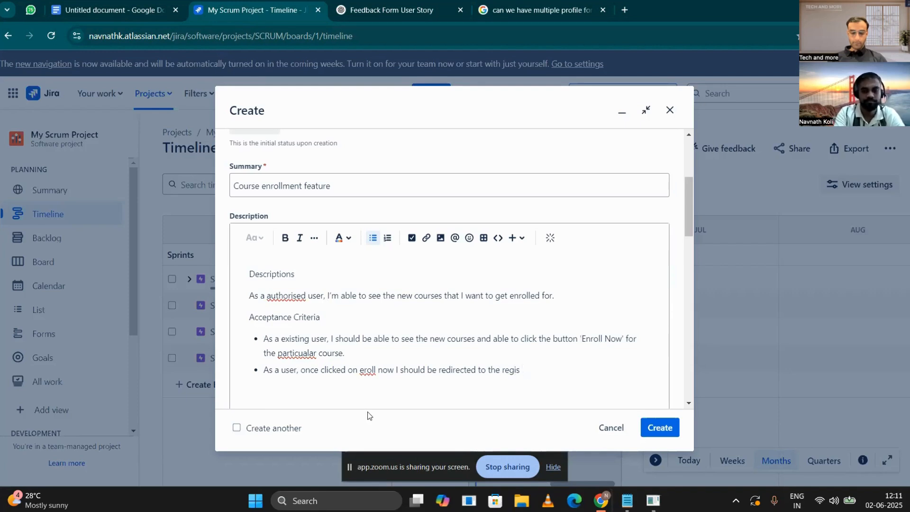
pyautogui.press('BackSpace')
pyautogui.write('teration page')
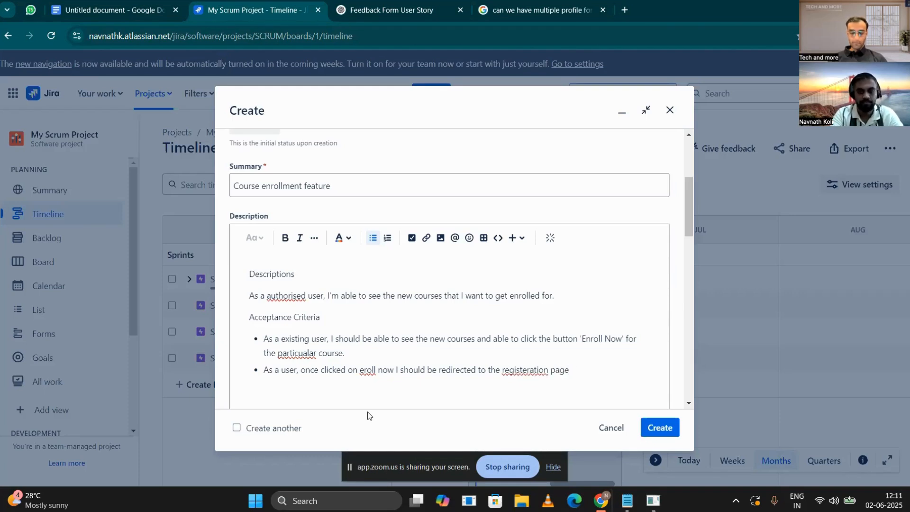
pyautogui.write(' a.')
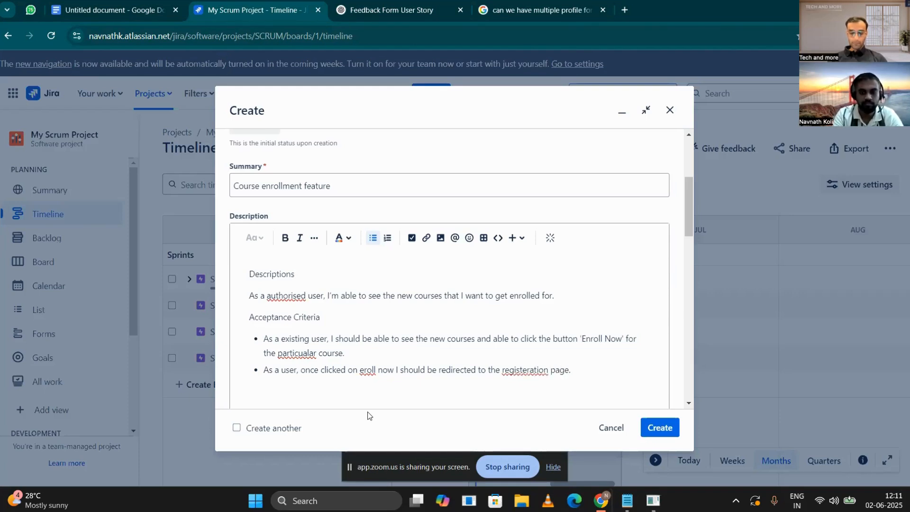
# Step: Extend the second acceptance criterion with "where I can fill up the details as 'course timings"
pyautogui.write('where I c')
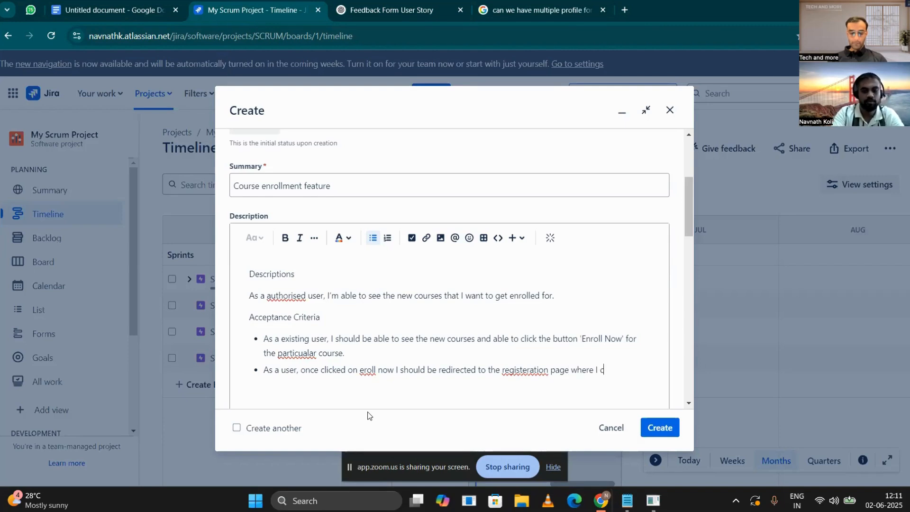
pyautogui.write('an fill ')
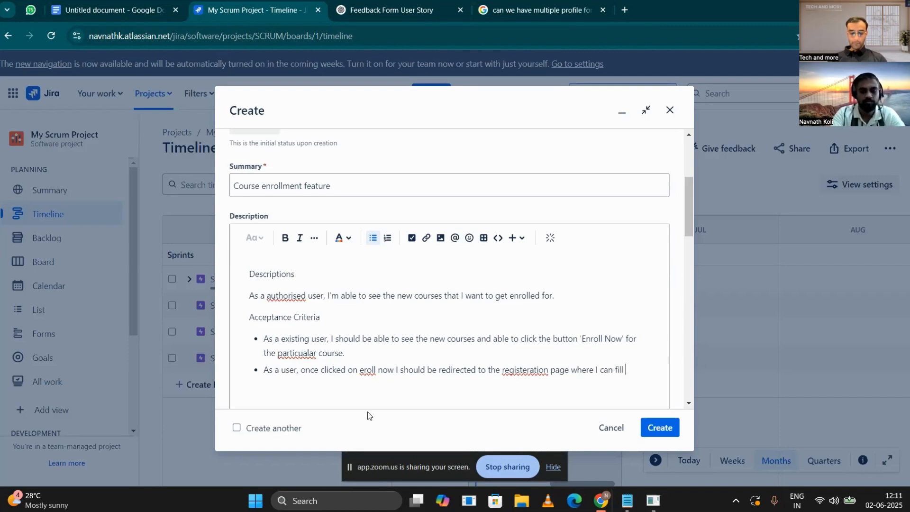
pyautogui.write('up the details ')
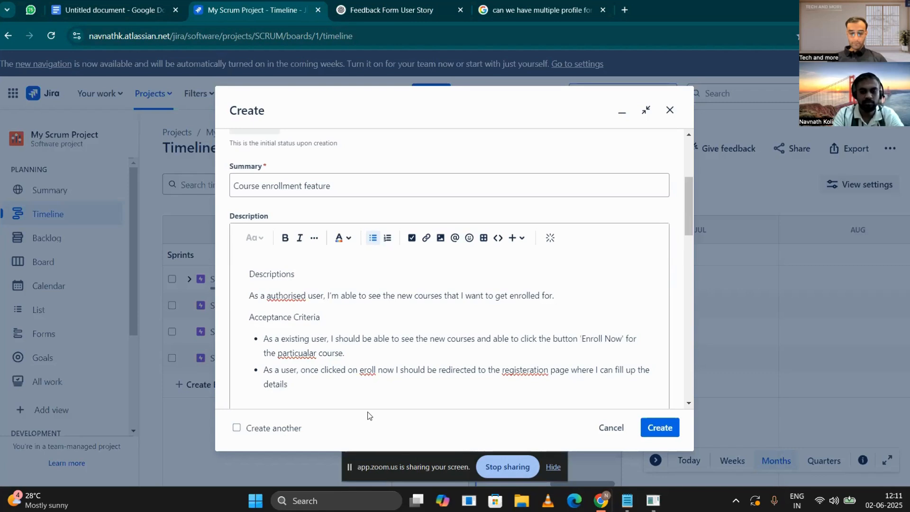
pyautogui.write("as '")
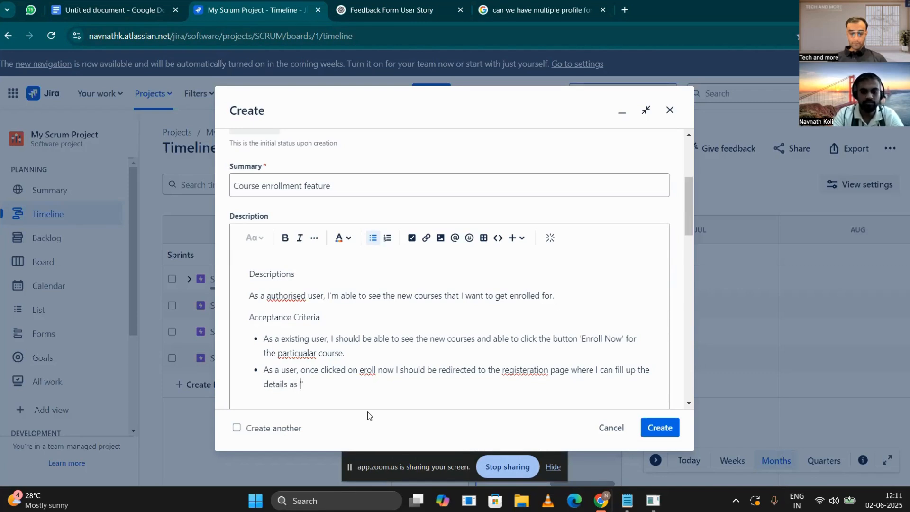
pyautogui.write('course ')
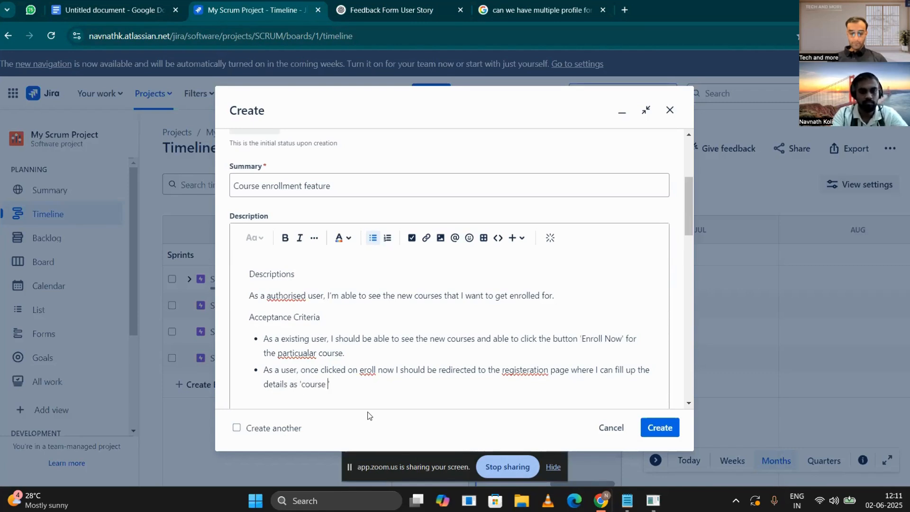
pyautogui.write('timings')
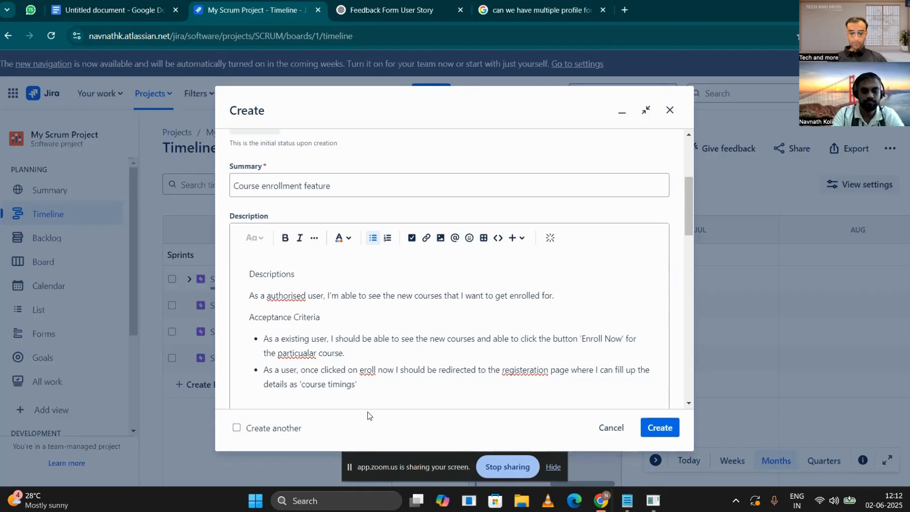
# Step: Finish the second acceptance criterion by closing the quote after course timings and adding ", 'course type' etc."
pyautogui.write("' , cou")
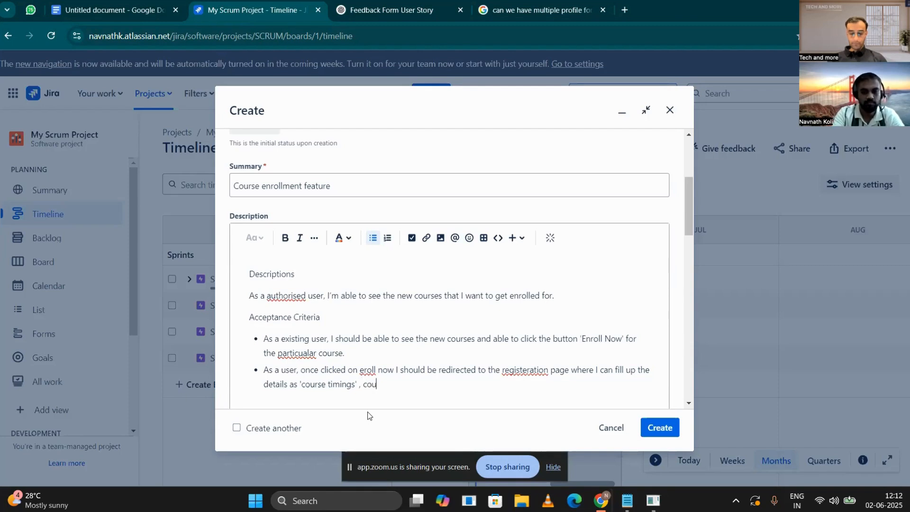
pyautogui.write('rse tpe')
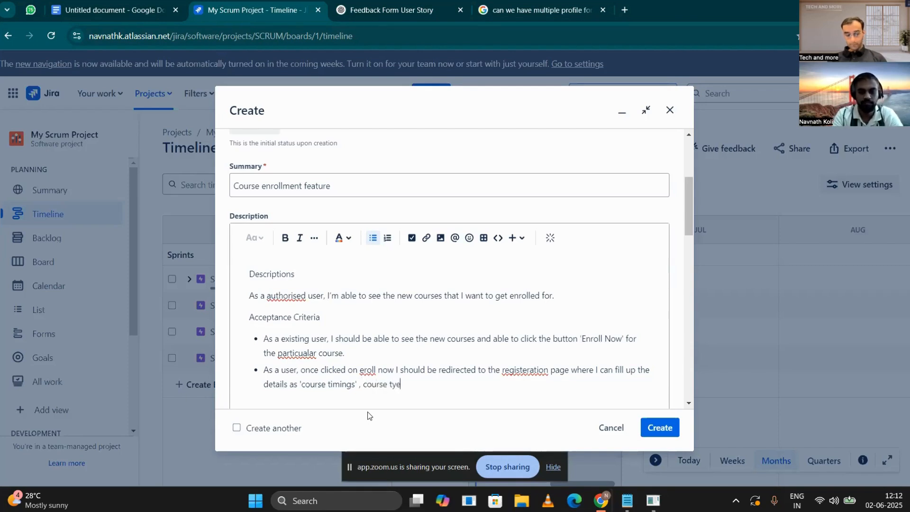
pyautogui.press('BackSpace')
pyautogui.press('BackSpace')
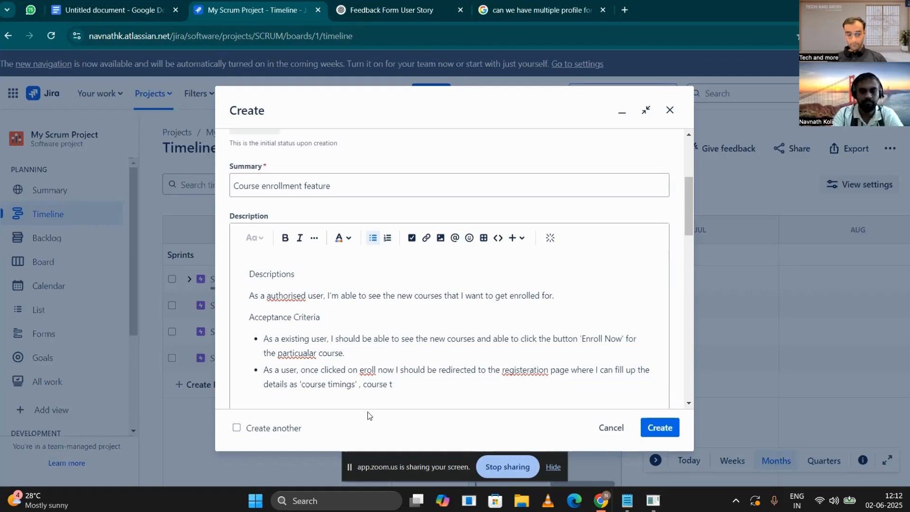
pyautogui.write("ype'")
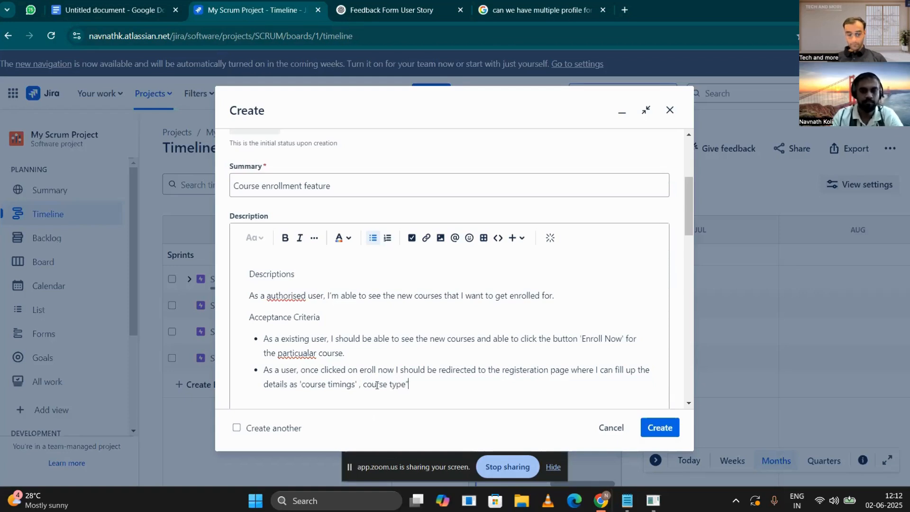
pyautogui.write("'")
pyautogui.click(364, 384)
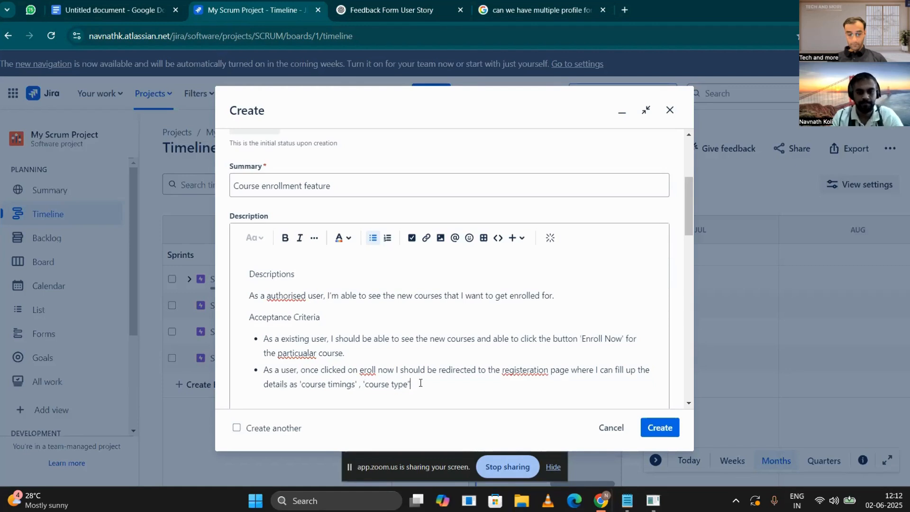
pyautogui.write("' etc.")
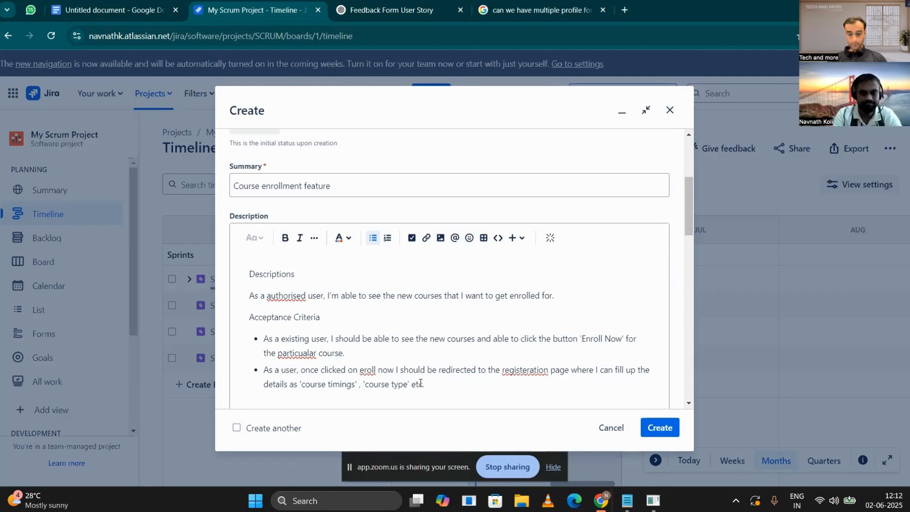
# Step: Add a third acceptance criteria bullet beginning "Once the registeration is completed"
pyautogui.press('Return')
pyautogui.write('As a')
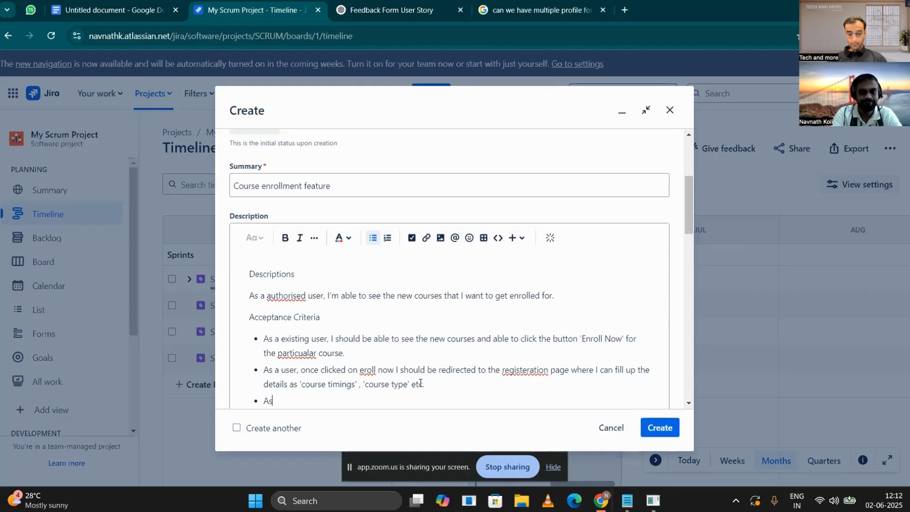
pyautogui.press('BackSpace')
pyautogui.press('BackSpace')
pyautogui.write('Once ')
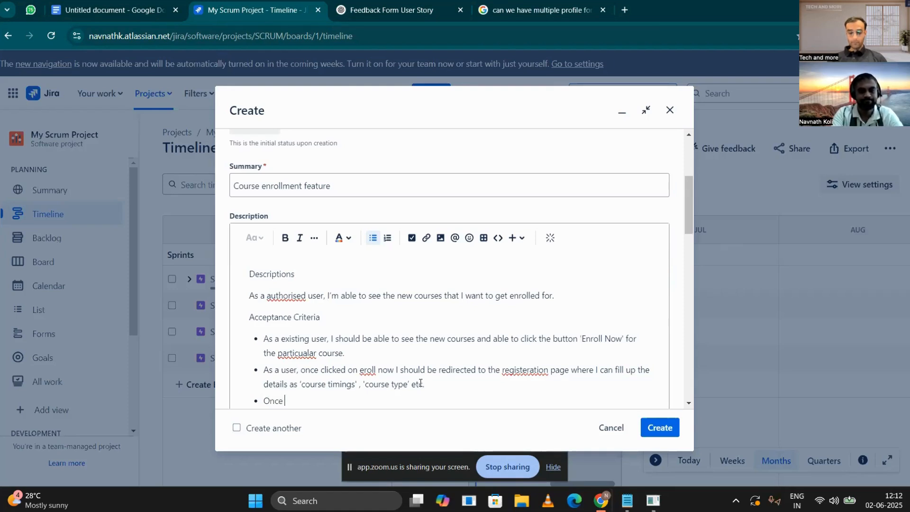
pyautogui.write('succe')
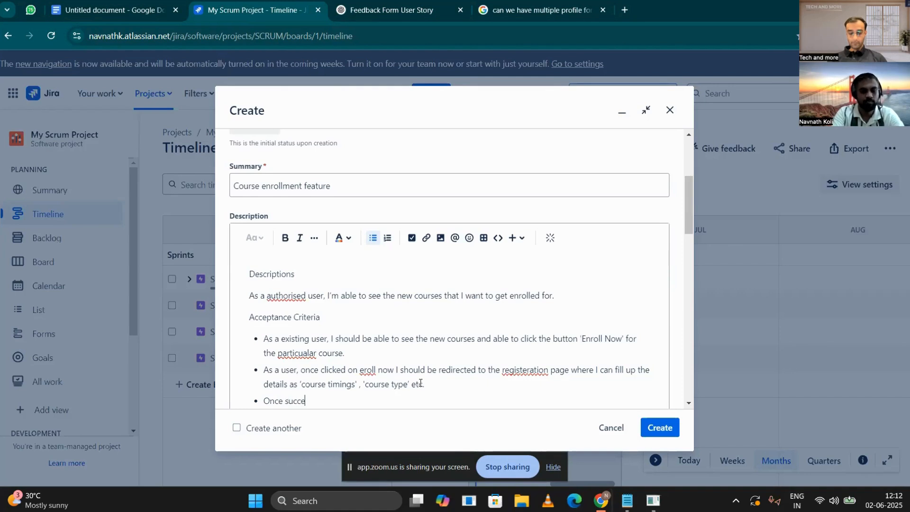
pyautogui.write('full')
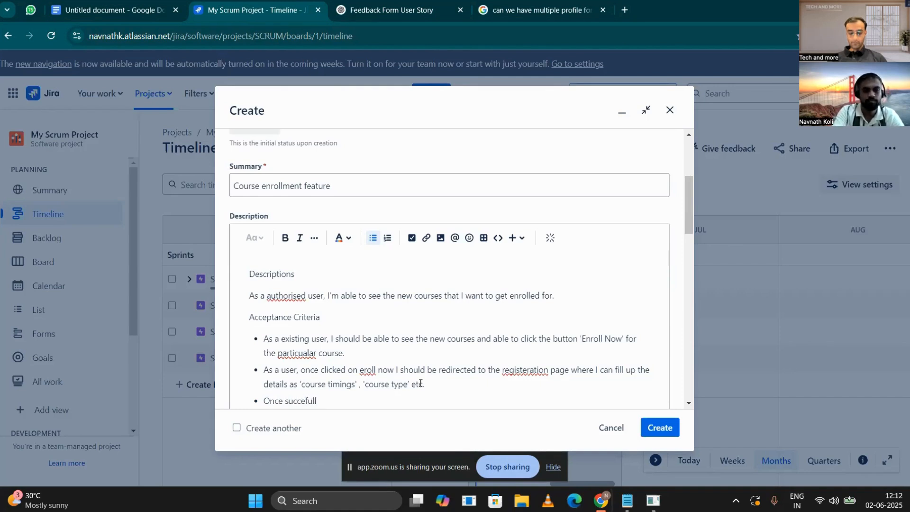
pyautogui.press('BackSpace')
pyautogui.press('BackSpace')
pyautogui.press('BackSpace')
pyautogui.press('BackSpace')
pyautogui.press('BackSpace')
pyautogui.press('BackSpace')
pyautogui.press('BackSpace')
pyautogui.write('the regis')
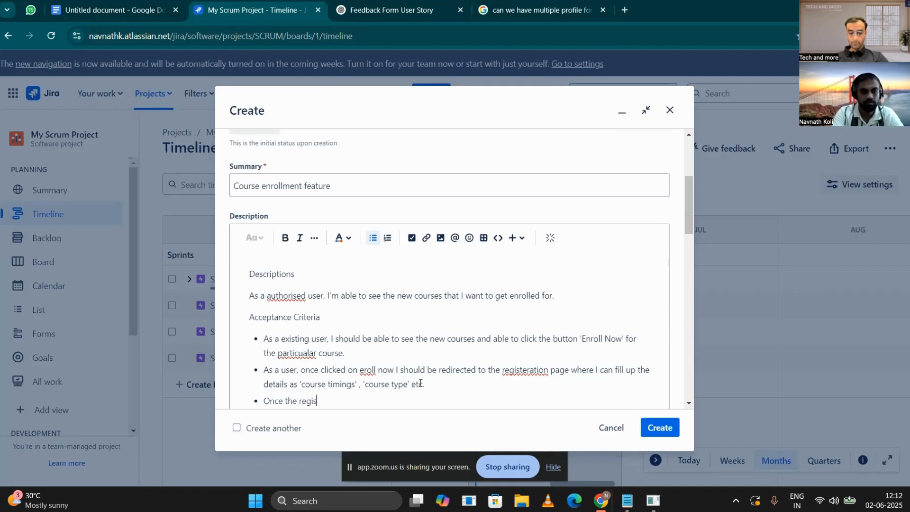
pyautogui.write('teration is ')
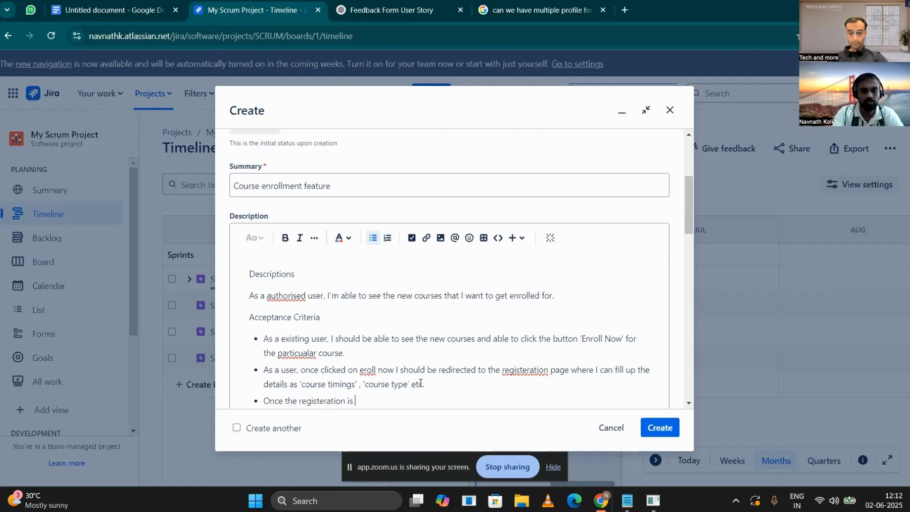
pyautogui.write('completed')
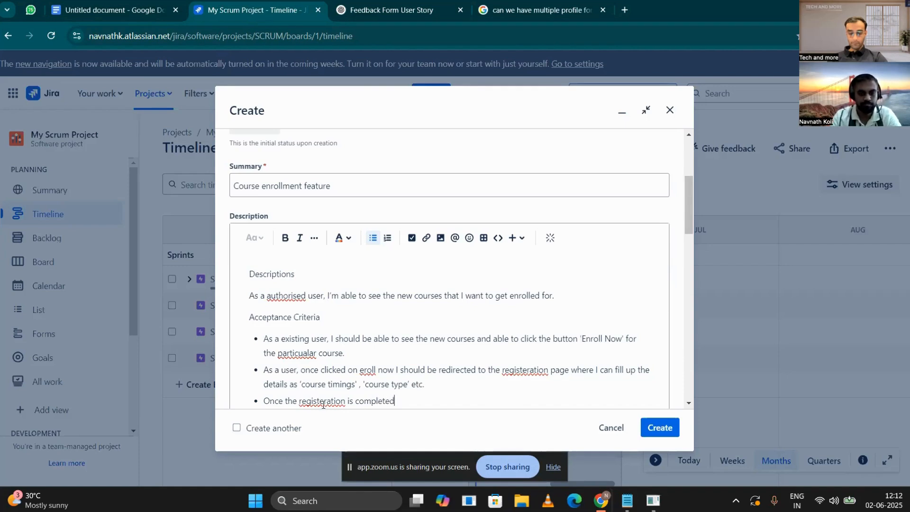
pyautogui.doubleClick(329, 402)
pyautogui.rightClick(334, 402)
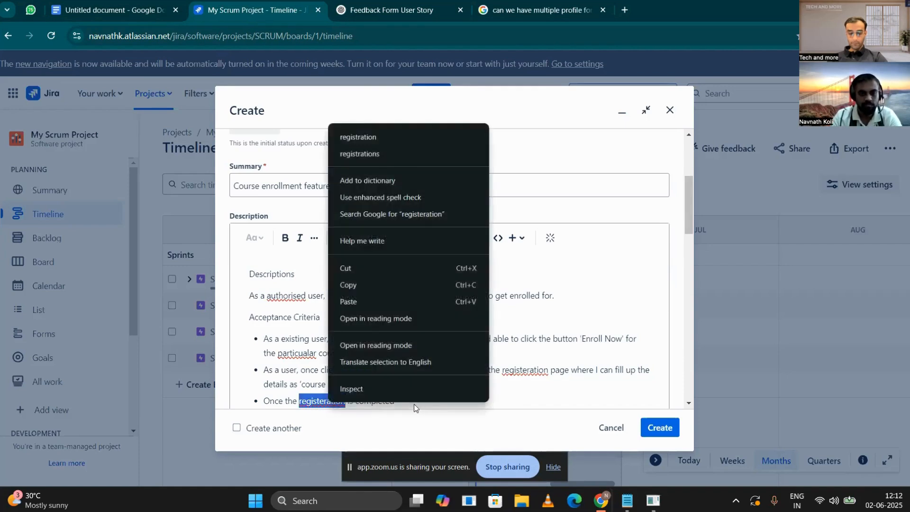
pyautogui.click(409, 404)
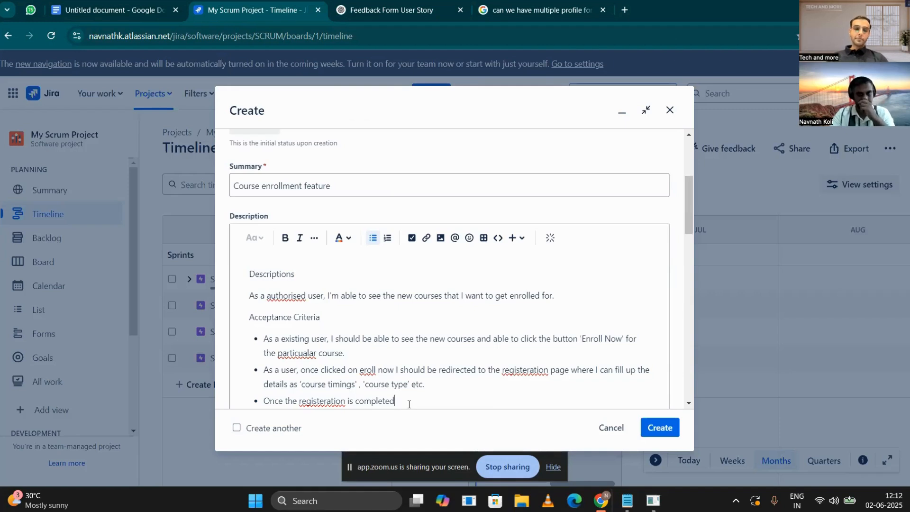
pyautogui.click(346, 186)
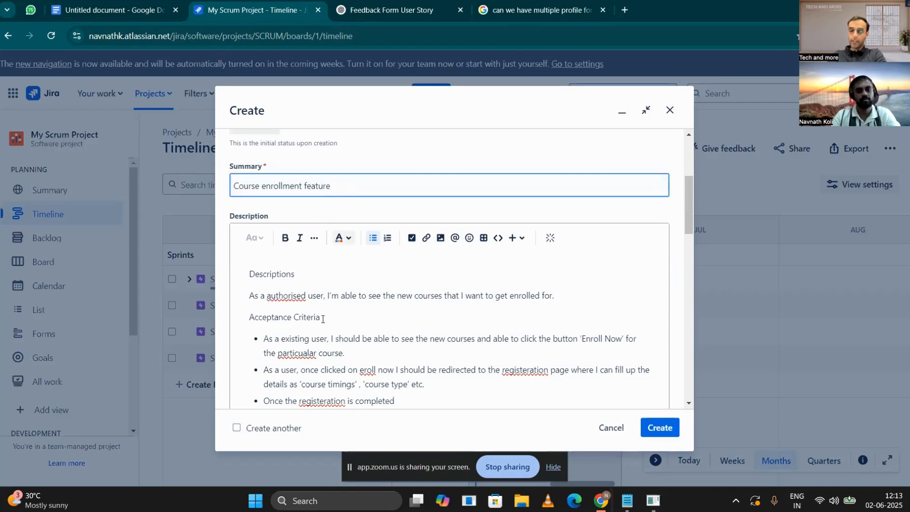
# Step: Continue the third acceptance criterion with "I should be able to see the"
pyautogui.scroll(-1, 324, 319)
pyautogui.scroll(1, 329, 345)
pyautogui.scroll(-1, 426, 365)
pyautogui.click(409, 346)
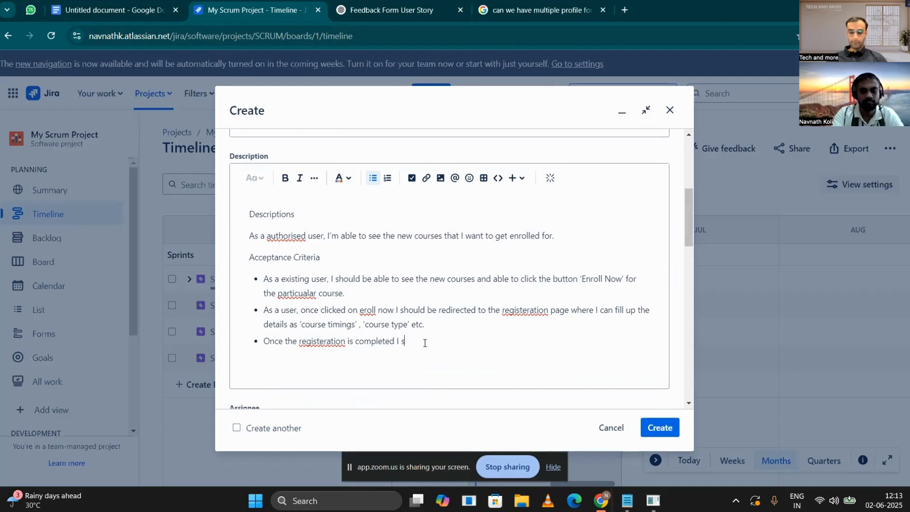
pyautogui.write('hould be')
pyautogui.press('BackSpace')
pyautogui.press('BackSpace')
pyautogui.press('BackSpace')
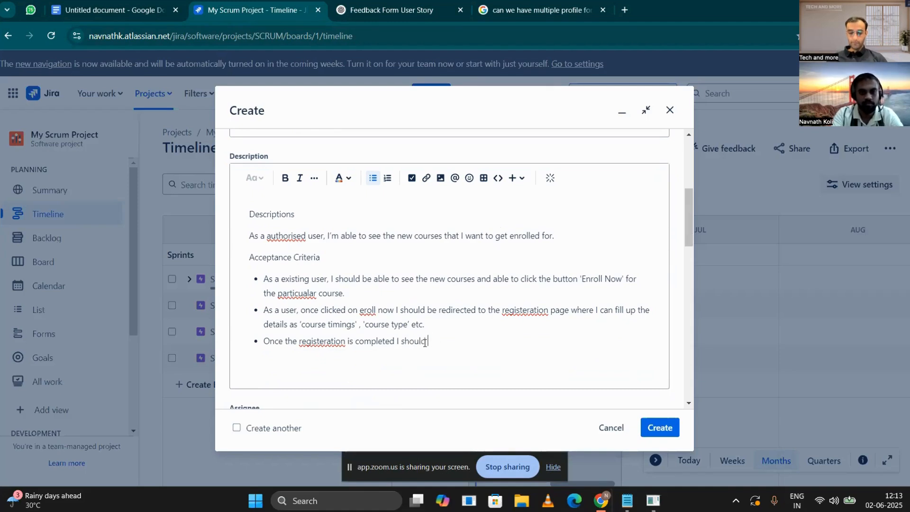
pyautogui.write('be able to see')
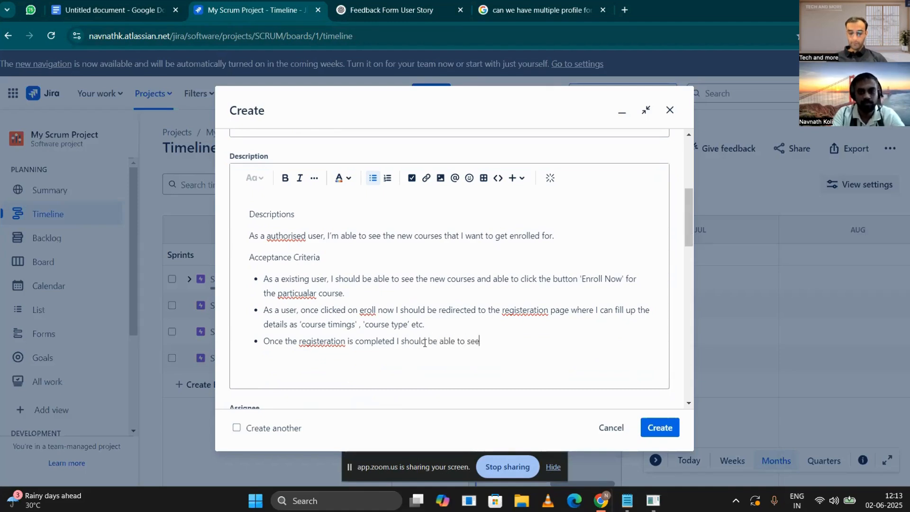
pyautogui.write(' the ')
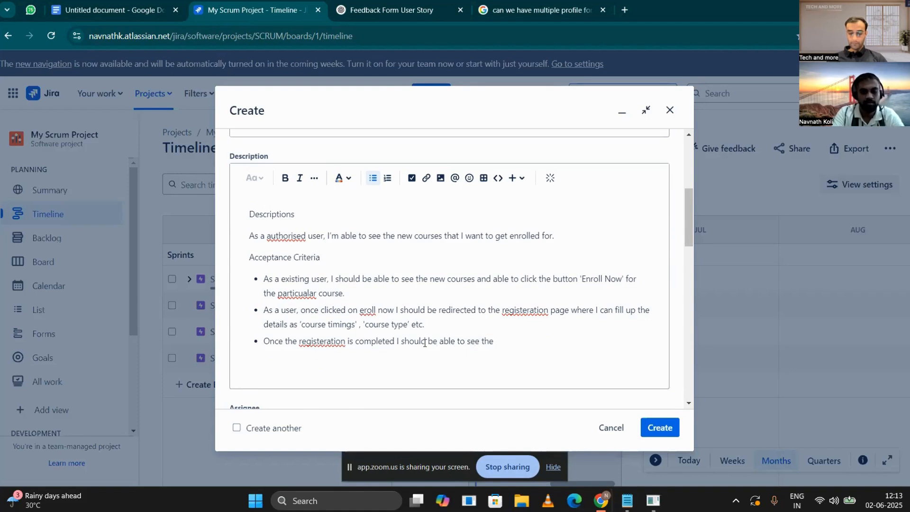
# Step: Finish the third acceptance criterion with "button to the completed the payment."
pyautogui.write('buttio')
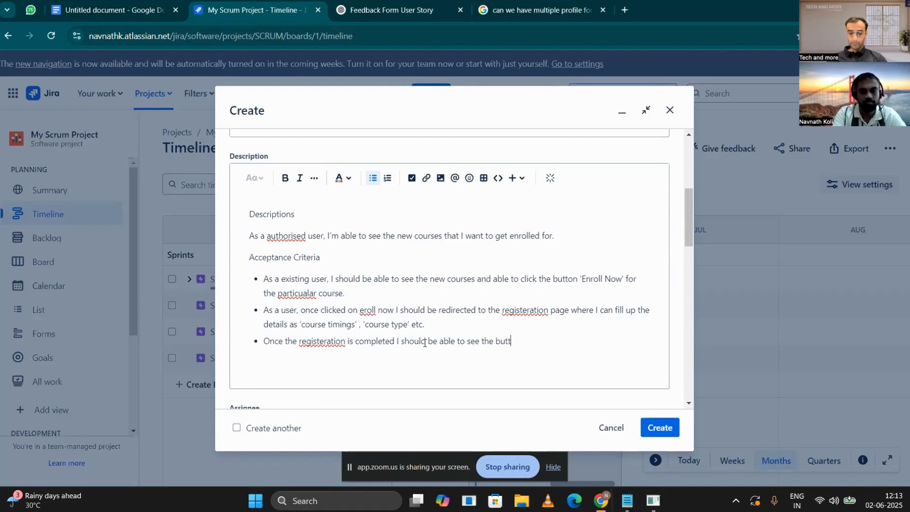
pyautogui.press('BackSpace')
pyautogui.press('BackSpace')
pyautogui.press('BackSpace')
pyautogui.write('on to ')
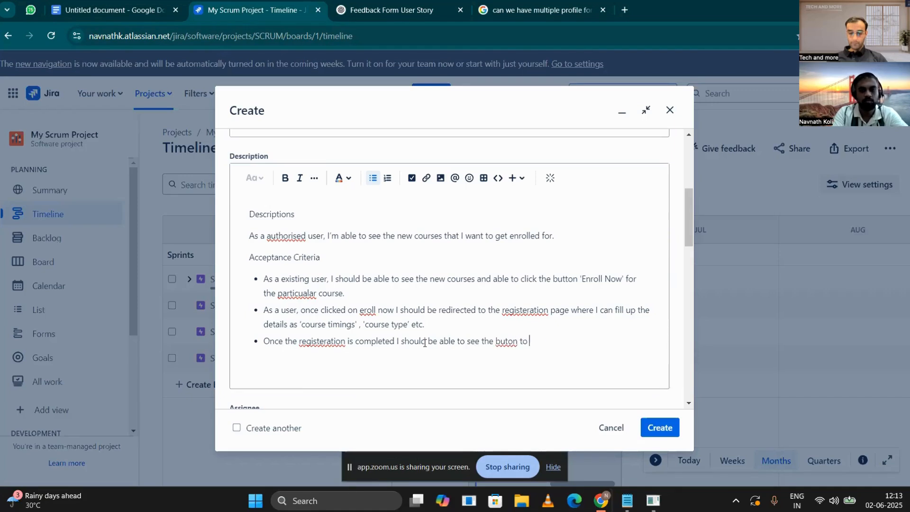
pyautogui.write('the completed the ')
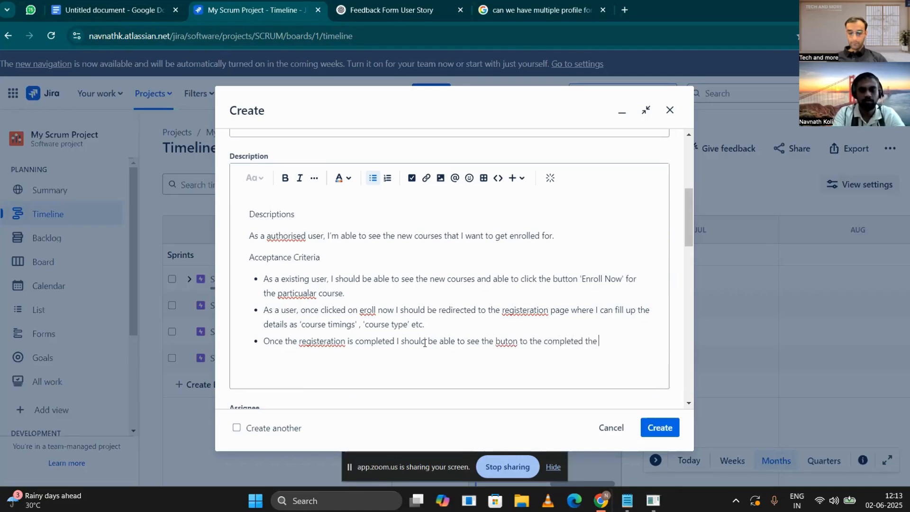
pyautogui.write('payment')
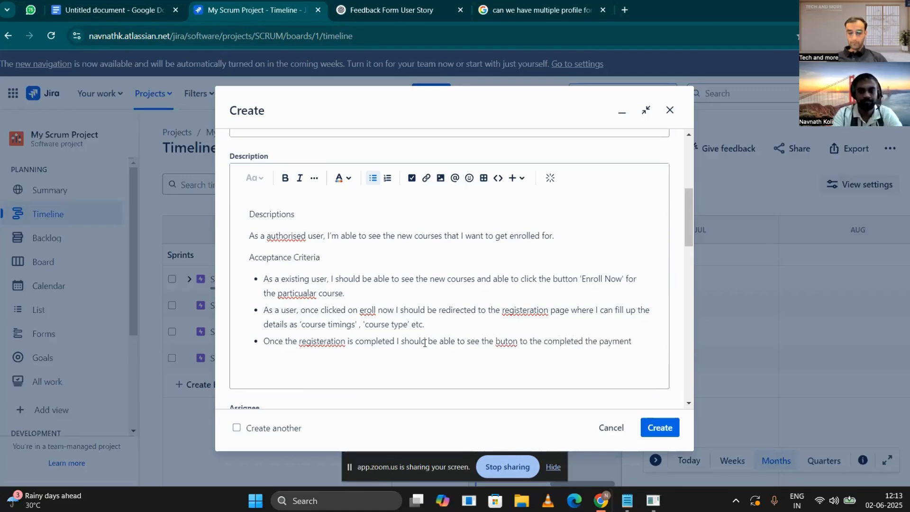
pyautogui.click(508, 341)
pyautogui.write('t')
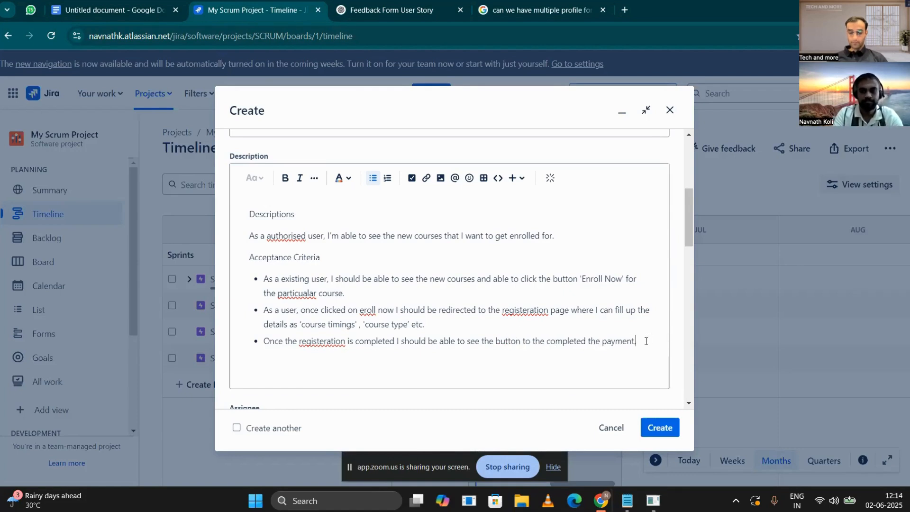
# Step: Add a fourth acceptance criteria bullet beginning "Once the Payment is completed I should"
pyautogui.click(646, 341)
pyautogui.press('Return')
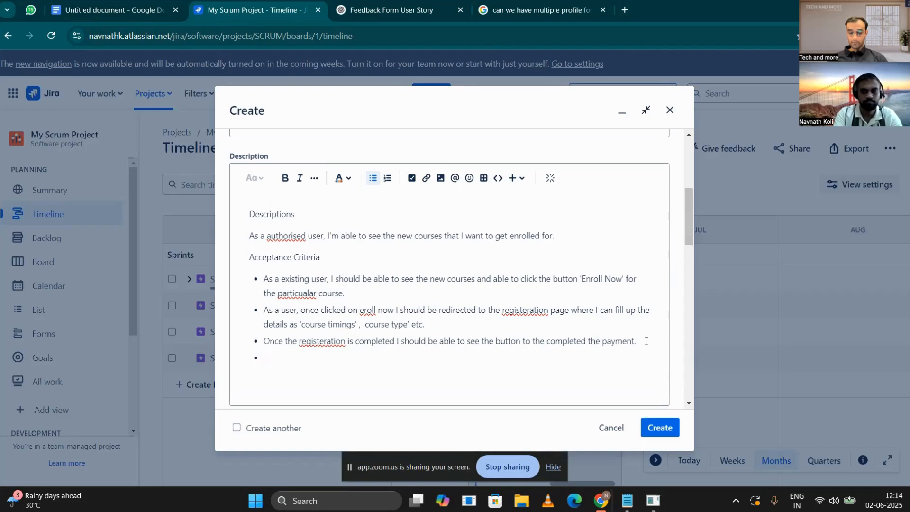
pyautogui.write('Once')
pyautogui.click(647, 342)
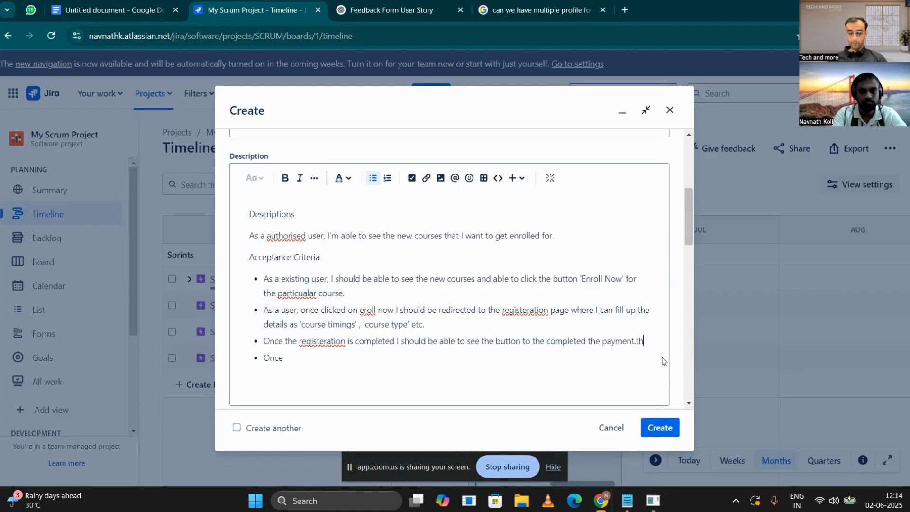
pyautogui.click(290, 362)
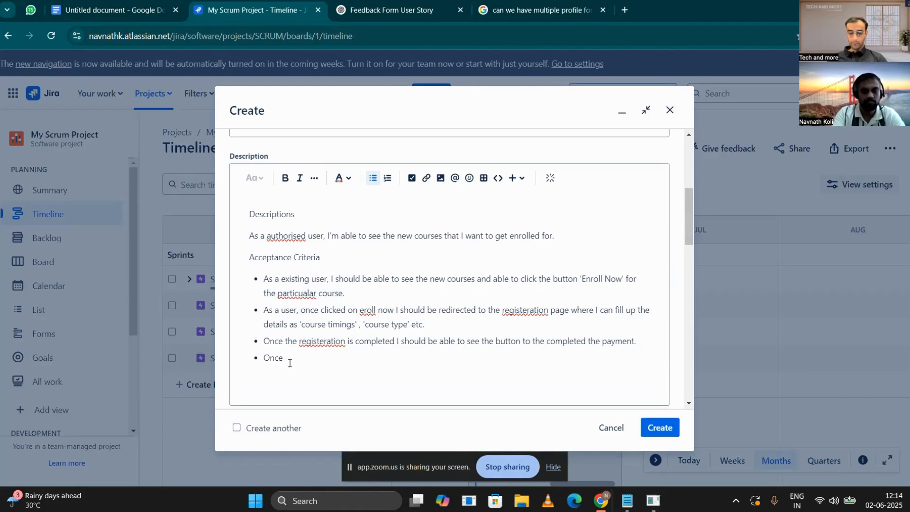
pyautogui.write('the Payment')
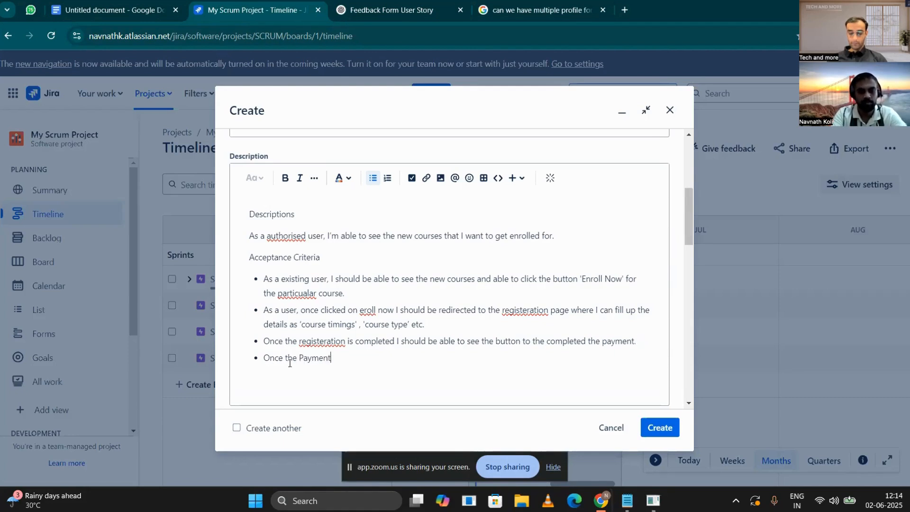
pyautogui.write(' is completed ')
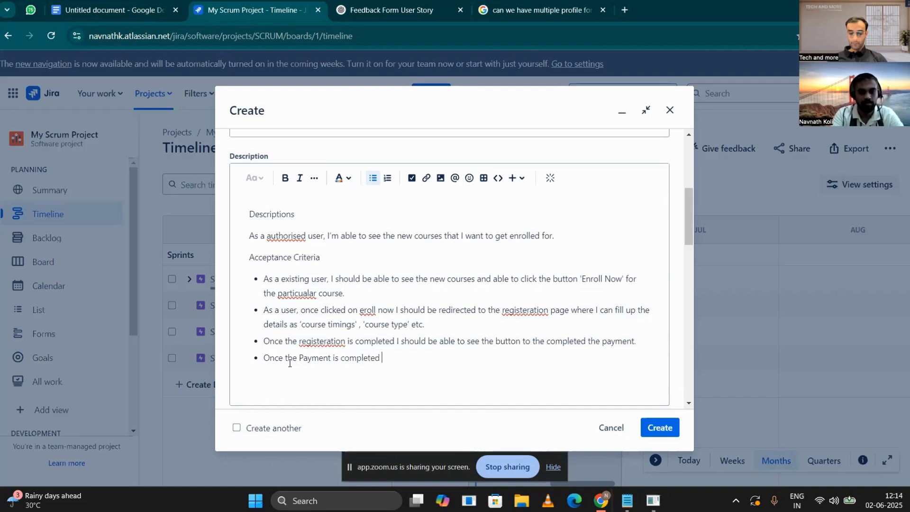
pyautogui.write('I should be ')
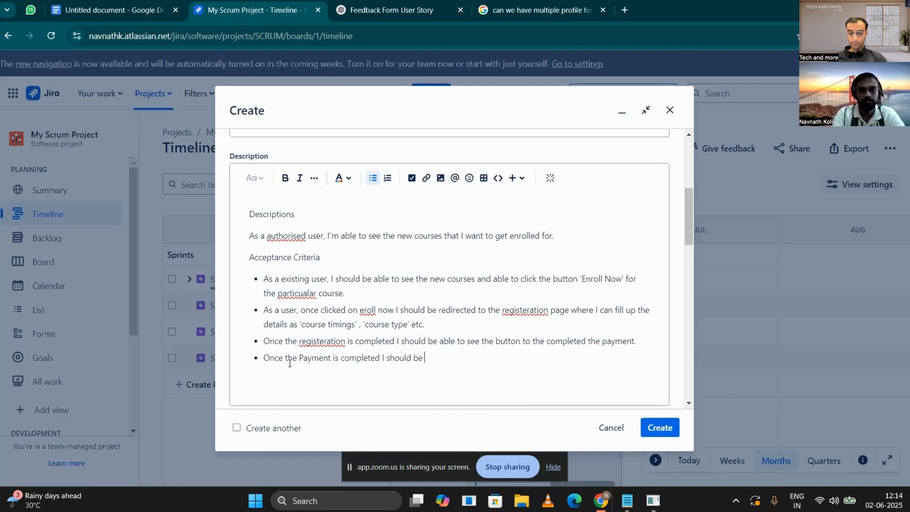
pyautogui.write('able to see')
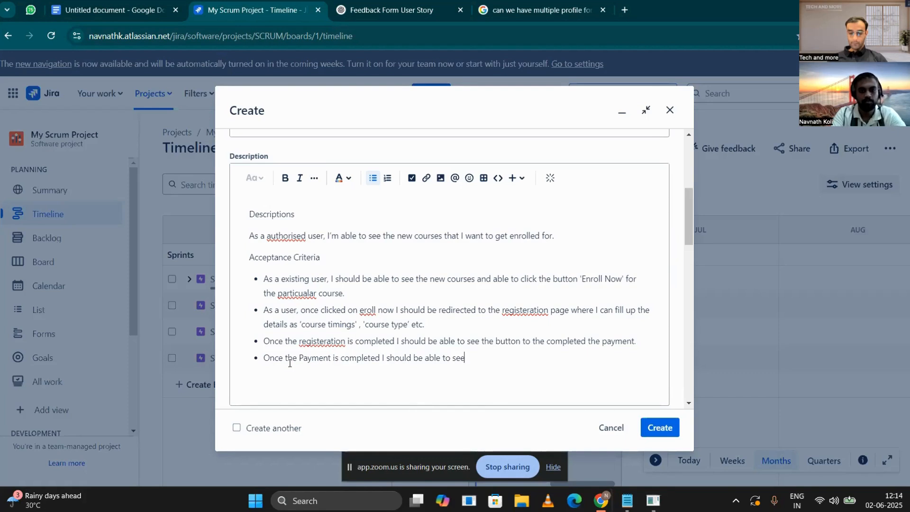
pyautogui.write(' a successfull m')
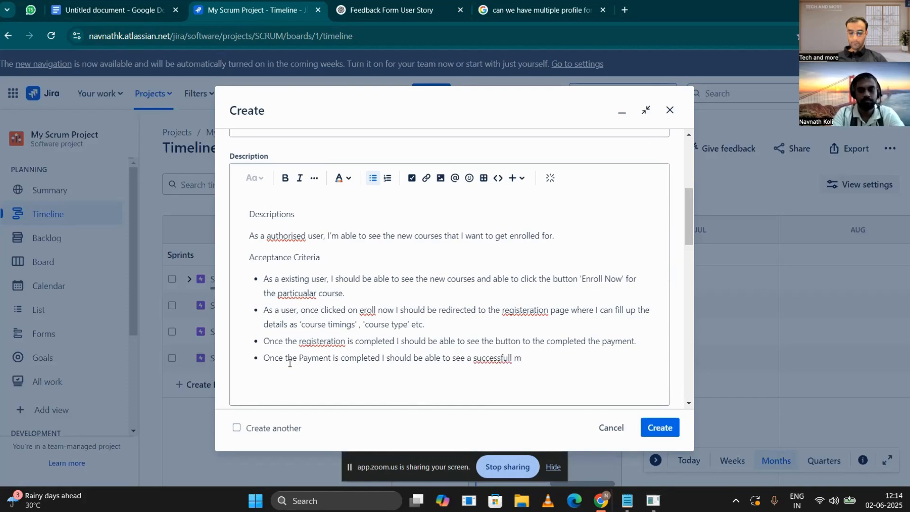
pyautogui.press('BackSpace')
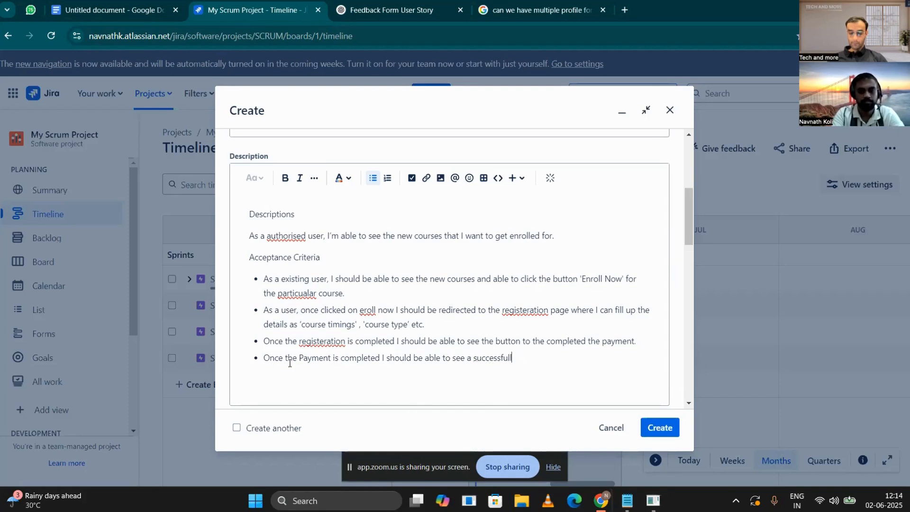
pyautogui.press('BackSpace')
pyautogui.press('BackSpace')
pyautogui.press('BackSpace')
pyautogui.press('BackSpace')
pyautogui.press('BackSpace')
pyautogui.press('BackSpace')
pyautogui.press('BackSpace')
pyautogui.press('BackSpace')
pyautogui.press('BackSpace')
pyautogui.press('BackSpace')
pyautogui.press('BackSpace')
pyautogui.press('BackSpace')
pyautogui.press('BackSpace')
pyautogui.press('BackSpace')
pyautogui.press('BackSpace')
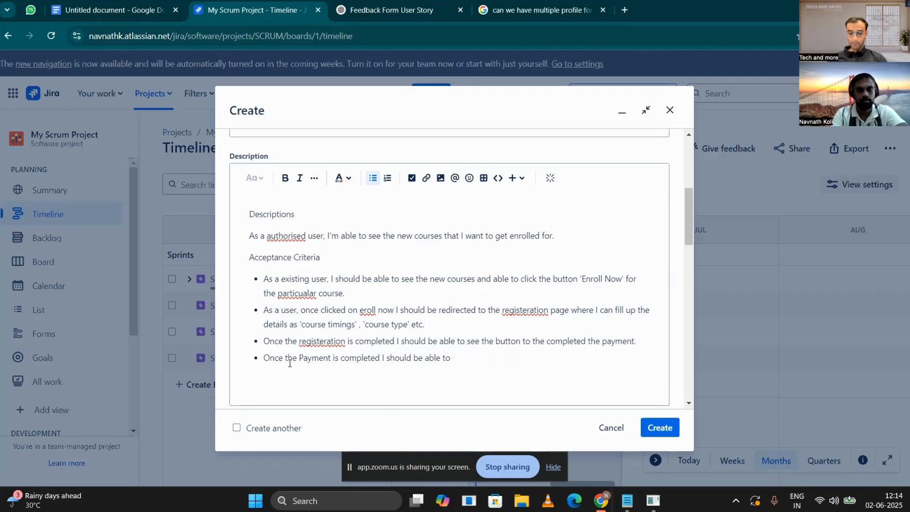
pyautogui.press('BackSpace')
pyautogui.press('BackSpace')
pyautogui.press('BackSpace')
pyautogui.press('BackSpace')
pyautogui.press('BackSpace')
pyautogui.press('BackSpace')
pyautogui.press('BackSpace')
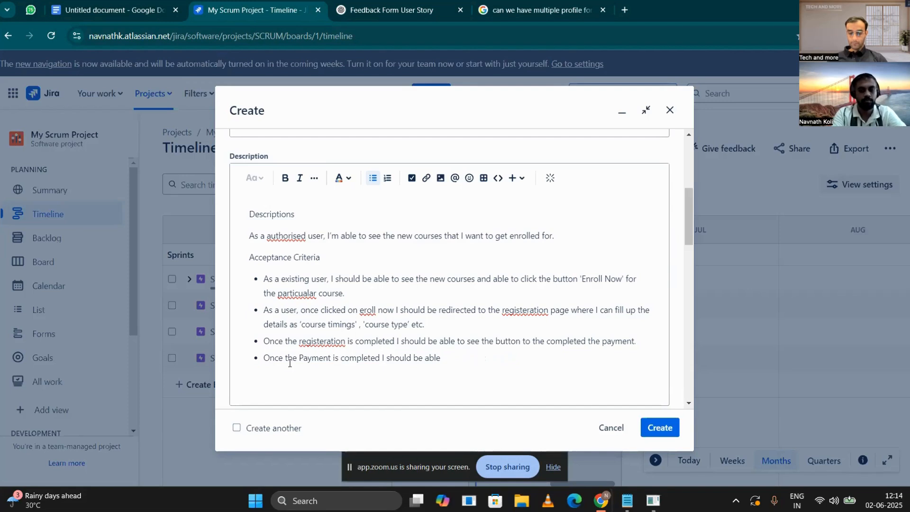
# Step: Continue the fourth acceptance criterion with "receive an email acknowledging"
pyautogui.write('receive')
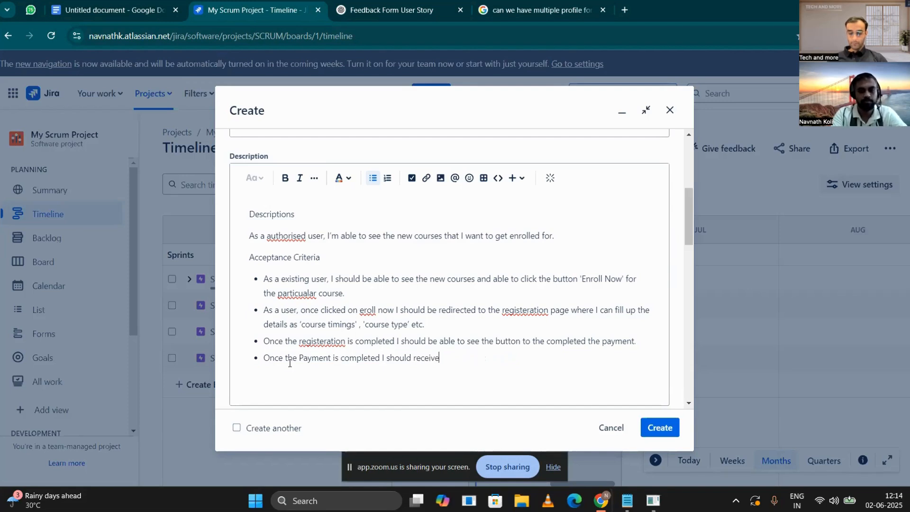
pyautogui.write(' an ')
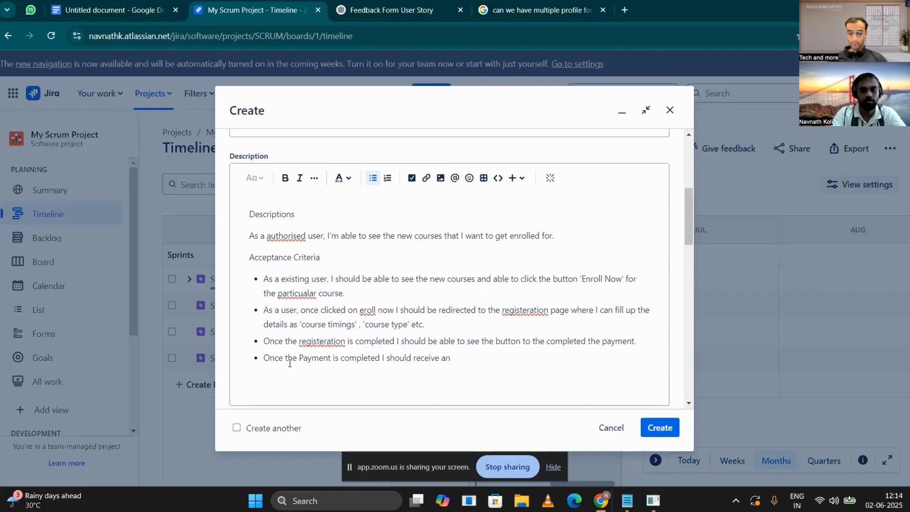
pyautogui.write('email acknowe')
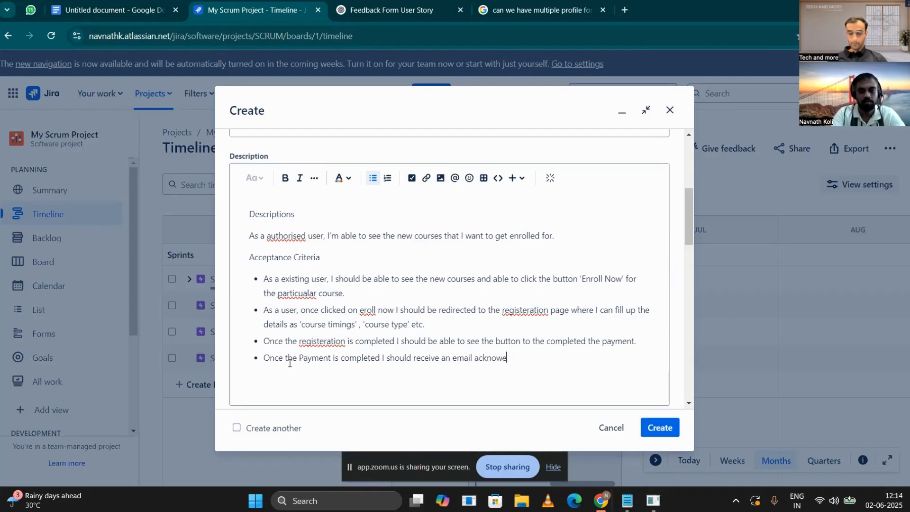
pyautogui.press('BackSpace')
pyautogui.write('ledg')
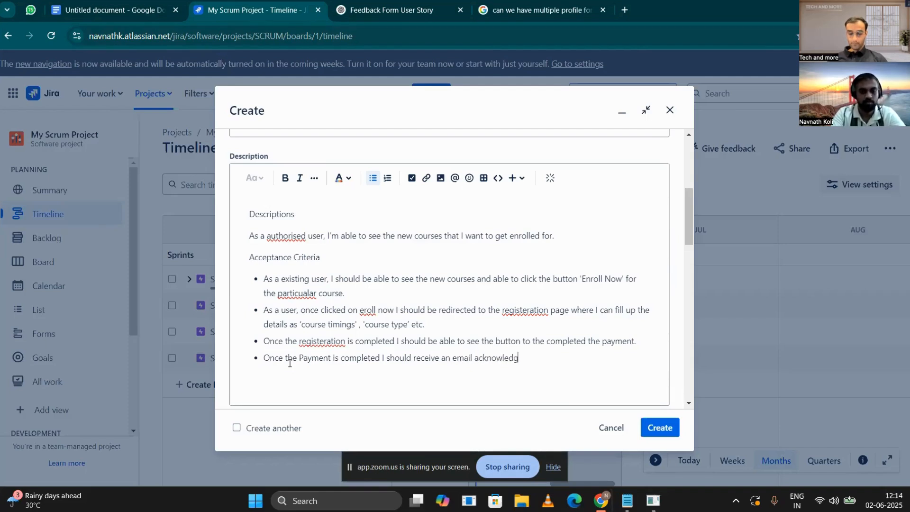
pyautogui.write('inf g the')
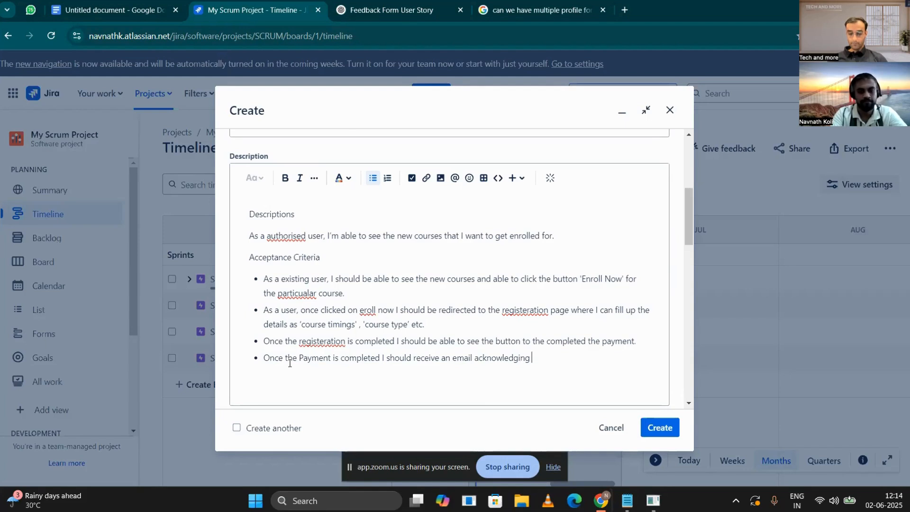
pyautogui.press('BackSpace')
pyautogui.press('BackSpace')
pyautogui.press('BackSpace')
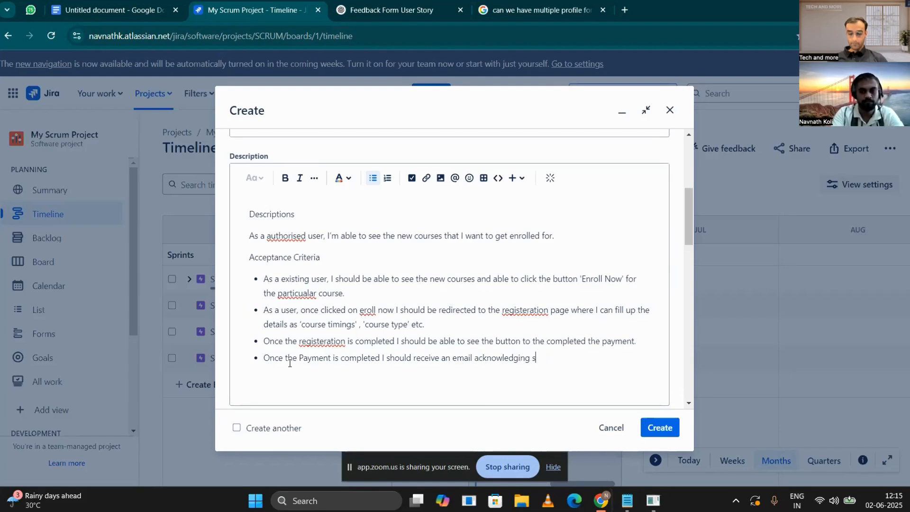
# Step: Finish the fourth acceptance criterion with "successfull registeration." and start another bullet with "If"
pyautogui.write('uccessfull')
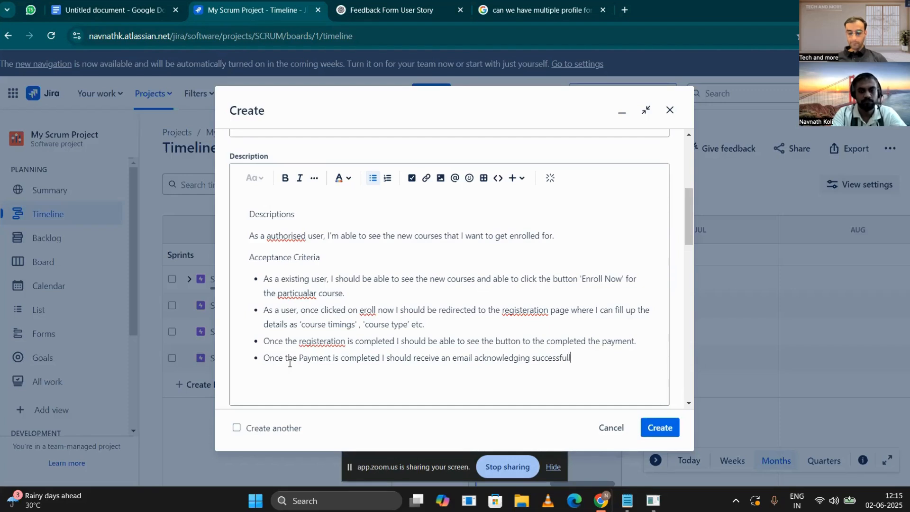
pyautogui.write(' regist')
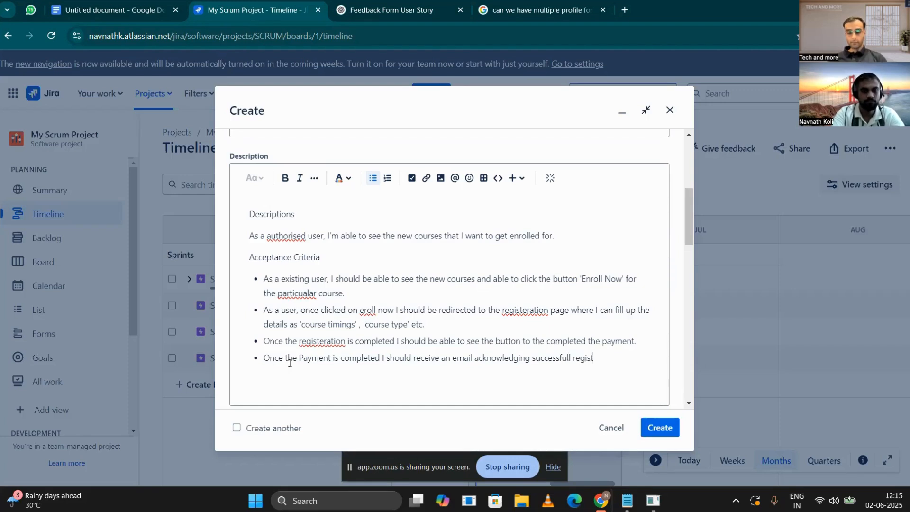
pyautogui.write('eration')
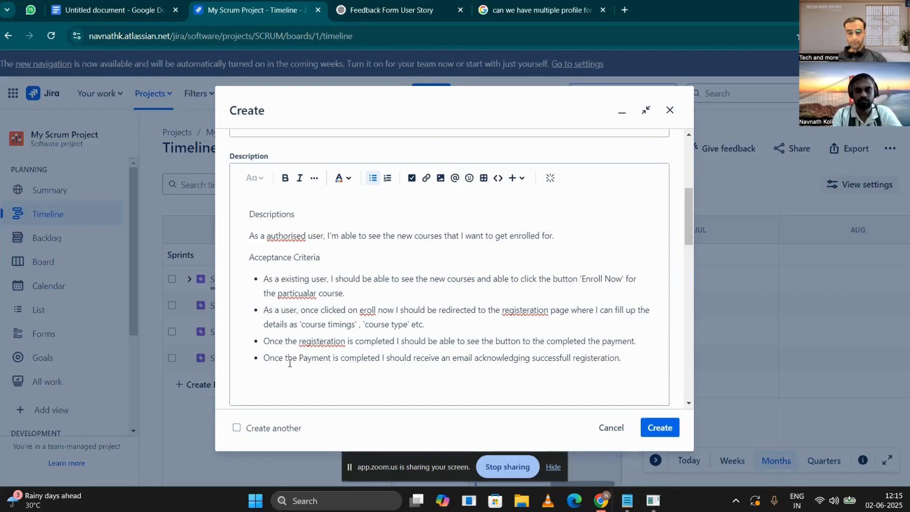
pyautogui.write('.')
pyautogui.press('Return')
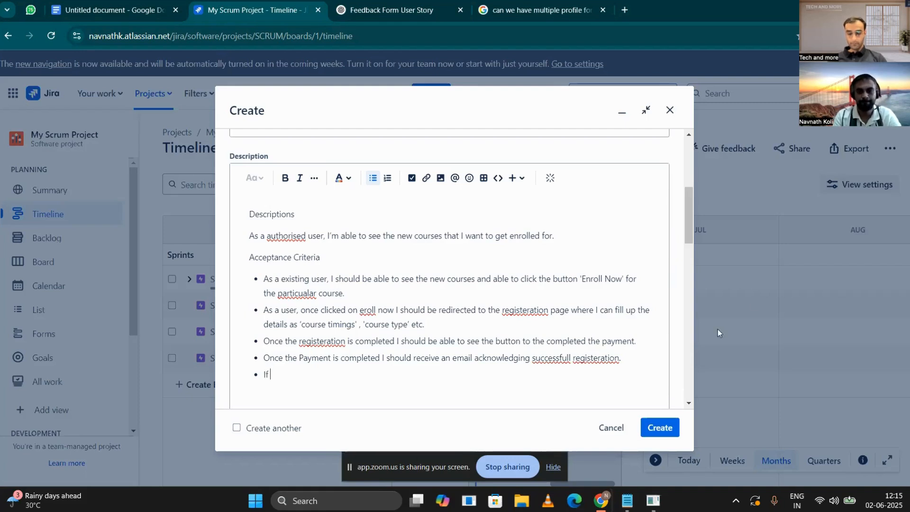
# Step: Insert a bullet after the third acceptance criterion beginning "If user is unable to complete the payment,"
pyautogui.click(638, 342)
pyautogui.press('Return')
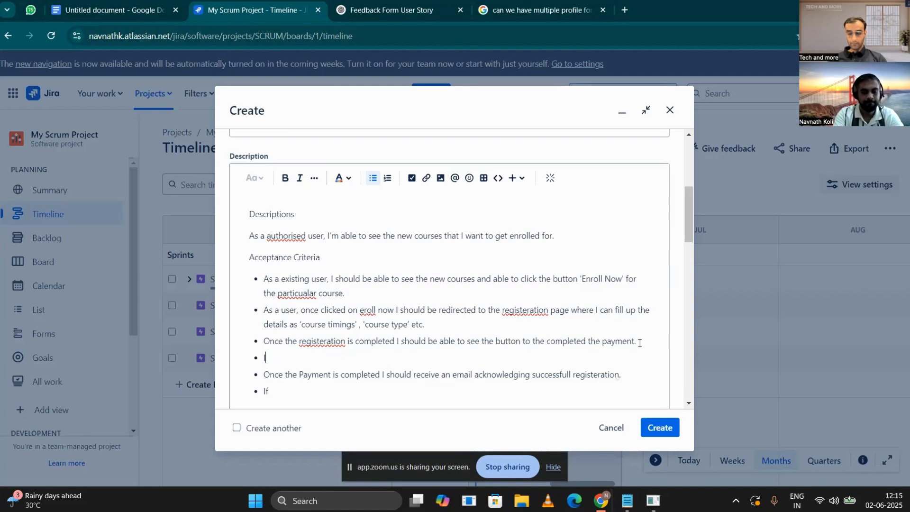
pyautogui.write("If I'm unable to")
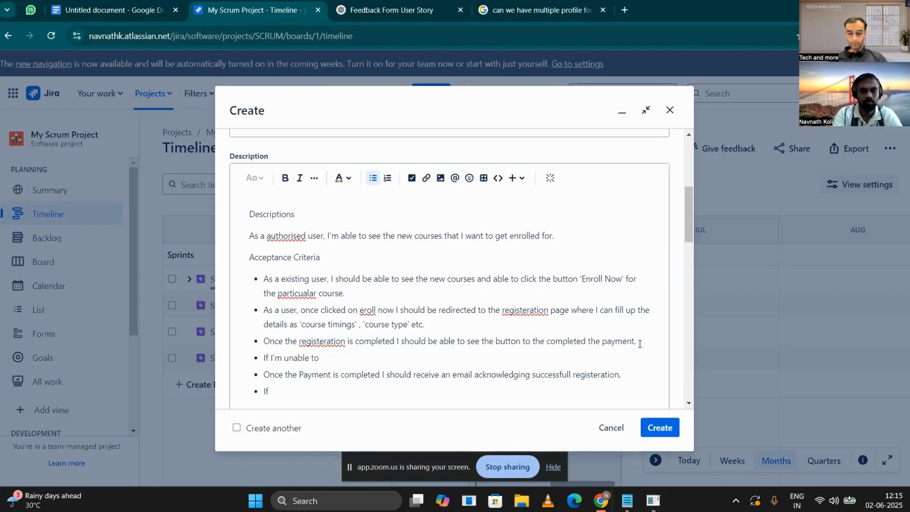
pyautogui.press('BackSpace')
pyautogui.press('BackSpace')
pyautogui.press('BackSpace')
pyautogui.press('BackSpace')
pyautogui.press('BackSpace')
pyautogui.press('BackSpace')
pyautogui.press('BackSpace')
pyautogui.press('BackSpace')
pyautogui.press('BackSpace')
pyautogui.press('BackSpace')
pyautogui.press('BackSpace')
pyautogui.press('BackSpace')
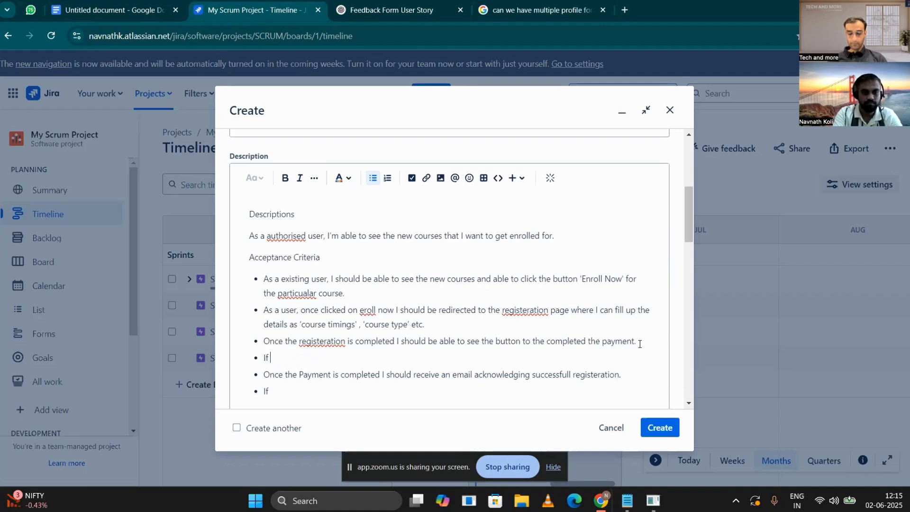
pyautogui.write('user i')
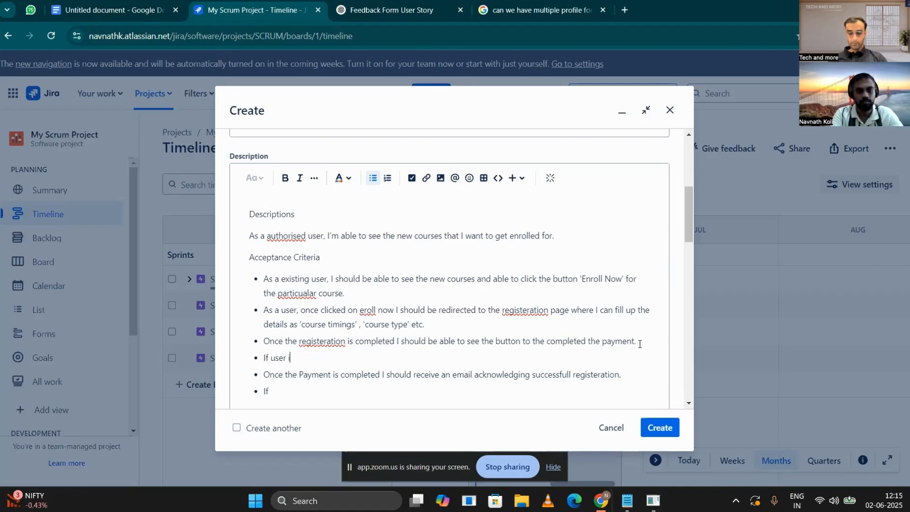
pyautogui.write('s unable to com')
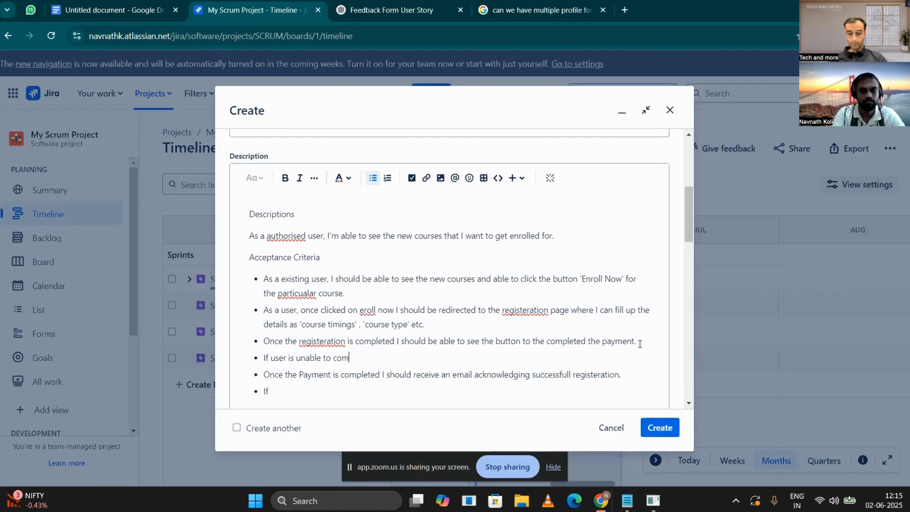
pyautogui.write('plete the payment')
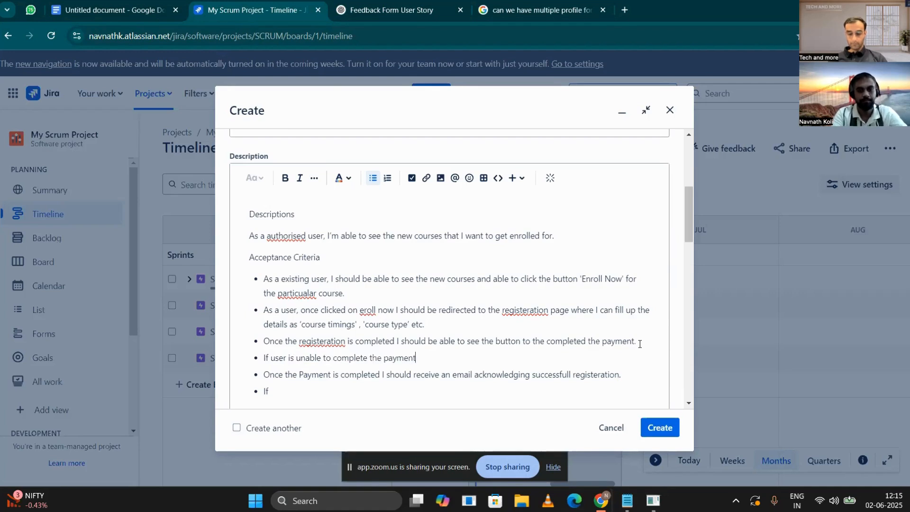
pyautogui.write(', ')
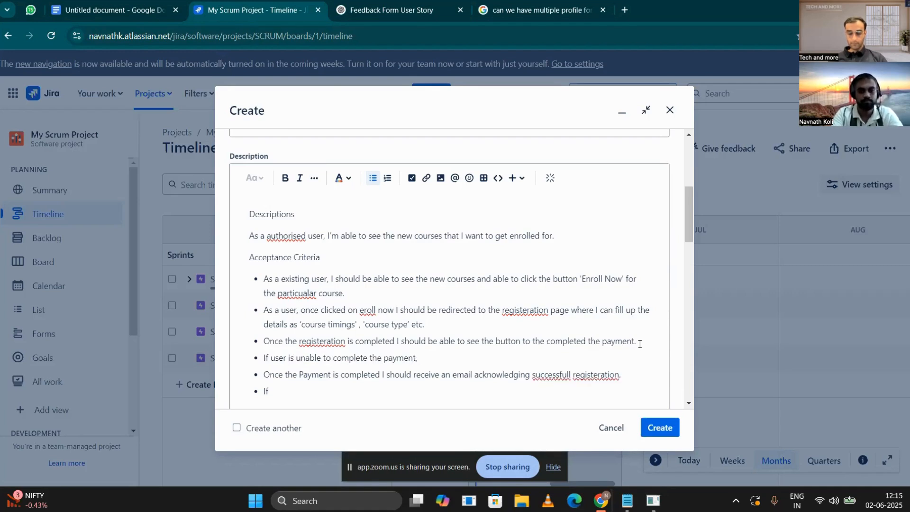
# Step: Continue the new criterion with "he should be able to see 'Save for later' button so they can resume once the"
pyautogui.write('he')
pyautogui.write('shoul')
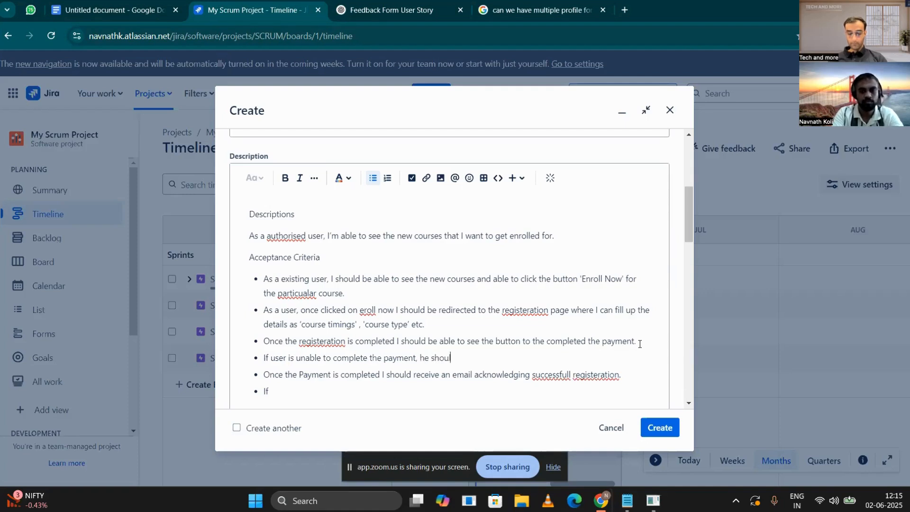
pyautogui.write('d be able to see ')
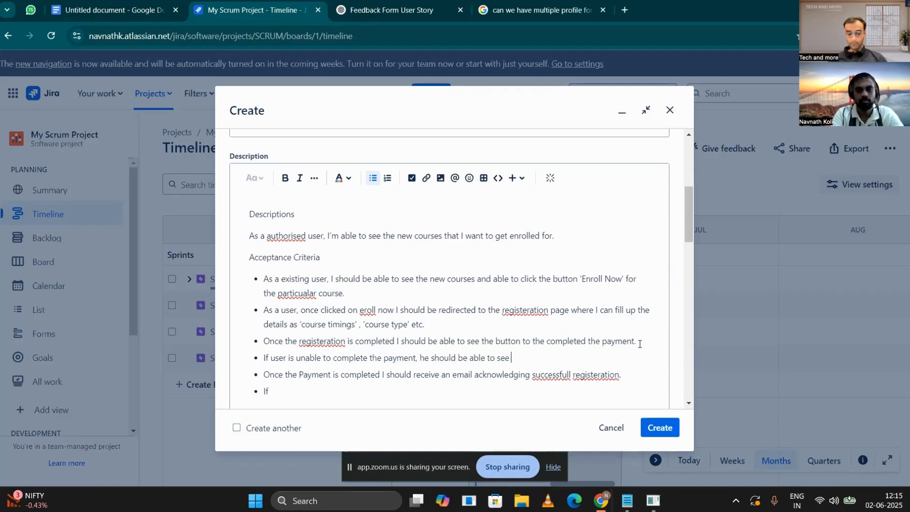
pyautogui.write("'Save fo")
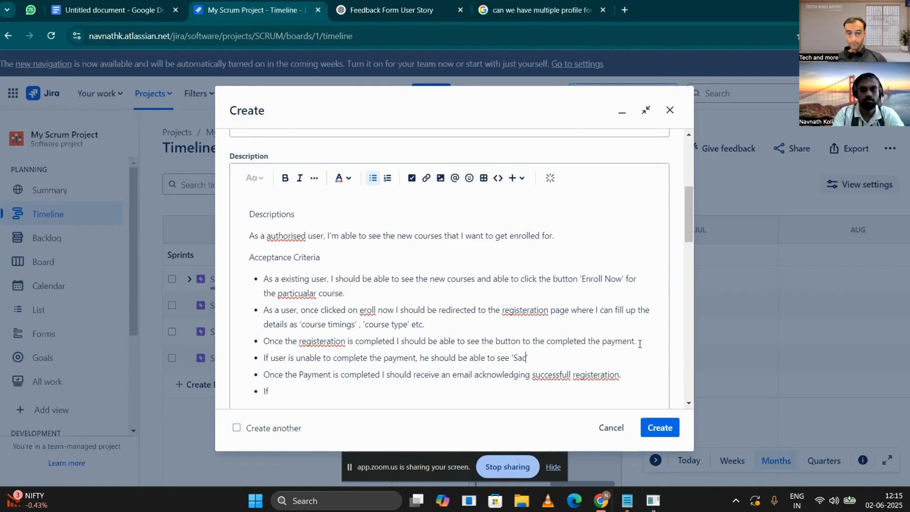
pyautogui.write('r ')
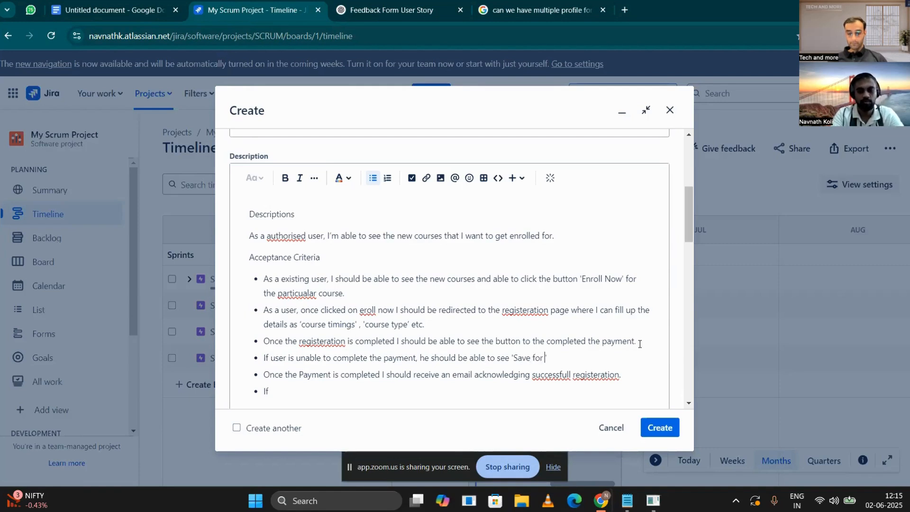
pyautogui.write("later'")
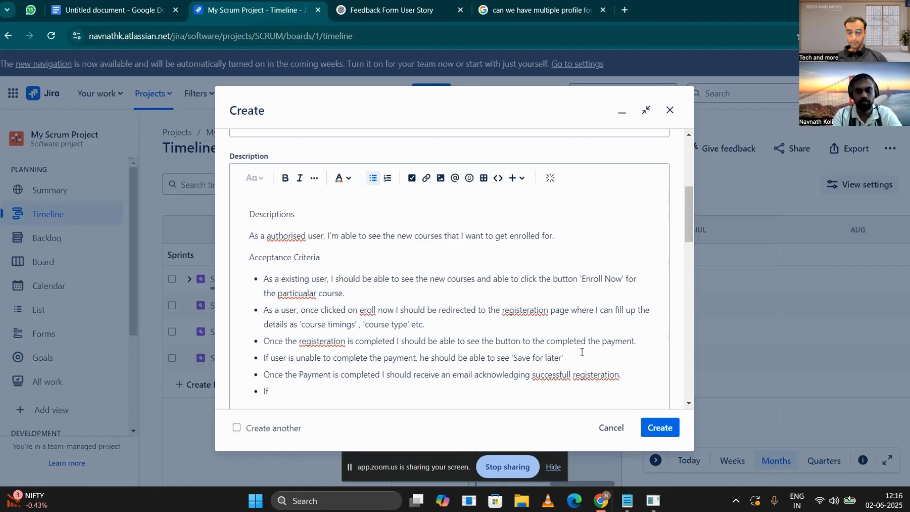
pyautogui.write(' butto')
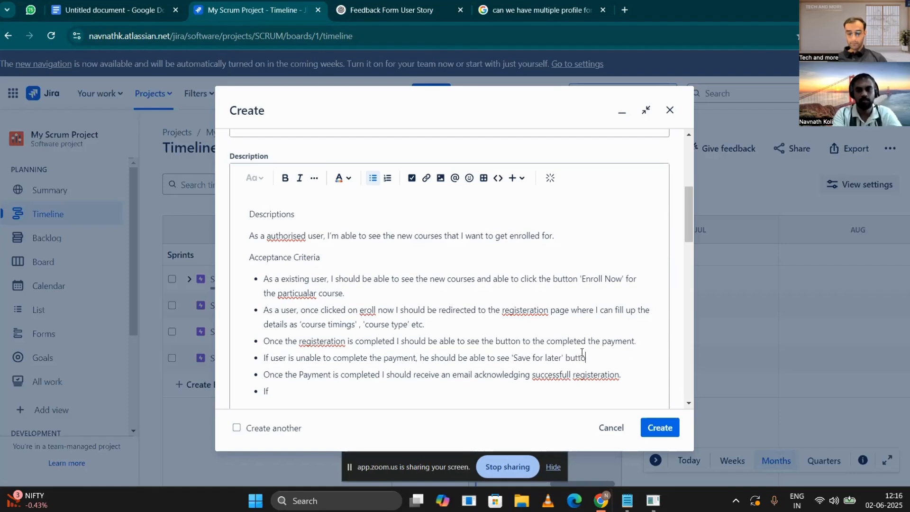
pyautogui.write('n, s')
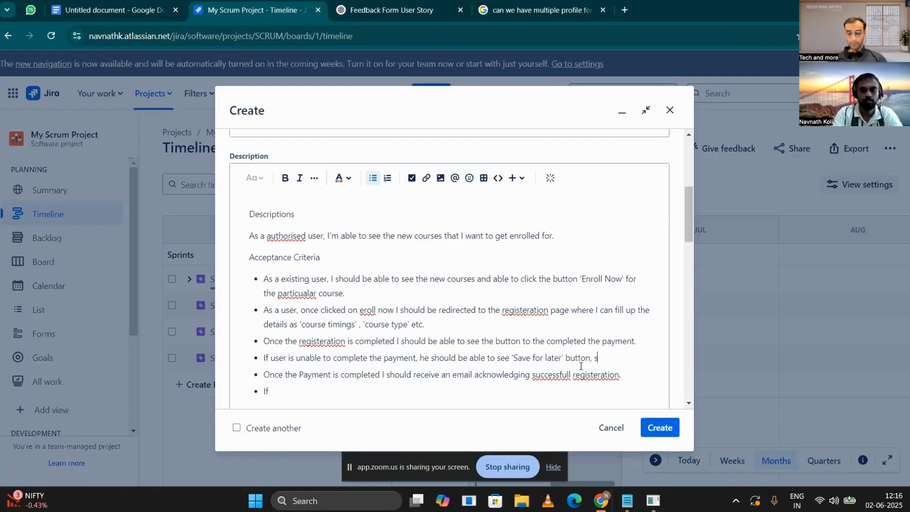
pyautogui.press('BackSpace')
pyautogui.press('BackSpace')
pyautogui.press('BackSpace')
pyautogui.write(' so ')
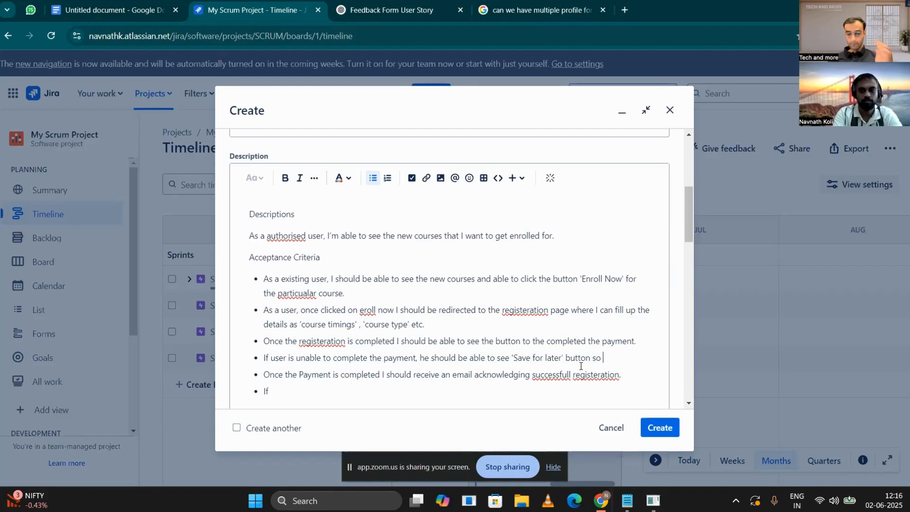
pyautogui.write('they can resu')
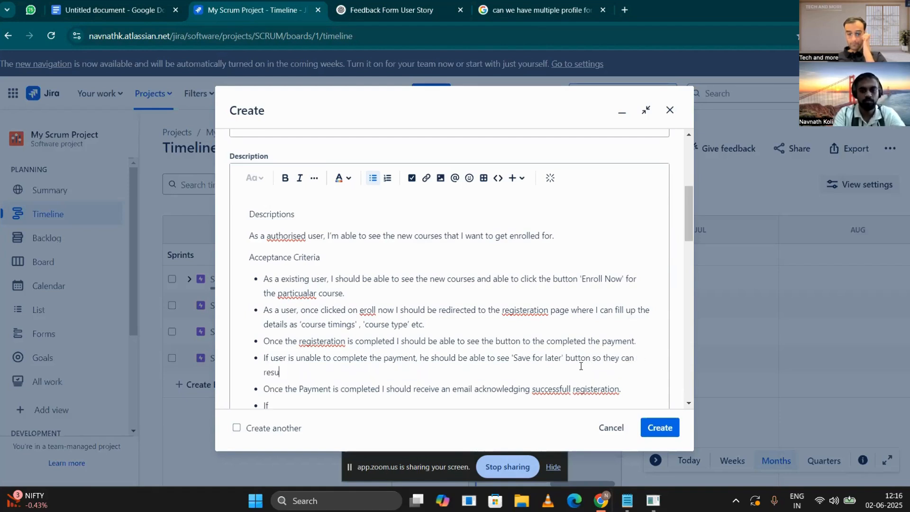
pyautogui.write('me once the pa')
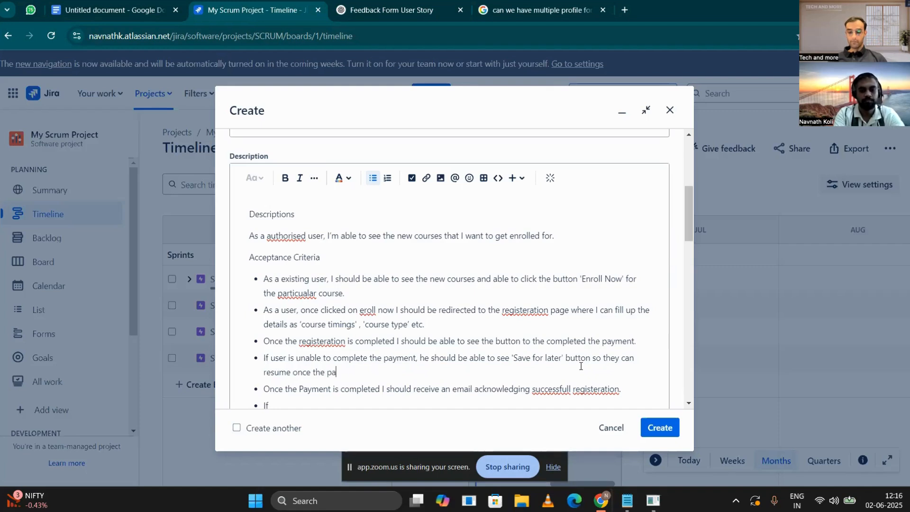
# Step: Cut the new criterion's wording back so that it ends at "resume"
pyautogui.write('yment process')
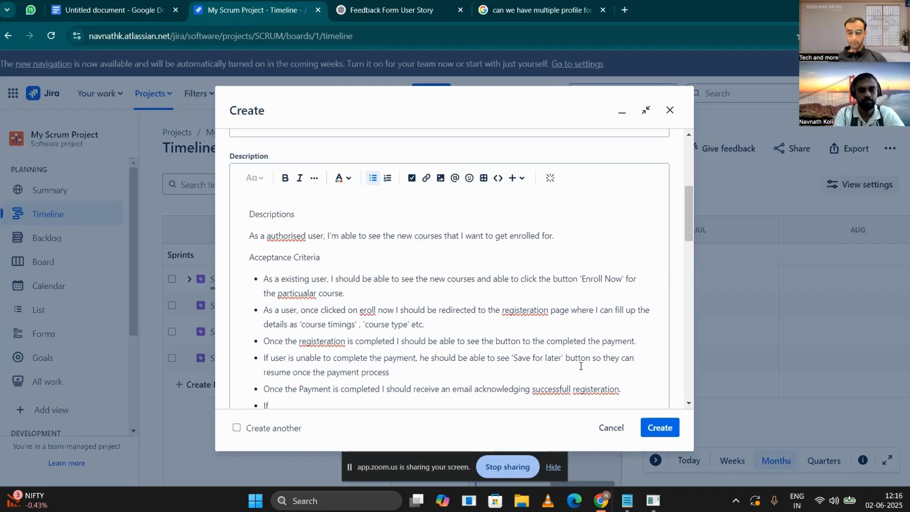
pyautogui.write('iong')
pyautogui.press('BackSpace')
pyautogui.press('BackSpace')
pyautogui.press('BackSpace')
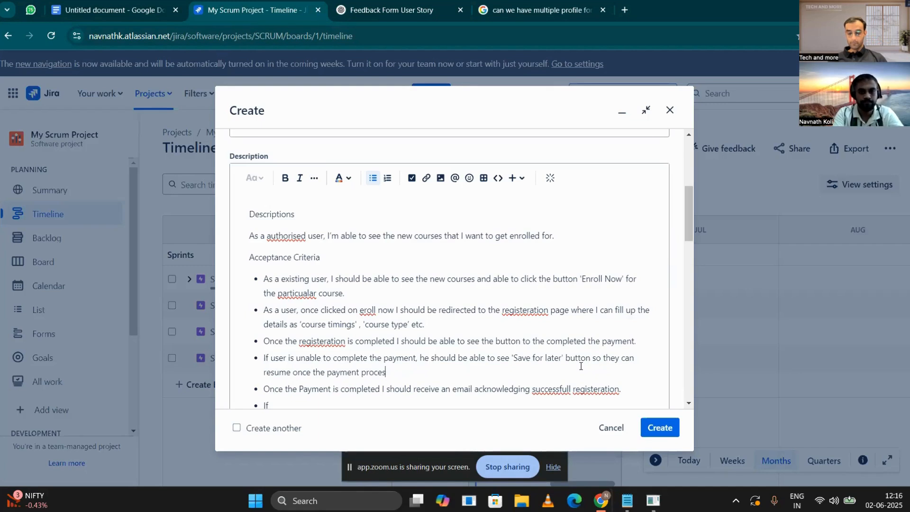
pyautogui.press('BackSpace')
pyautogui.press('BackSpace')
pyautogui.press('BackSpace')
pyautogui.press('BackSpace')
pyautogui.press('BackSpace')
pyautogui.press('BackSpace')
pyautogui.press('BackSpace')
pyautogui.press('BackSpace')
pyautogui.press('BackSpace')
pyautogui.press('BackSpace')
pyautogui.press('BackSpace')
pyautogui.press('BackSpace')
pyautogui.press('BackSpace')
pyautogui.press('BackSpace')
pyautogui.press('BackSpace')
pyautogui.press('BackSpace')
pyautogui.press('BackSpace')
pyautogui.press('BackSpace')
pyautogui.press('BackSpace')
pyautogui.press('BackSpace')
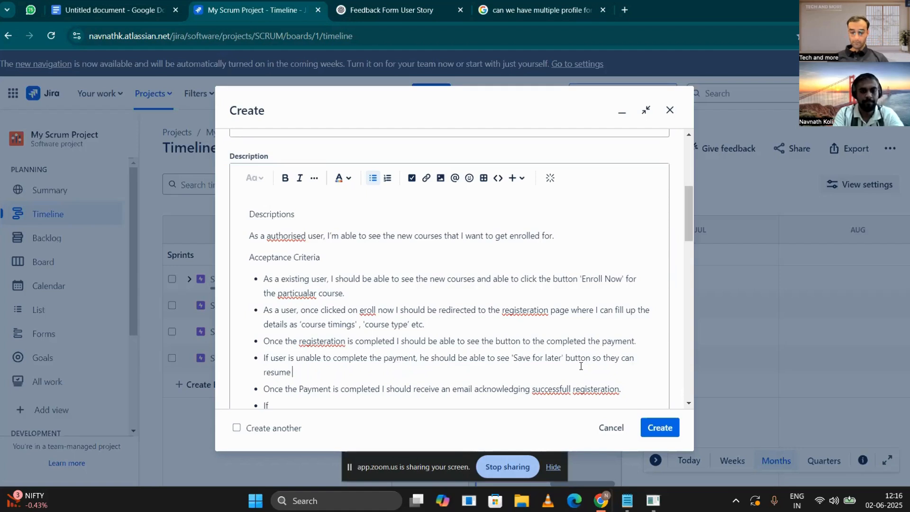
# Step: Finish the new criterion after "resume" with "the payment later with all the existing details."
pyautogui.write('come')
pyautogui.press('BackSpace')
pyautogui.press('BackSpace')
pyautogui.press('BackSpace')
pyautogui.press('BackSpace')
pyautogui.write('the ')
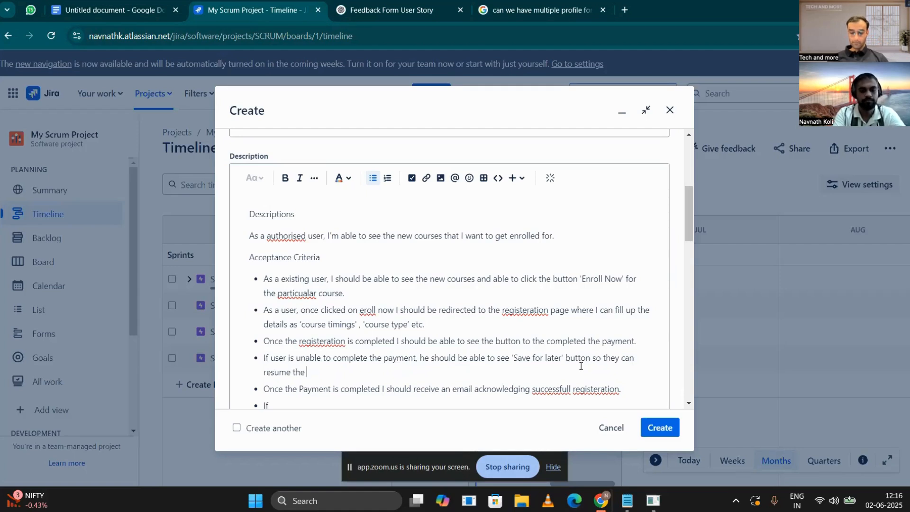
pyautogui.write('pay')
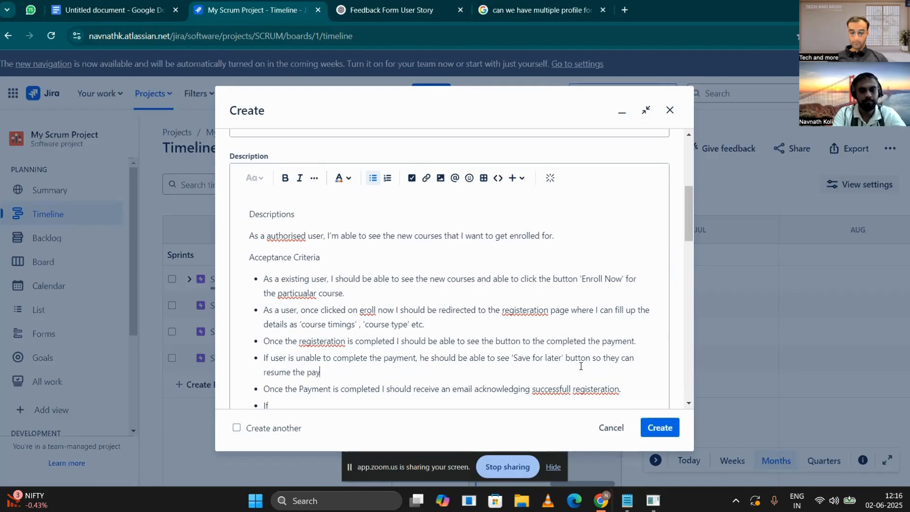
pyautogui.write('ment later ')
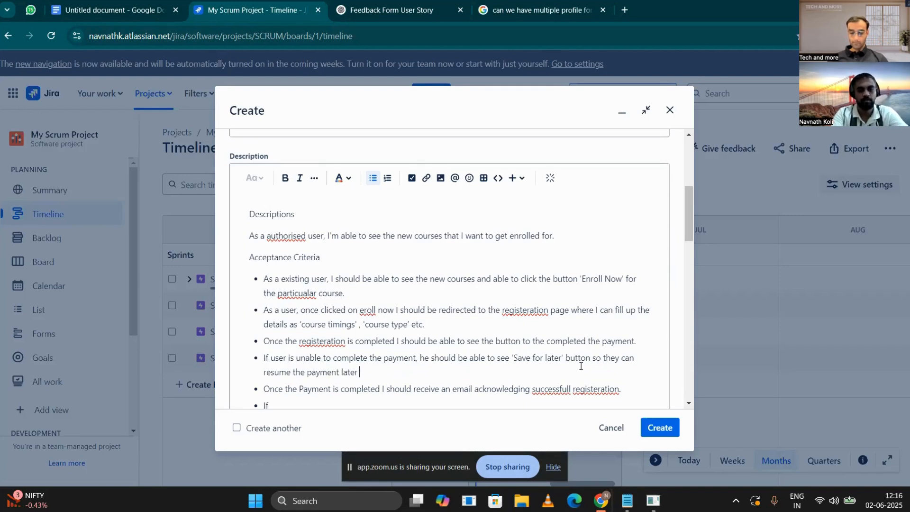
pyautogui.write('with all the ')
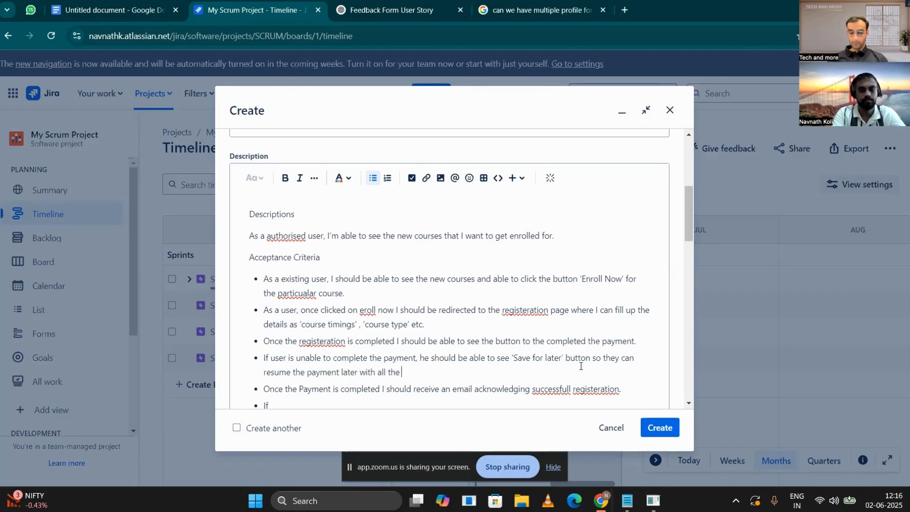
pyautogui.write('existing details.')
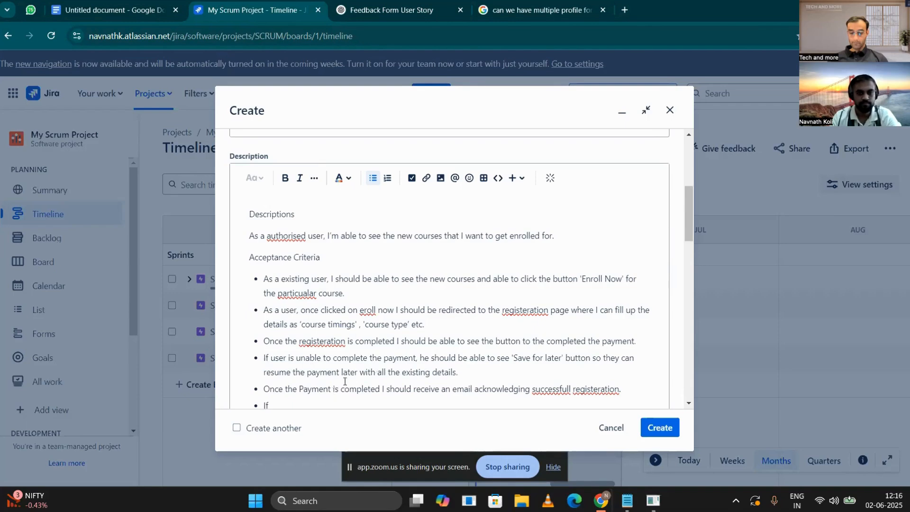
# Step: Delete the unfinished "If" bullet at the end of the acceptance criteria
pyautogui.scroll(-1, 344, 381)
pyautogui.press('BackSpace')
pyautogui.press('BackSpace')
pyautogui.press('BackSpace')
pyautogui.press('BackSpace')
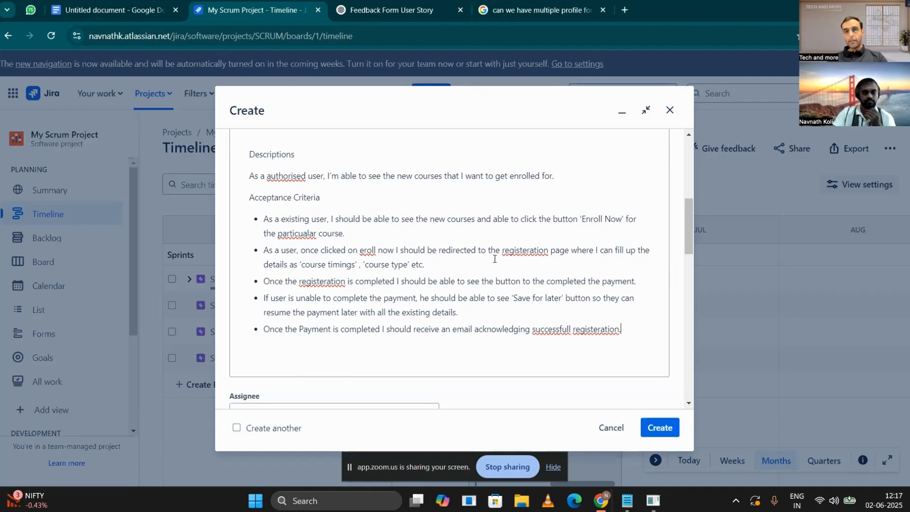
# Step: Select the whole text from "Descriptions" through the last acceptance criterion and switch to the Feedback Form User Story chat in ChatGPT
pyautogui.moveTo(633, 329); pyautogui.dragTo(251, 155)
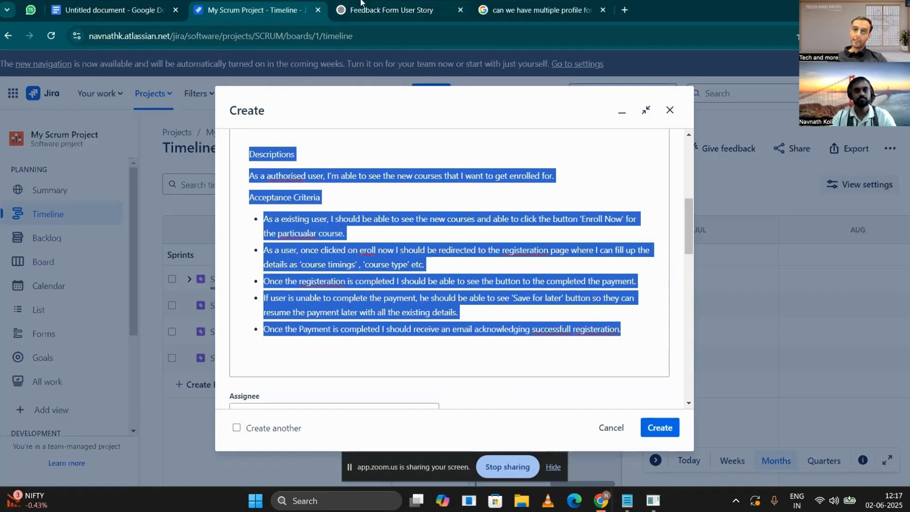
pyautogui.click(379, 10)
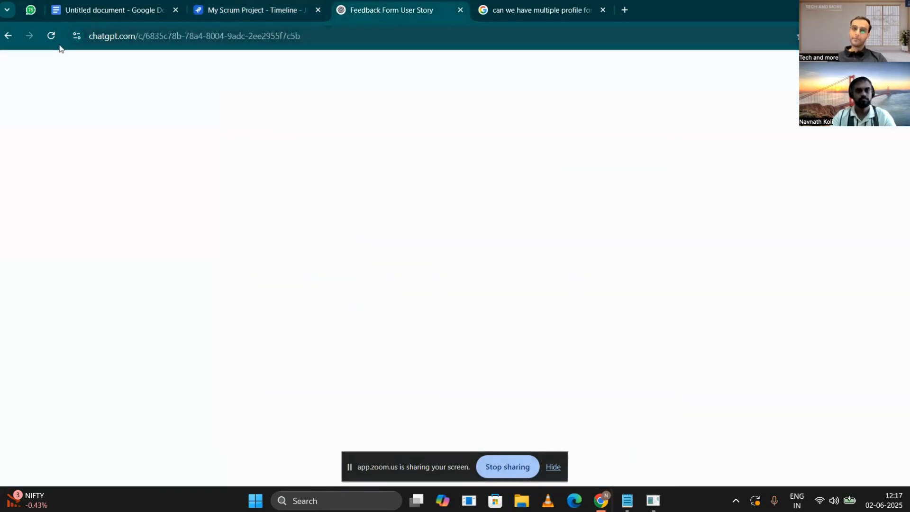
pyautogui.scroll(-4, 452, 364)
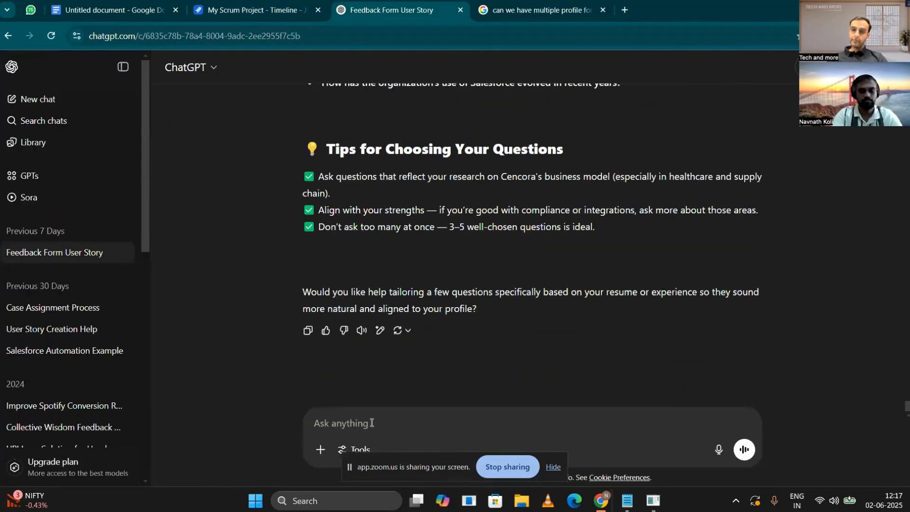
# Step: Write the prompt "Make this user story grammatically correct" in the chat's message field without sending it
pyautogui.write('Make')
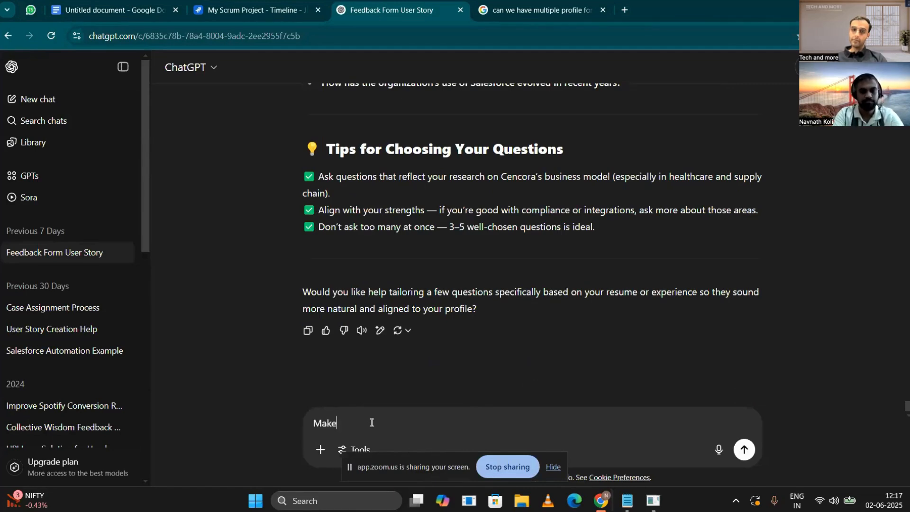
pyautogui.write(' this user')
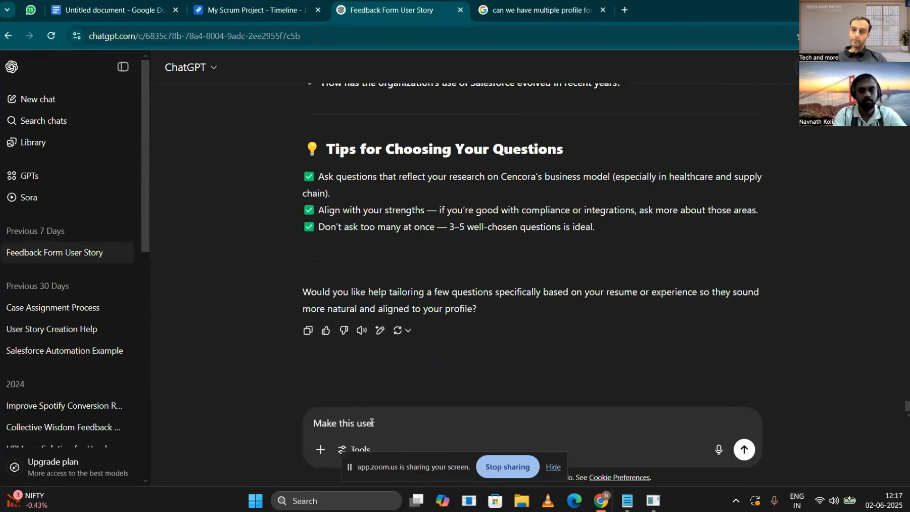
pyautogui.write(' story gar')
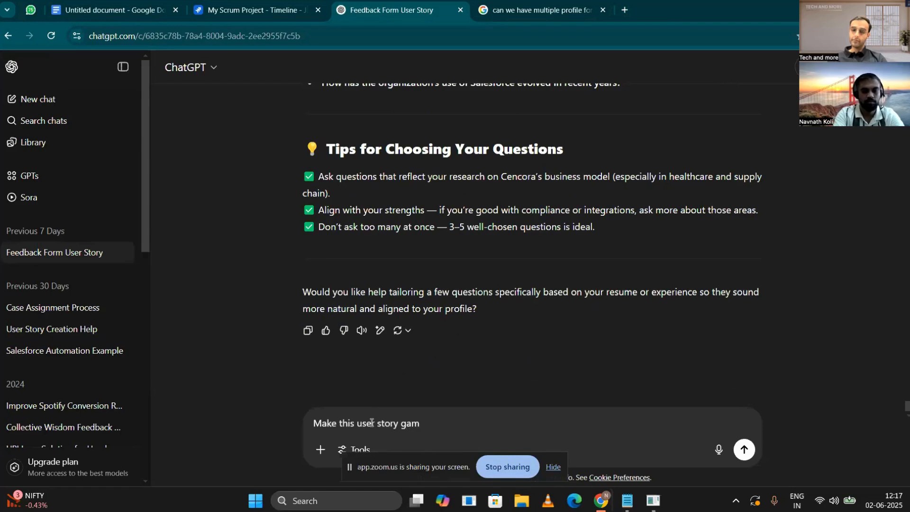
pyautogui.press('BackSpace')
pyautogui.press('BackSpace')
pyautogui.write('rammat')
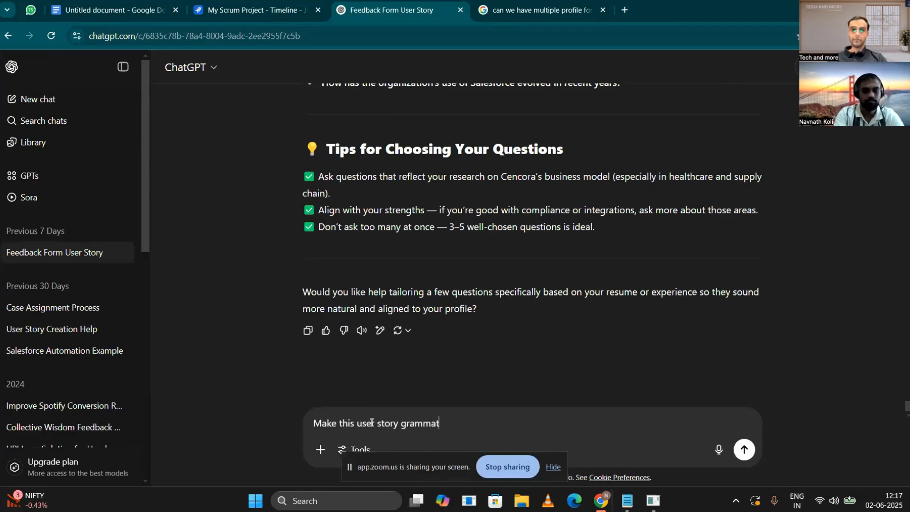
pyautogui.write('ically correct')
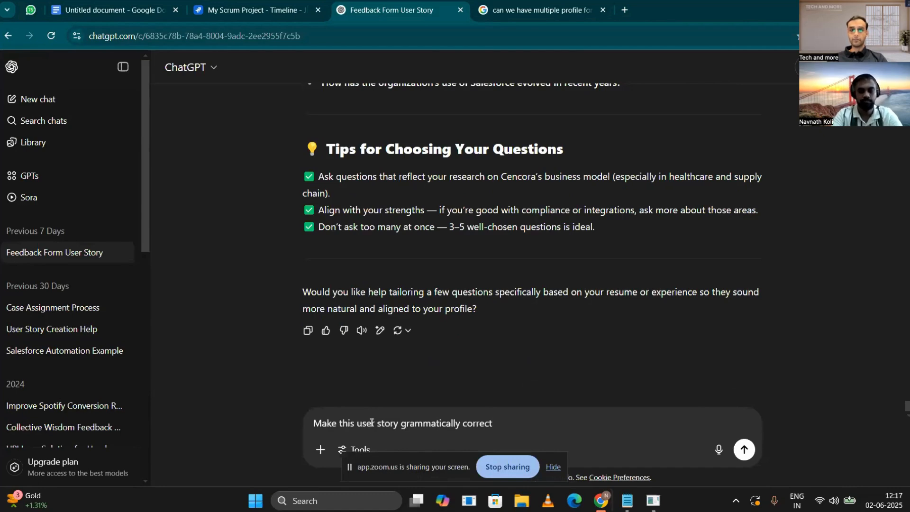
# Step: Complete the prompt with "and refined" followed by the copied user story in quotation marks, and send it
pyautogui.write(' a dn ref')
pyautogui.press('BackSpace')
pyautogui.press('BackSpace')
pyautogui.press('BackSpace')
pyautogui.press('BackSpace')
pyautogui.press('BackSpace')
pyautogui.press('BackSpace')
pyautogui.press('BackSpace')
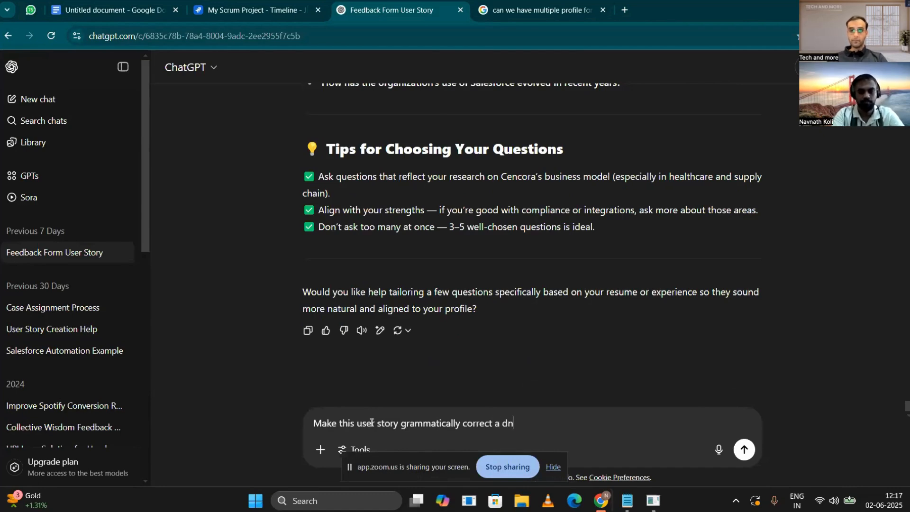
pyautogui.write('nd refinded')
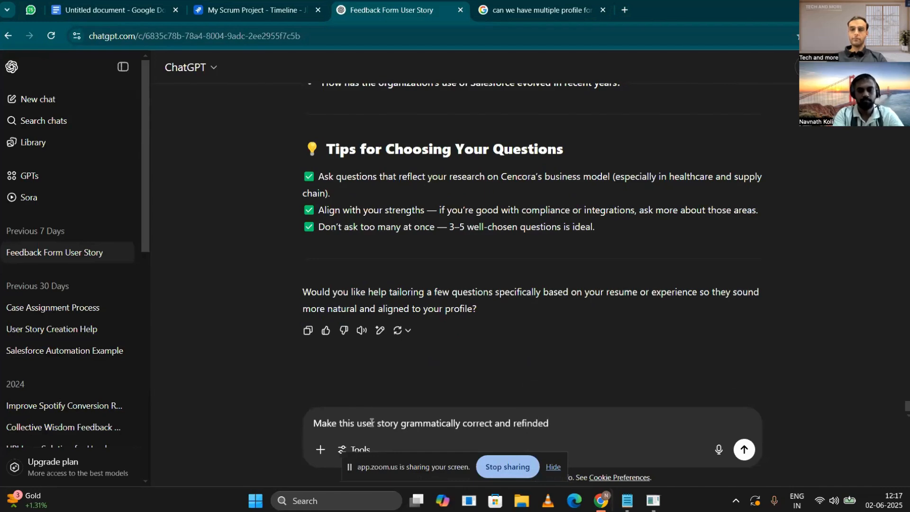
pyautogui.press('BackSpace')
pyautogui.write('d "')
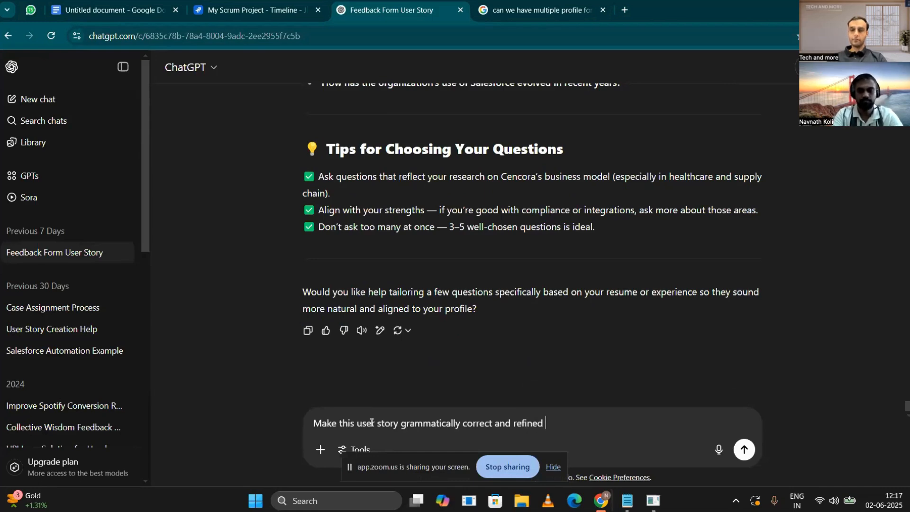
pyautogui.hotkey('ctrl', 'v')
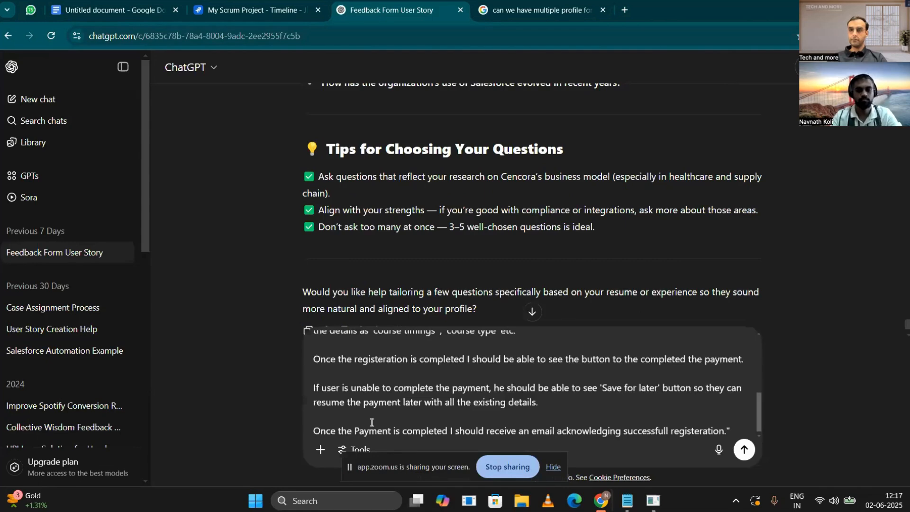
pyautogui.click(744, 449)
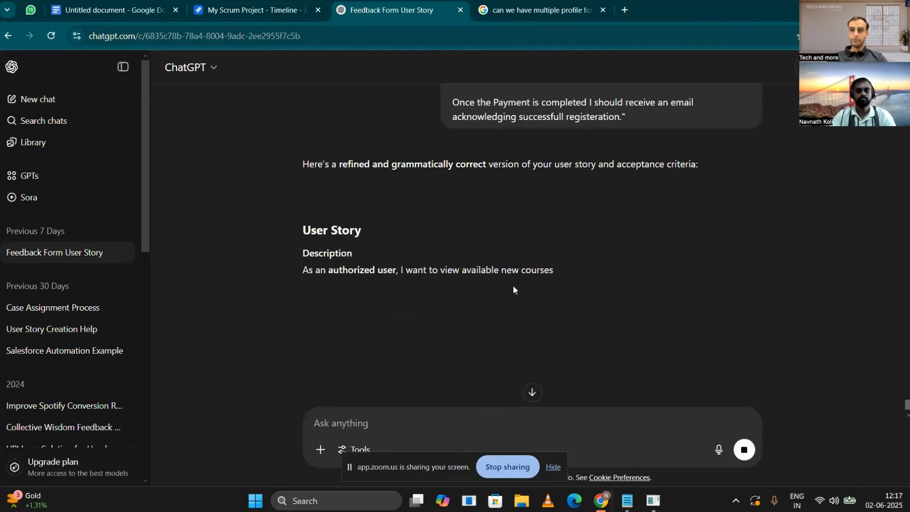
# Step: Copy the refined description and all acceptance criteria from ChatGPT's reply
pyautogui.scroll(-3, 565, 264)
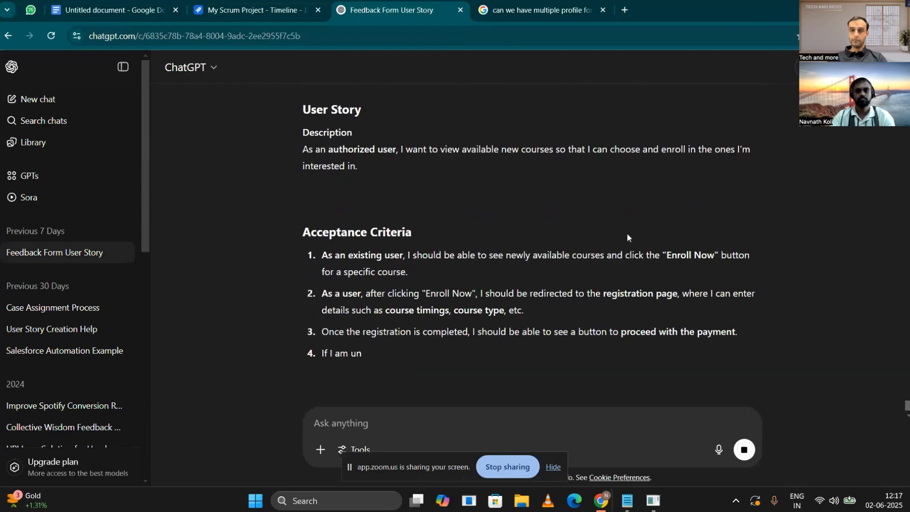
pyautogui.scroll(-1, 643, 234)
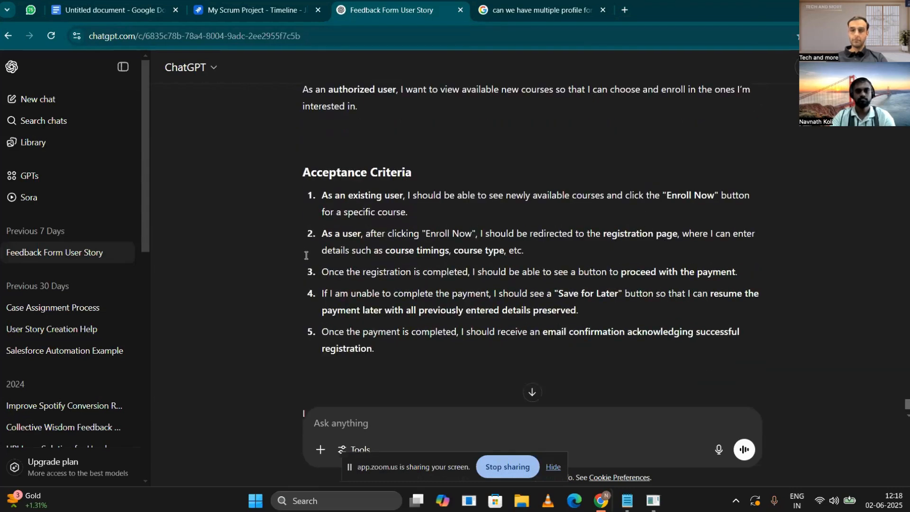
pyautogui.scroll(1, 328, 180)
pyautogui.moveTo(305, 126); pyautogui.dragTo(437, 390)
pyautogui.hotkey('ctrl', 'c')
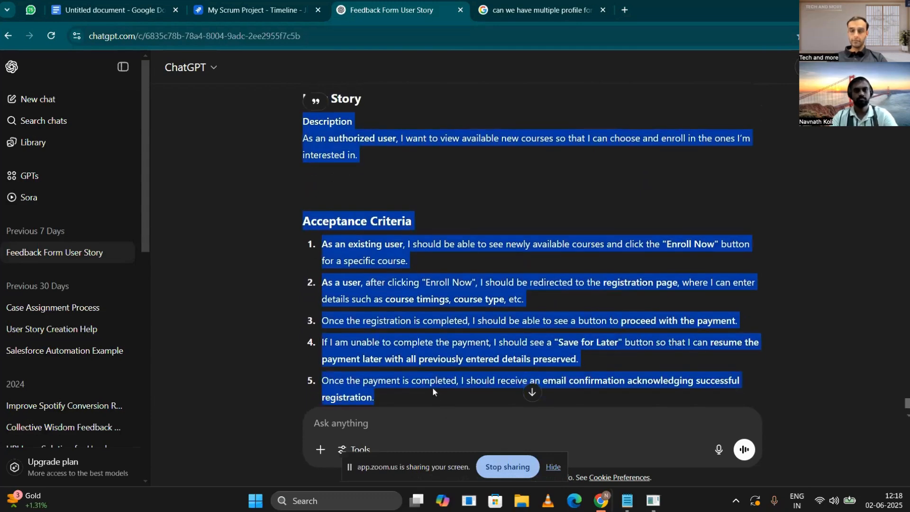
# Step: Switch to the Jira issue being created and replace its description draft with the copied refined text
pyautogui.click(257, 3)
pyautogui.hotkey('ctrl', 'v')
pyautogui.scroll(1, 399, 238)
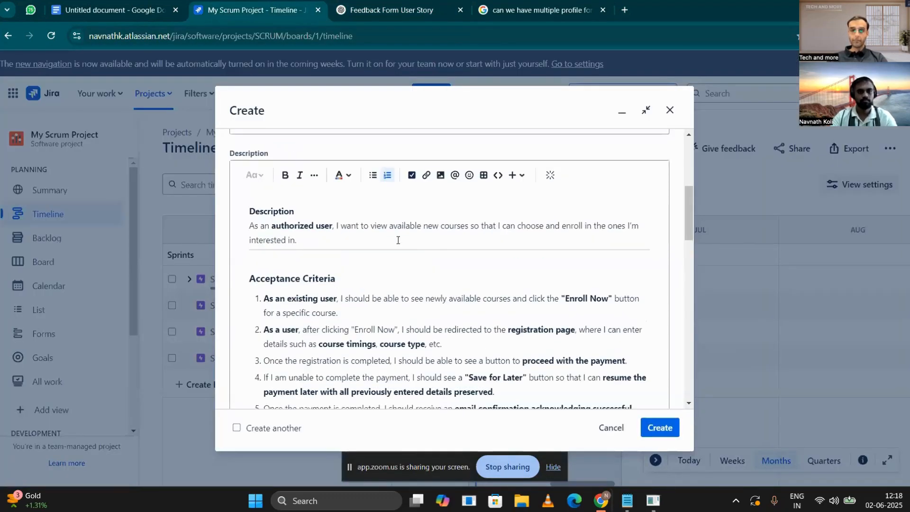
pyautogui.scroll(-1, 460, 241)
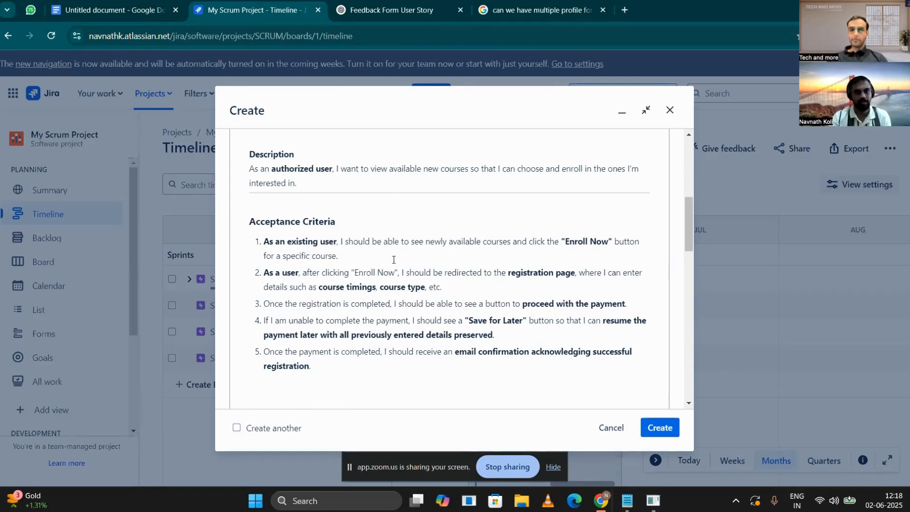
# Step: Put "Student - " in front of "Course enrollment feature" in the issue's summary
pyautogui.scroll(3, 397, 261)
pyautogui.click(236, 185)
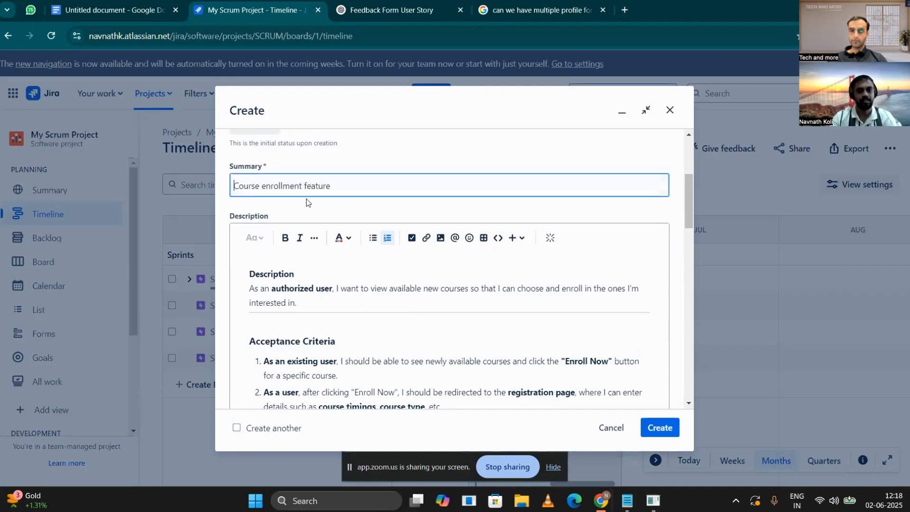
pyautogui.write('S')
pyautogui.write('tudent')
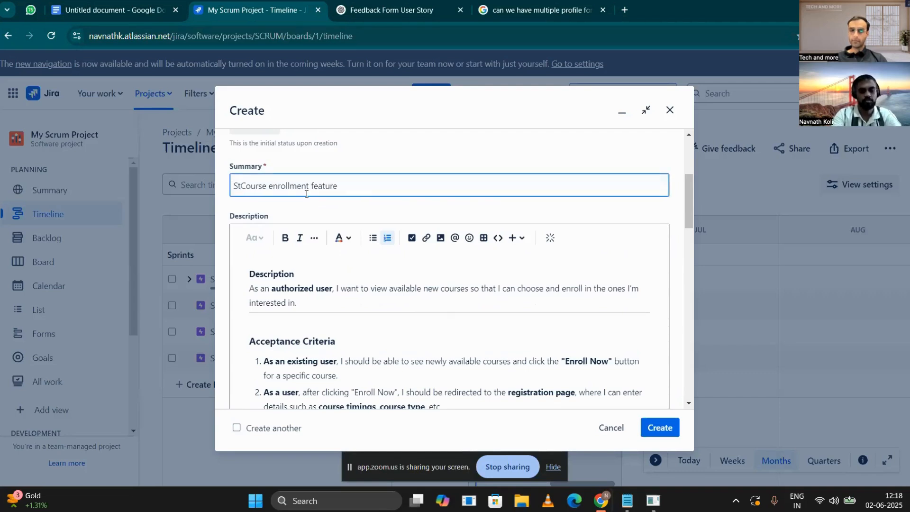
pyautogui.write(' -')
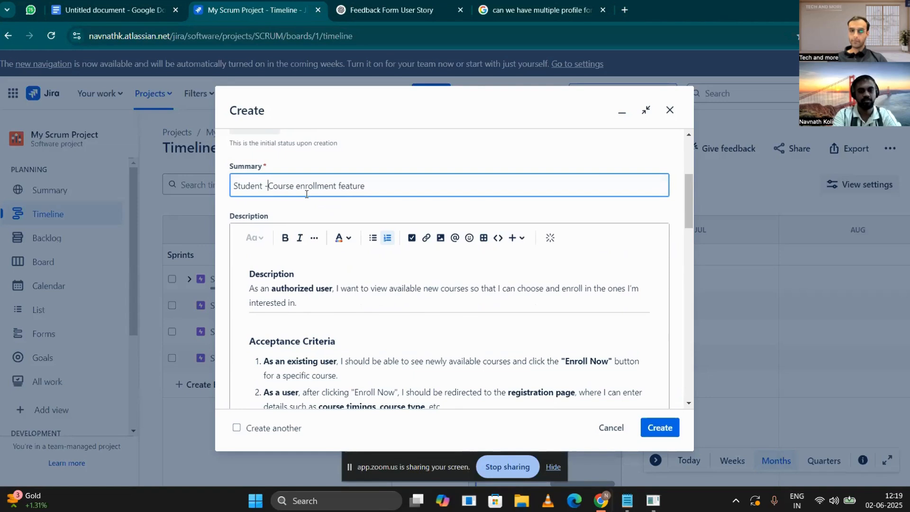
# Step: Insert "login page" after "Student" so the summary reads "Student login page- Course enrollment feature"
pyautogui.press('Left')
pyautogui.press('Left')
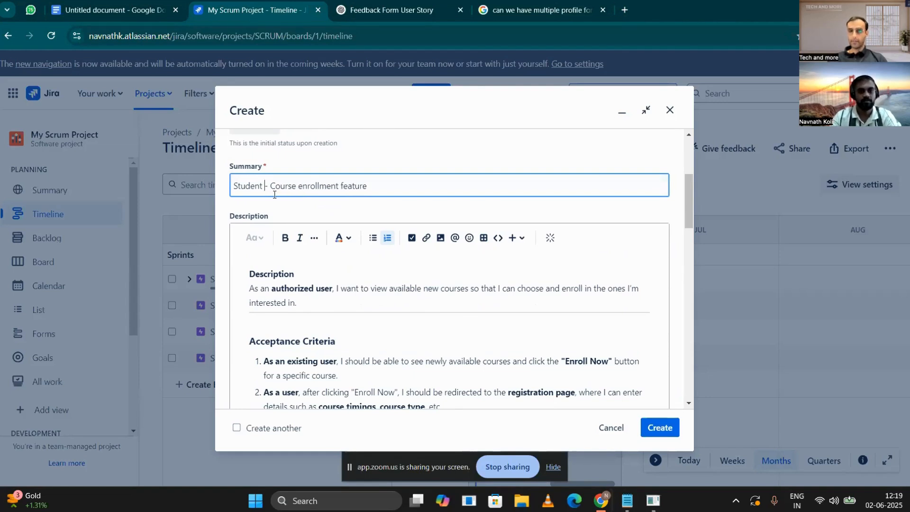
pyautogui.write('login')
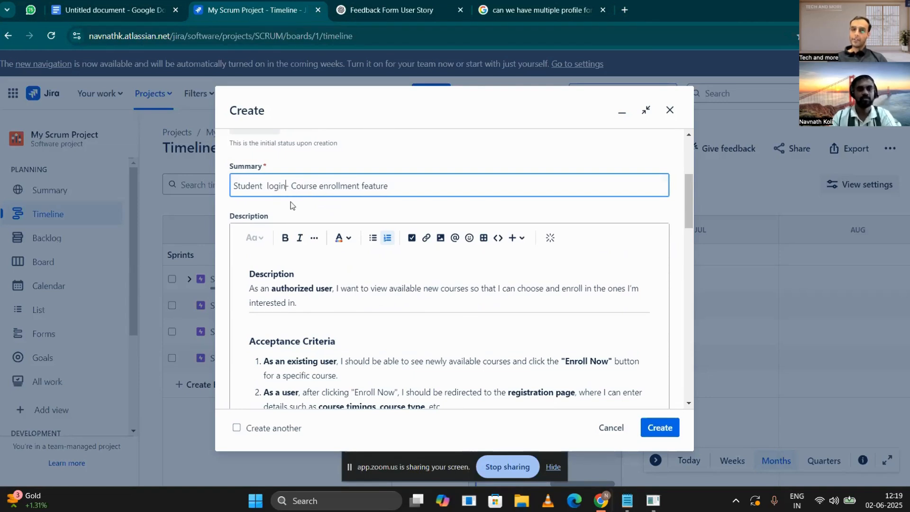
pyautogui.click(267, 186)
pyautogui.press('BackSpace')
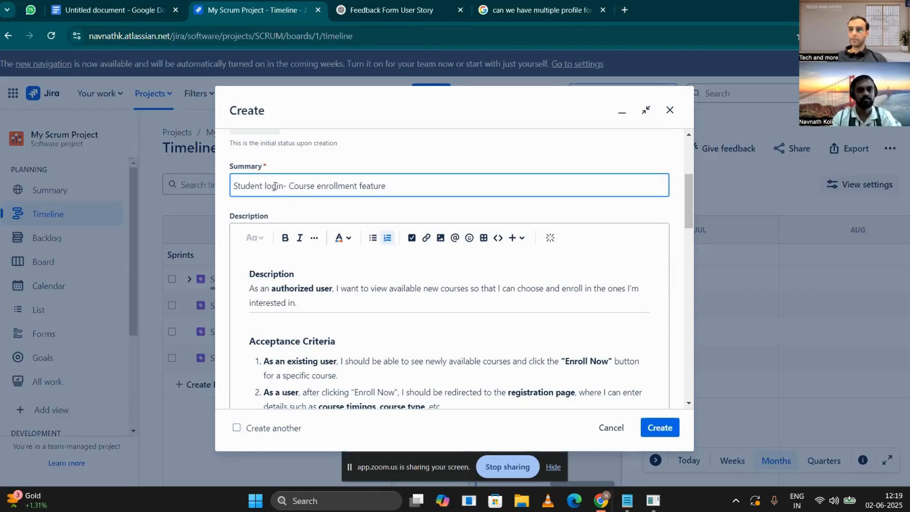
pyautogui.click(285, 187)
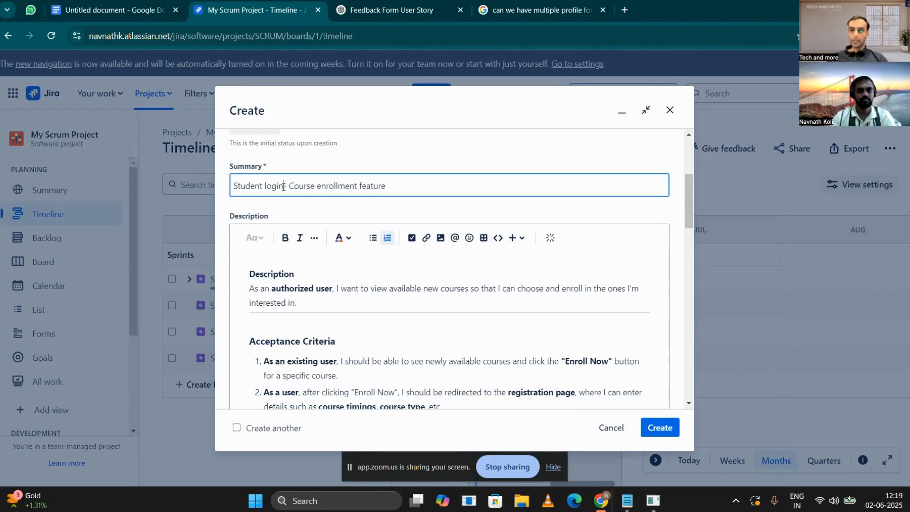
pyautogui.write('page')
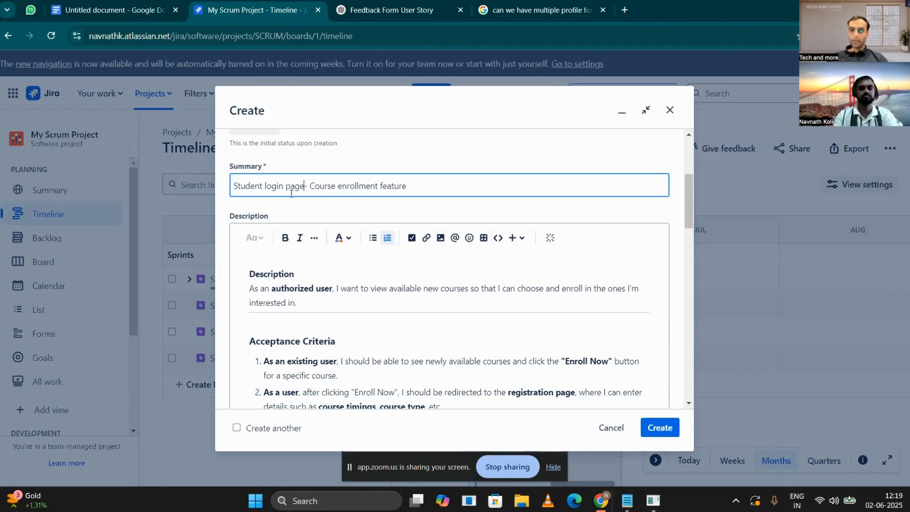
pyautogui.scroll(-3, 380, 204)
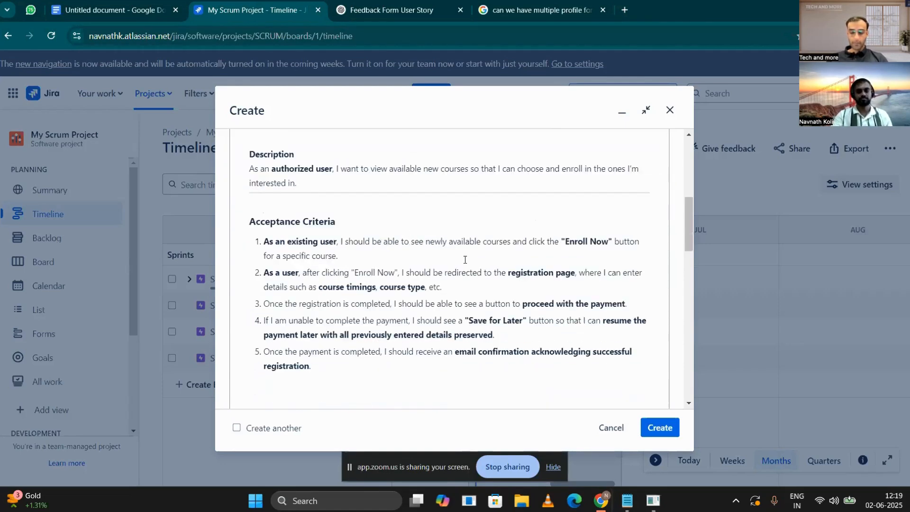